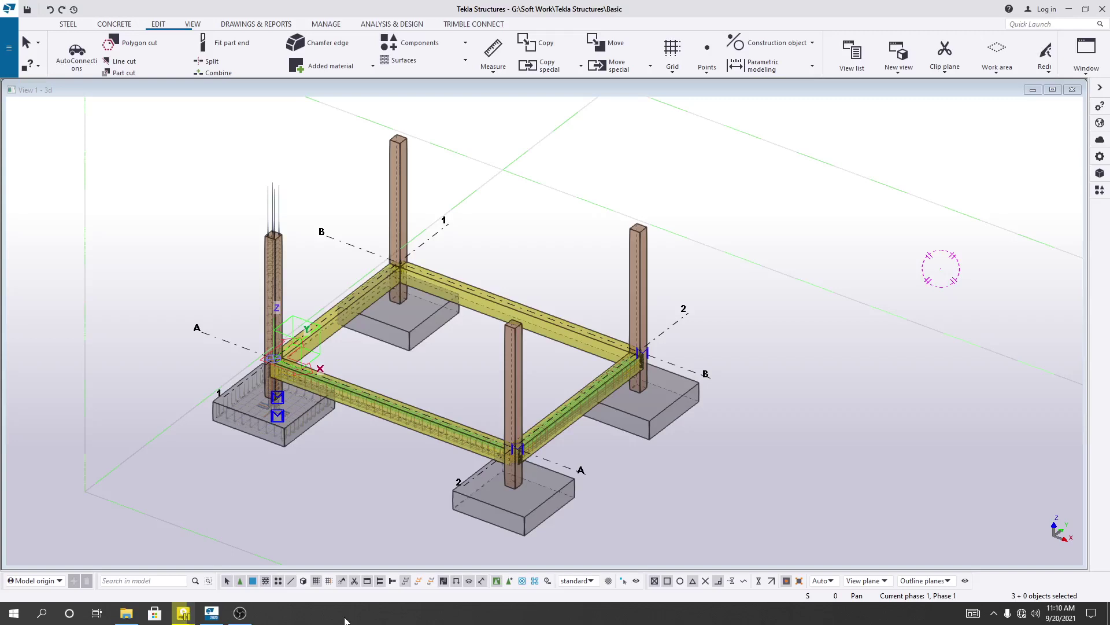
Examine the footings, columns and connecting beams of the foundation model, including the reinforcement around grid intersection A-1
middle_drag(359, 467, 314, 467)
scroll(331, 451, up, 2)
scroll(314, 468, up, 1)
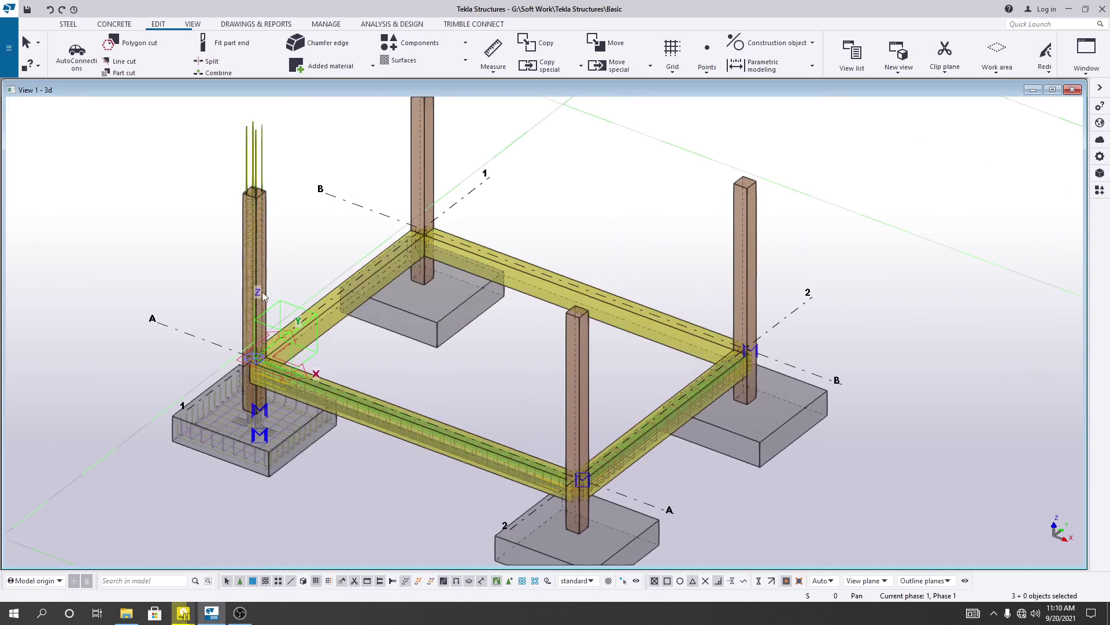
scroll(255, 428, up, 2)
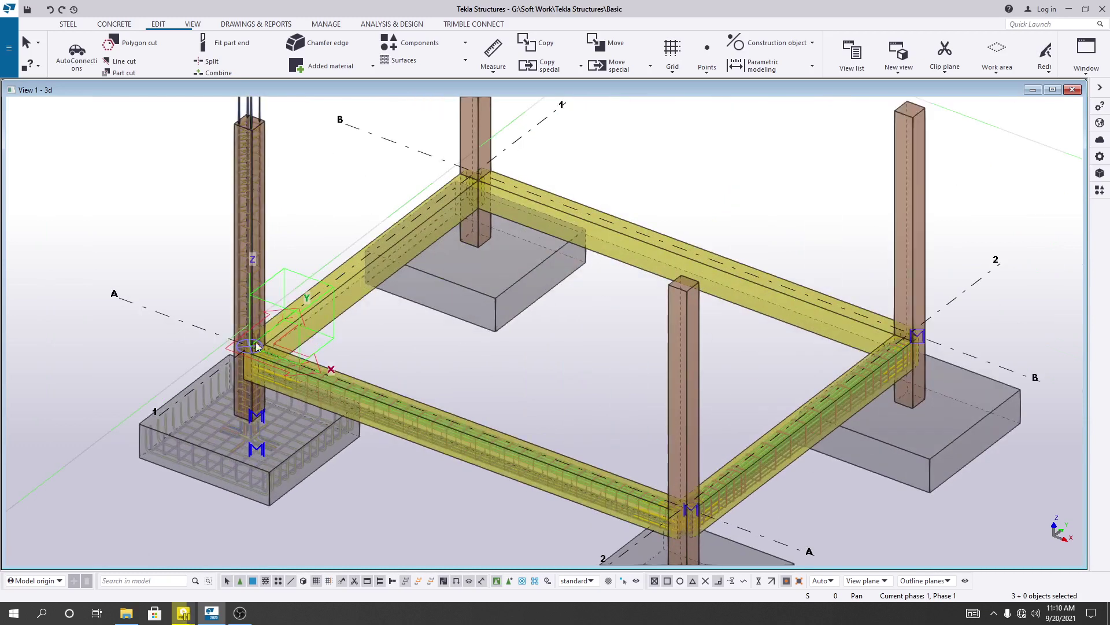
scroll(477, 338, down, 2)
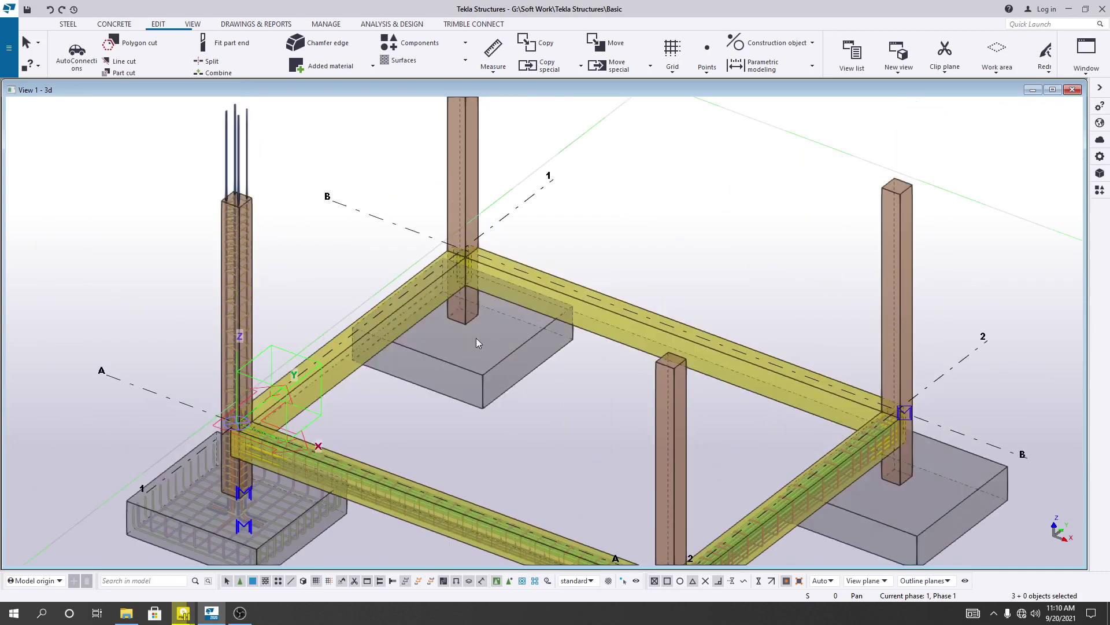
middle_drag(572, 490, 585, 417)
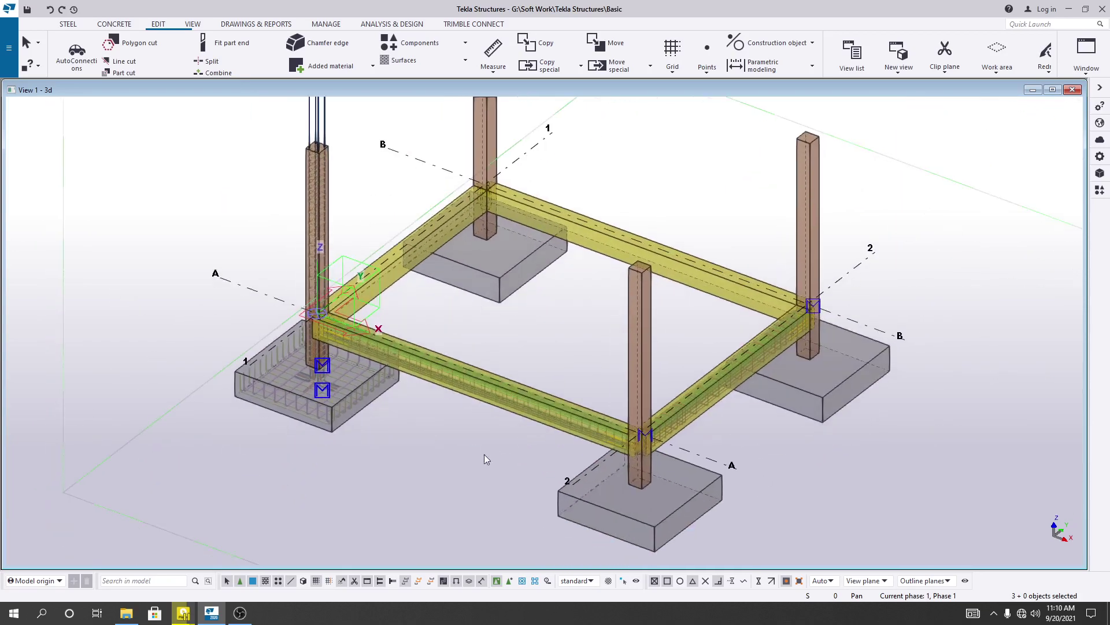
scroll(478, 453, up, 1)
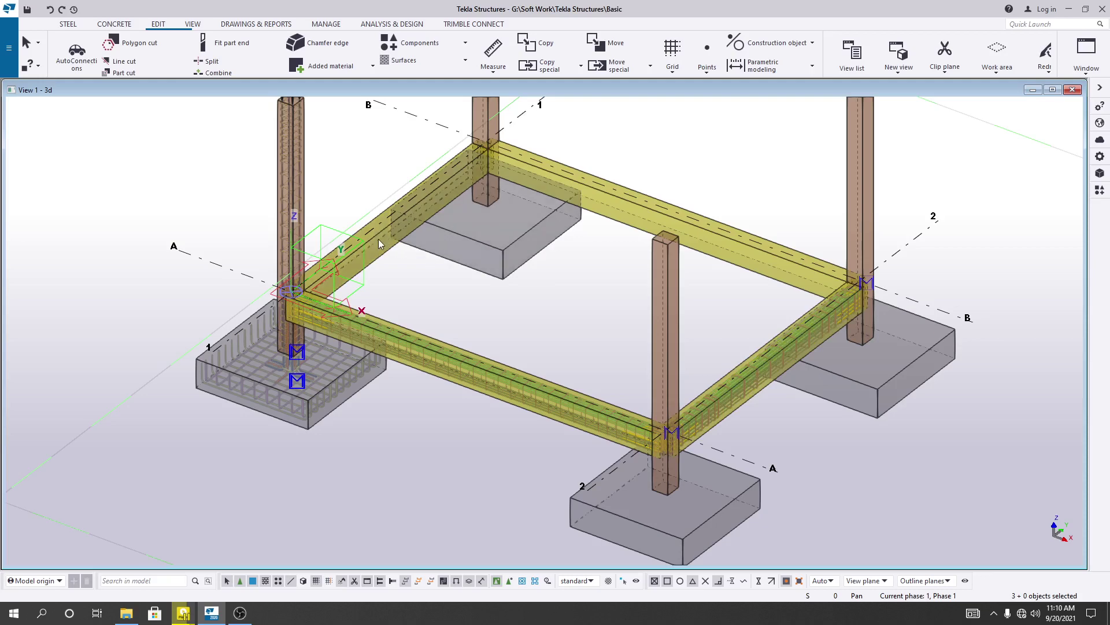
scroll(414, 443, down, 2)
middle_drag(415, 456, 413, 462)
middle_drag(899, 258, 892, 266)
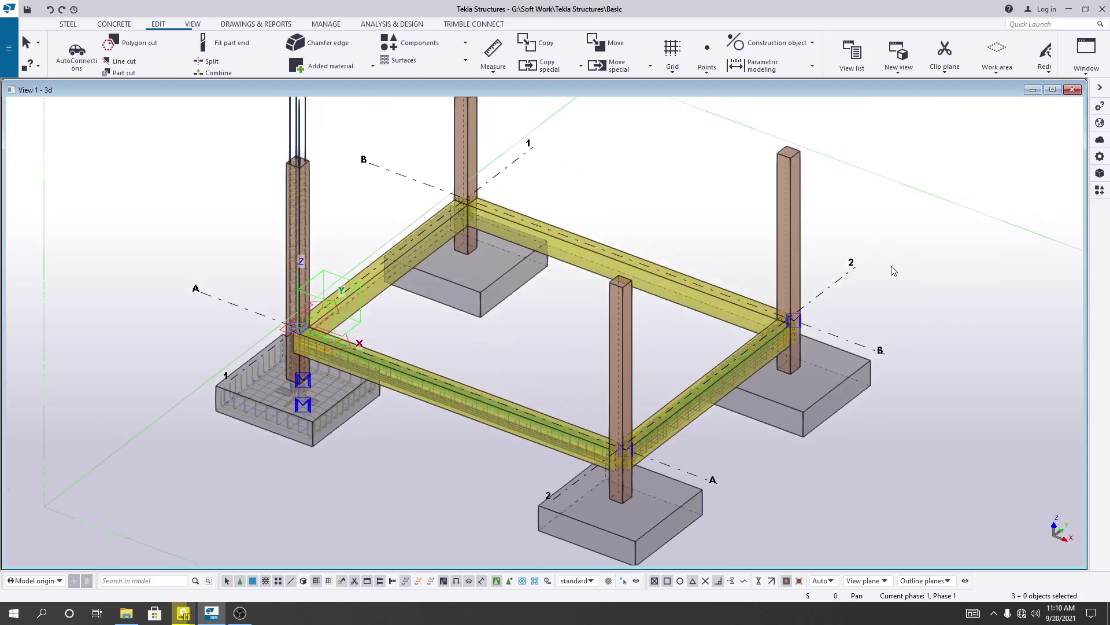
Make the PLAN AT EL. +0 view visible in addition to the 3d view
click(1086, 60)
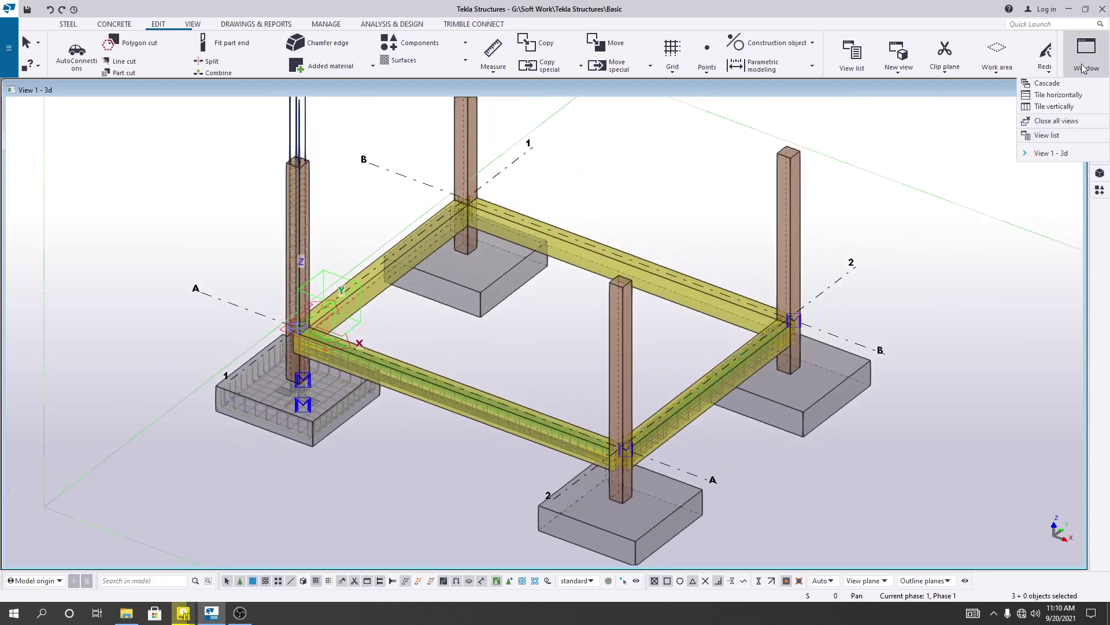
click(1048, 136)
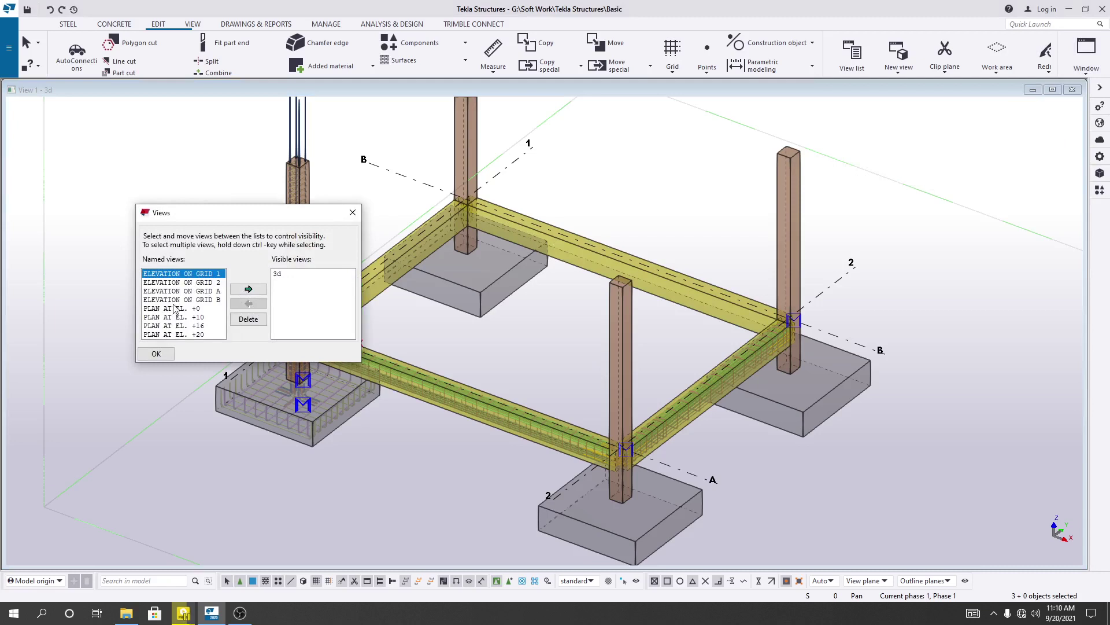
click(173, 308)
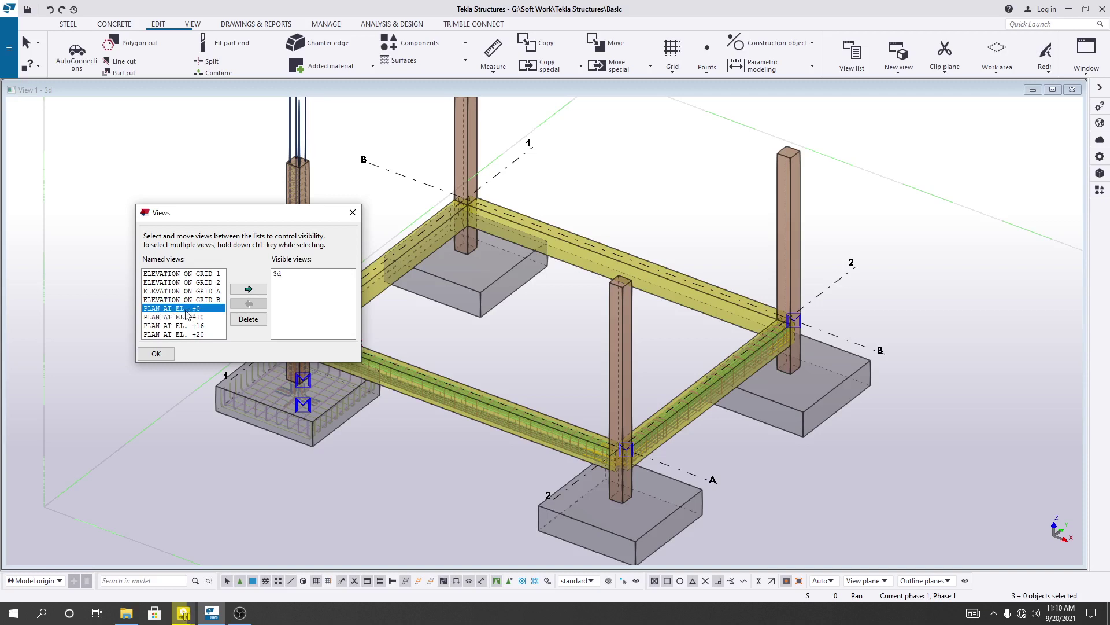
click(249, 291)
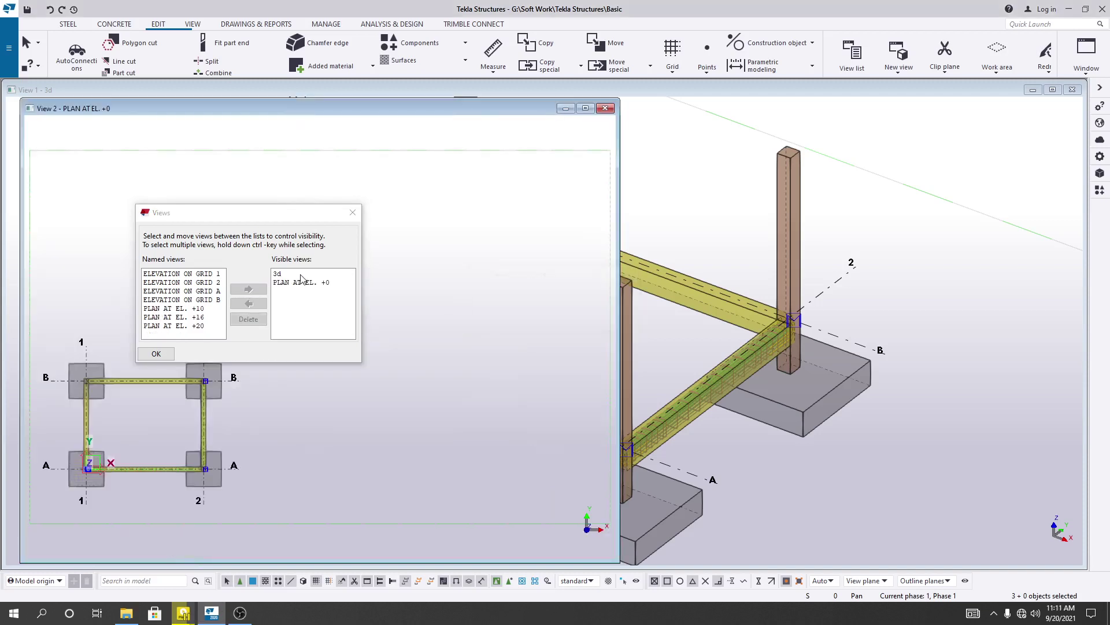
click(155, 353)
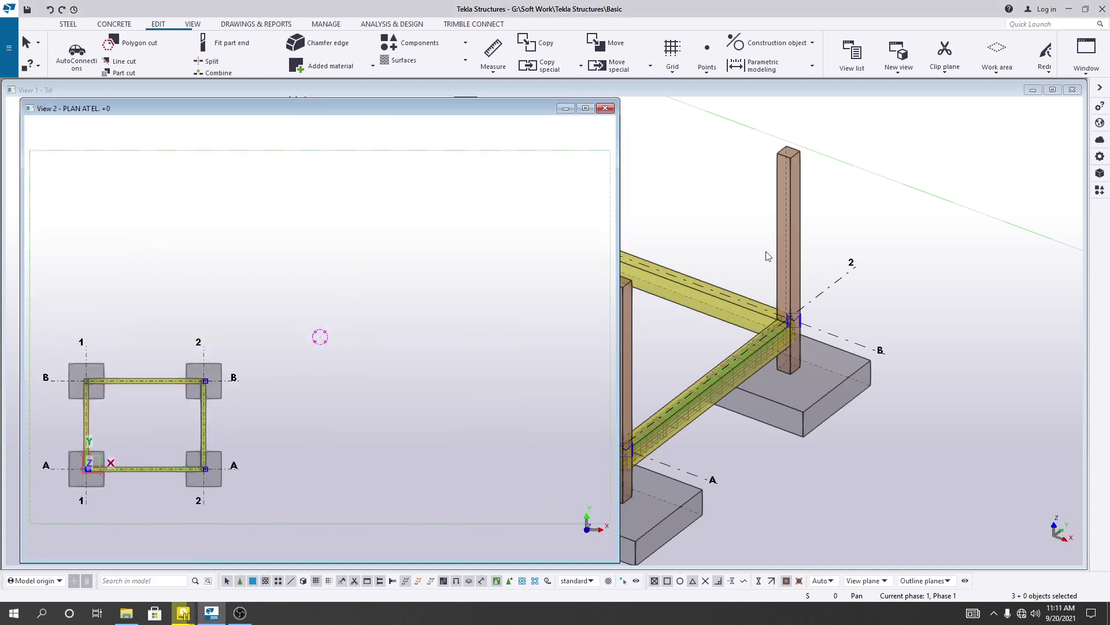
Tile the plan and 3d views vertically and fit the model into its half of the workspace
middle_drag(377, 365, 443, 297)
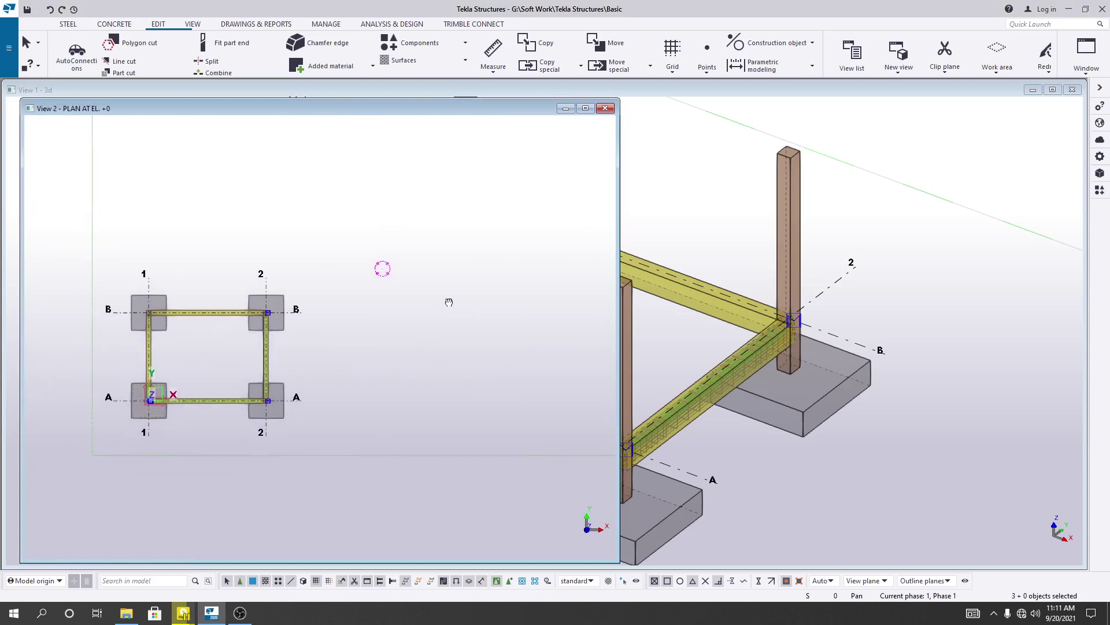
click(1088, 58)
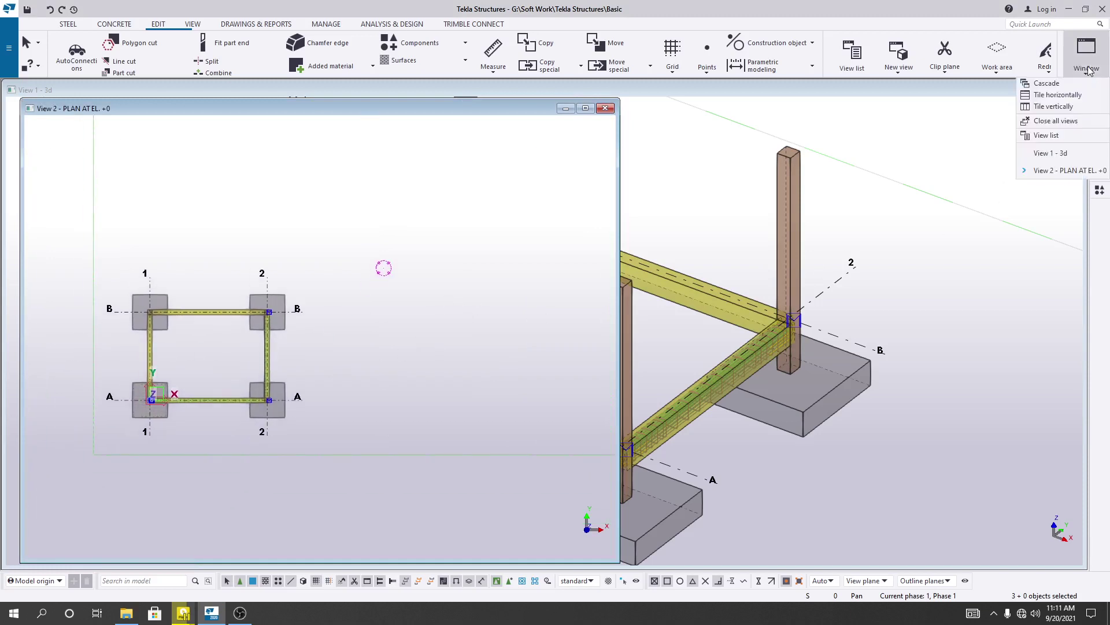
click(1057, 107)
scroll(723, 392, down, 4)
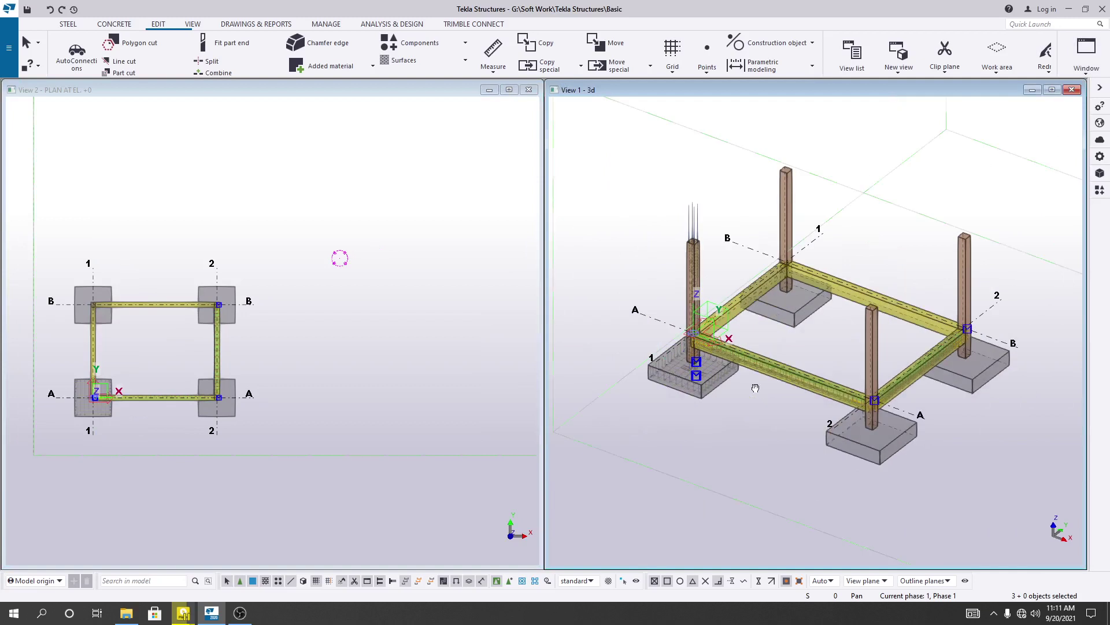
scroll(814, 324, up, 4)
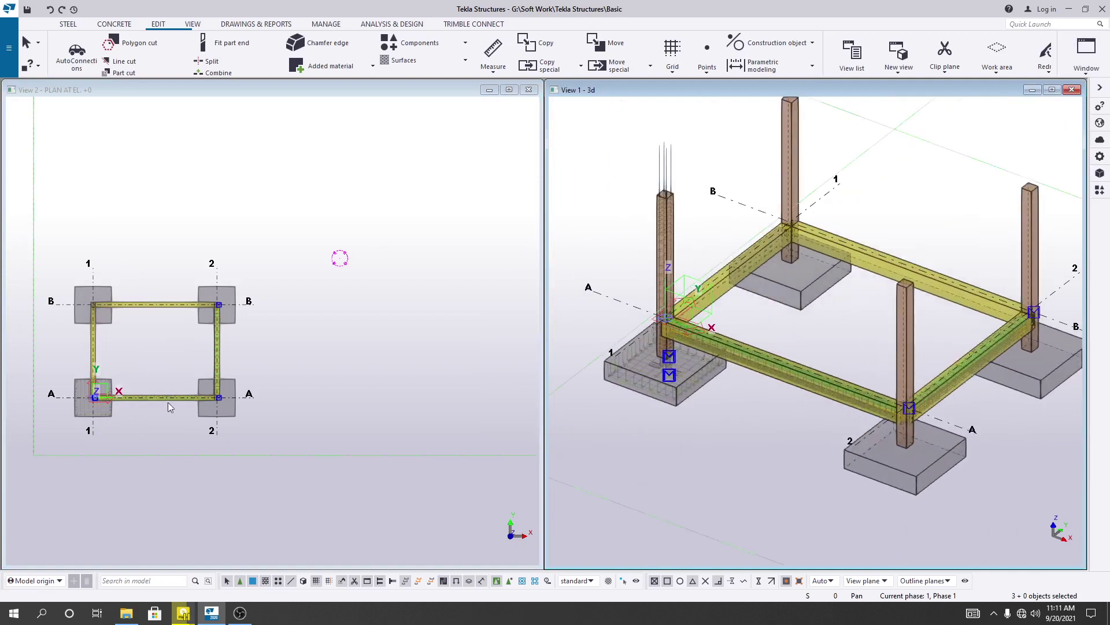
middle_drag(728, 396, 697, 428)
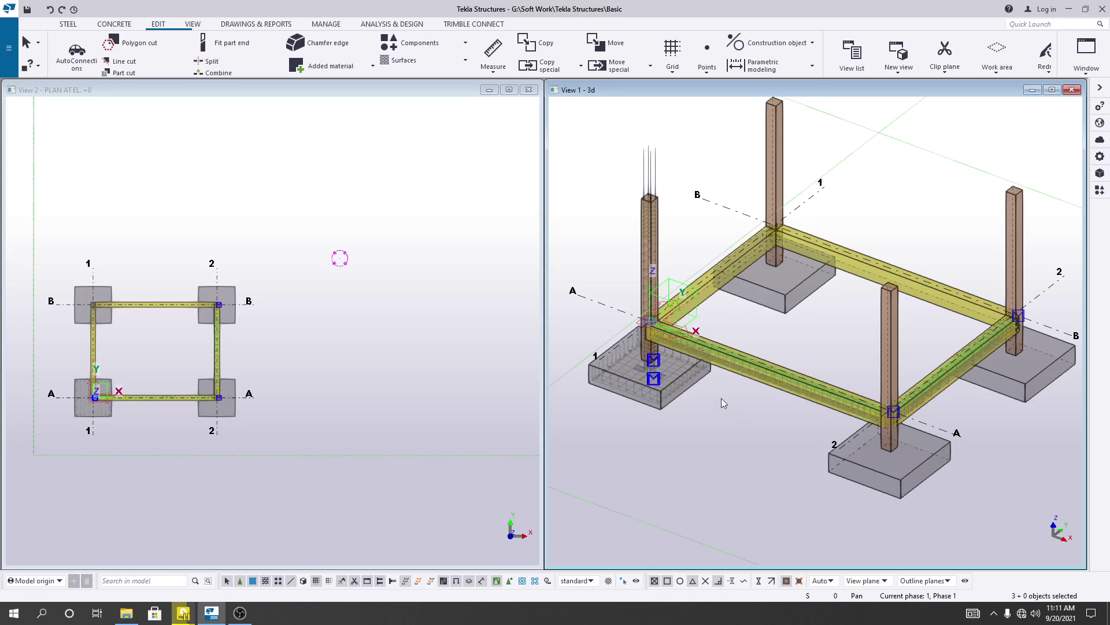
Switch the PLAN AT EL. +0 view to a 3D display and bring the model closer
middle_drag(297, 342, 339, 364)
click(316, 373)
middle_drag(168, 361, 246, 345)
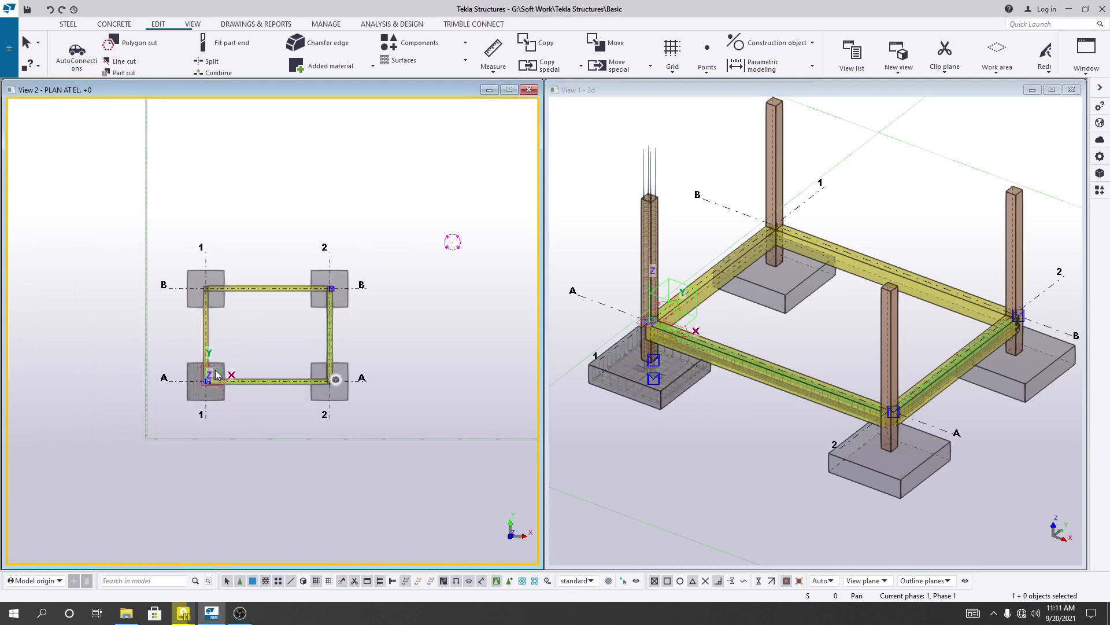
scroll(212, 378, up, 8)
scroll(296, 304, down, 8)
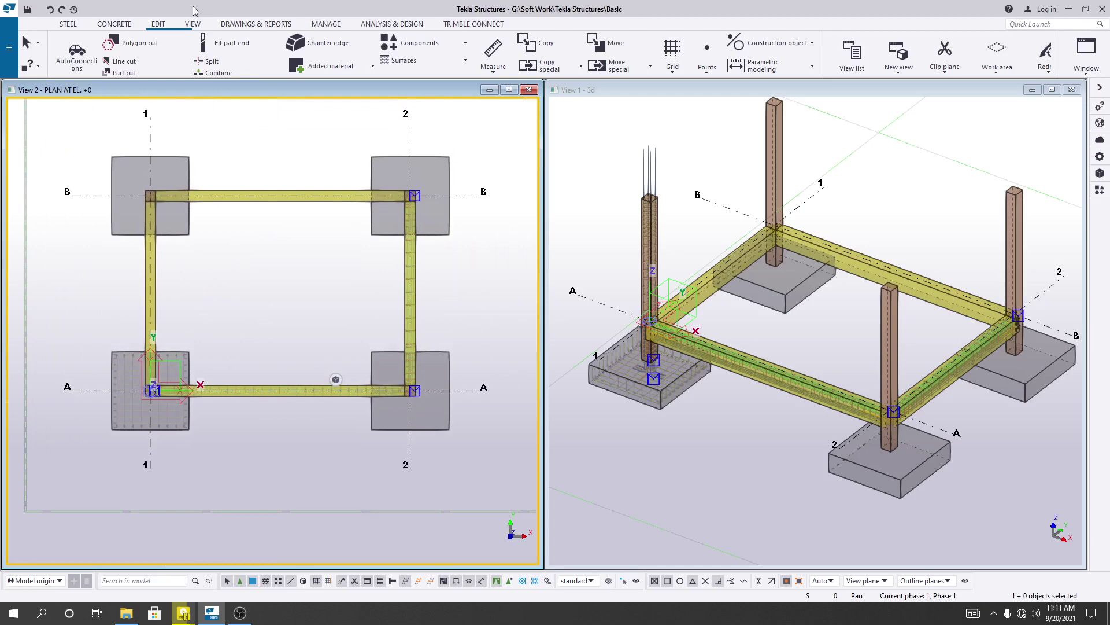
click(193, 24)
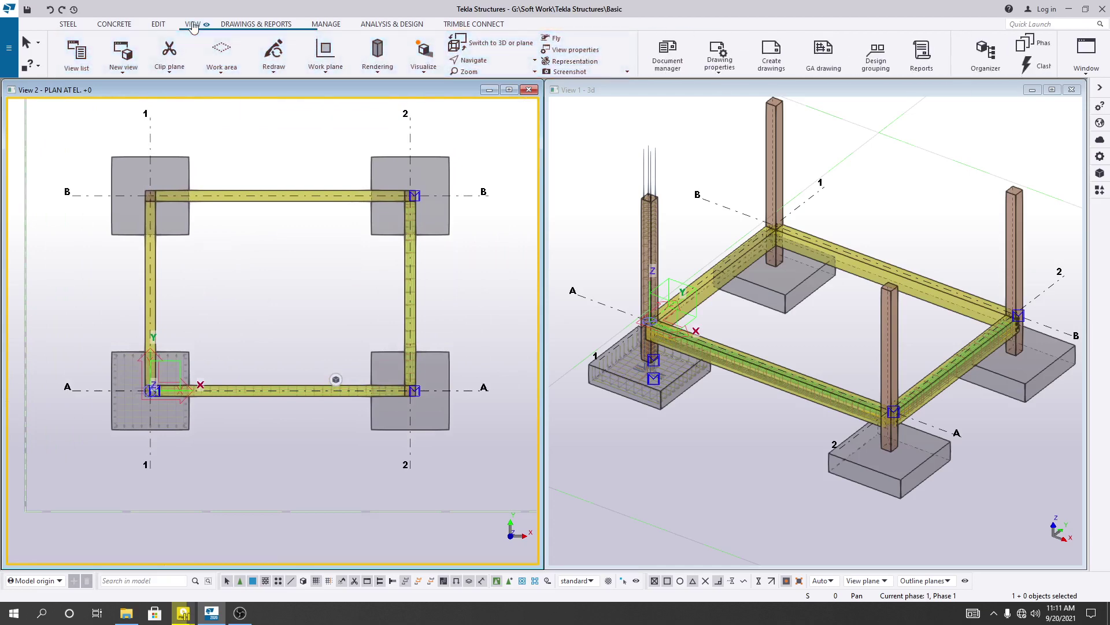
click(499, 49)
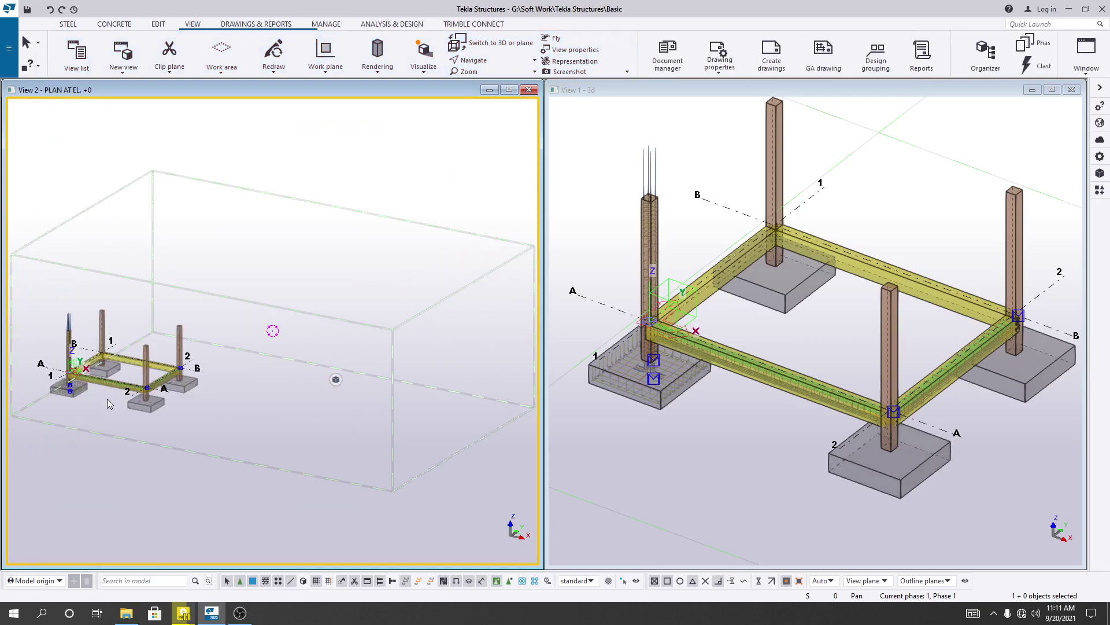
middle_drag(107, 399, 240, 403)
scroll(240, 399, up, 4)
middle_drag(240, 354, 256, 383)
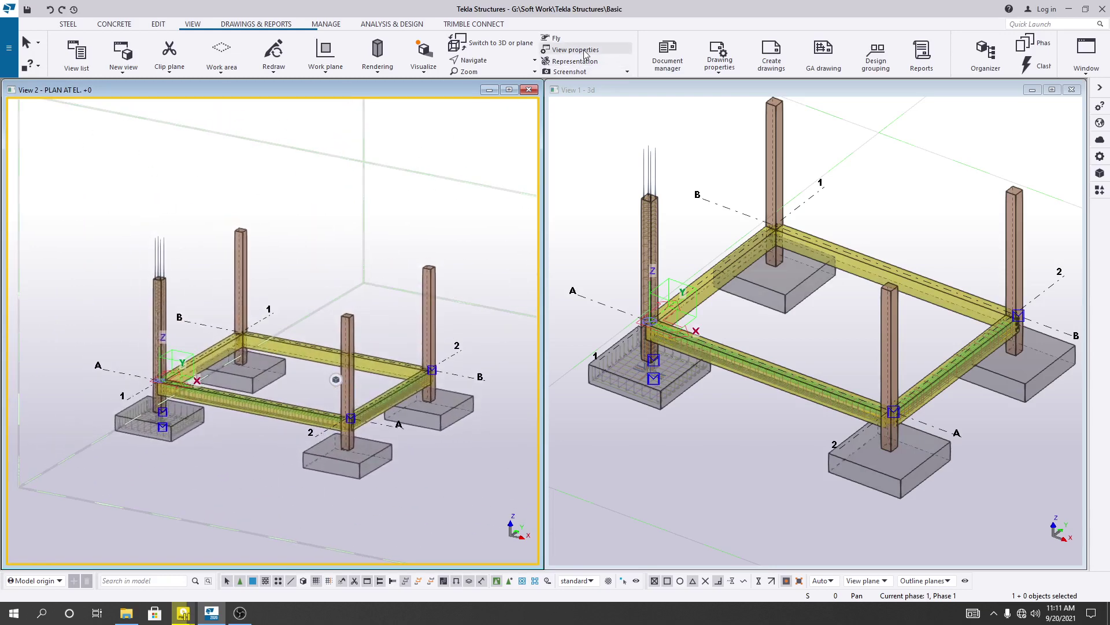
Return the PLAN AT EL. +0 view to its flat plane display and centre the grid in it
key(ctrl+p)
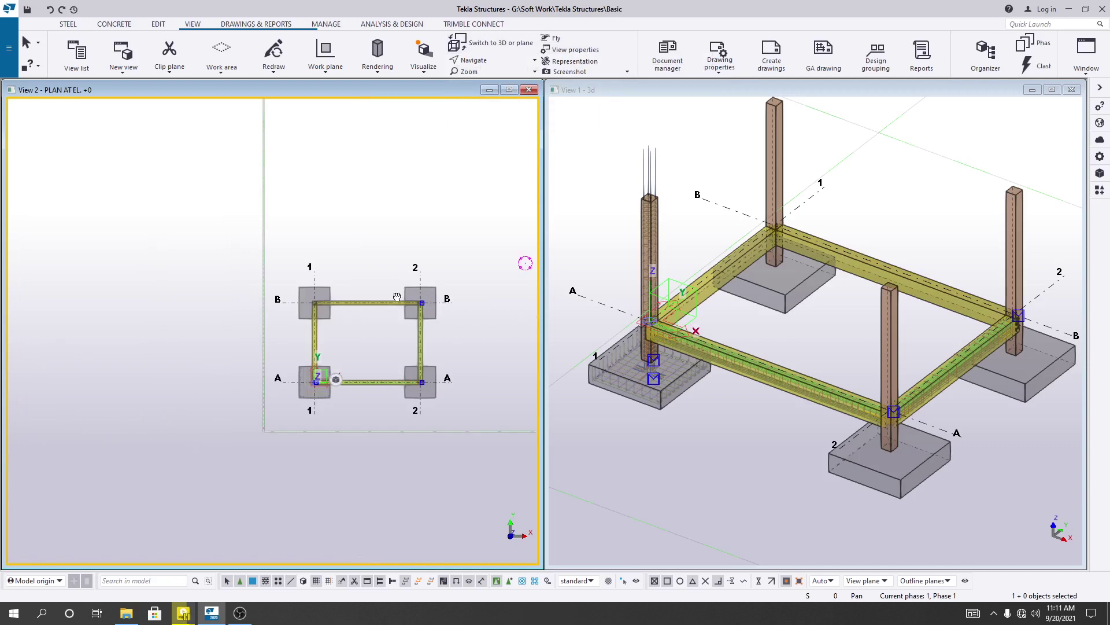
scroll(349, 347, up, 4)
middle_drag(432, 332, 287, 327)
Examine the reinforced footing, column and beams in the 3d view beside the plan view
middle_drag(766, 480, 769, 505)
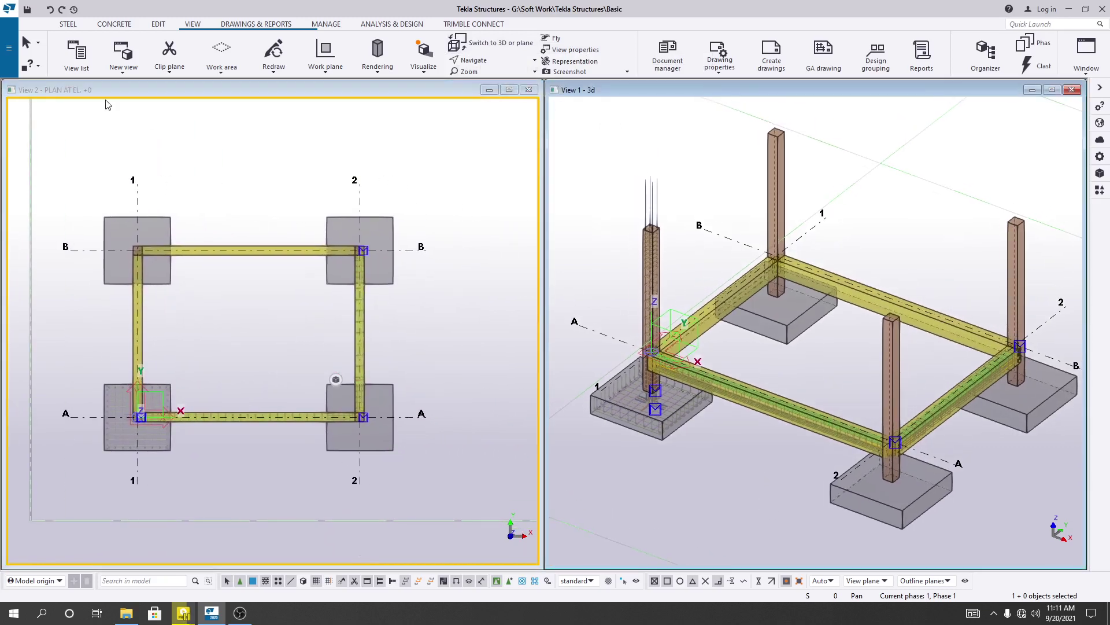
scroll(666, 433, up, 3)
middle_drag(667, 433, 699, 491)
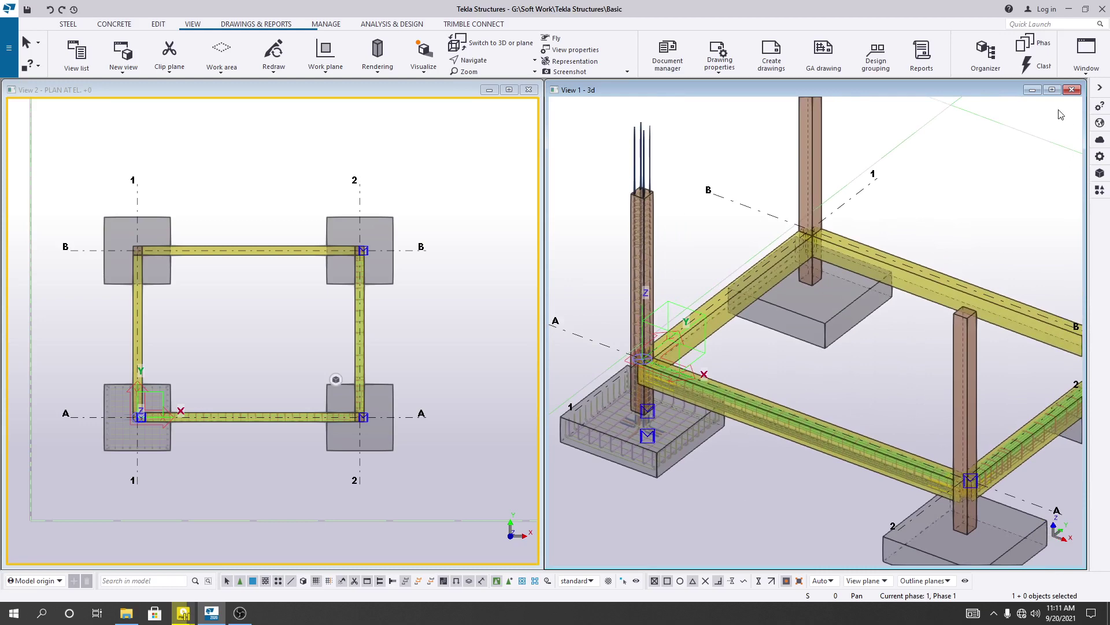
scroll(623, 426, up, 3)
scroll(685, 389, down, 3)
middle_drag(748, 356, 700, 323)
scroll(699, 324, down, 1)
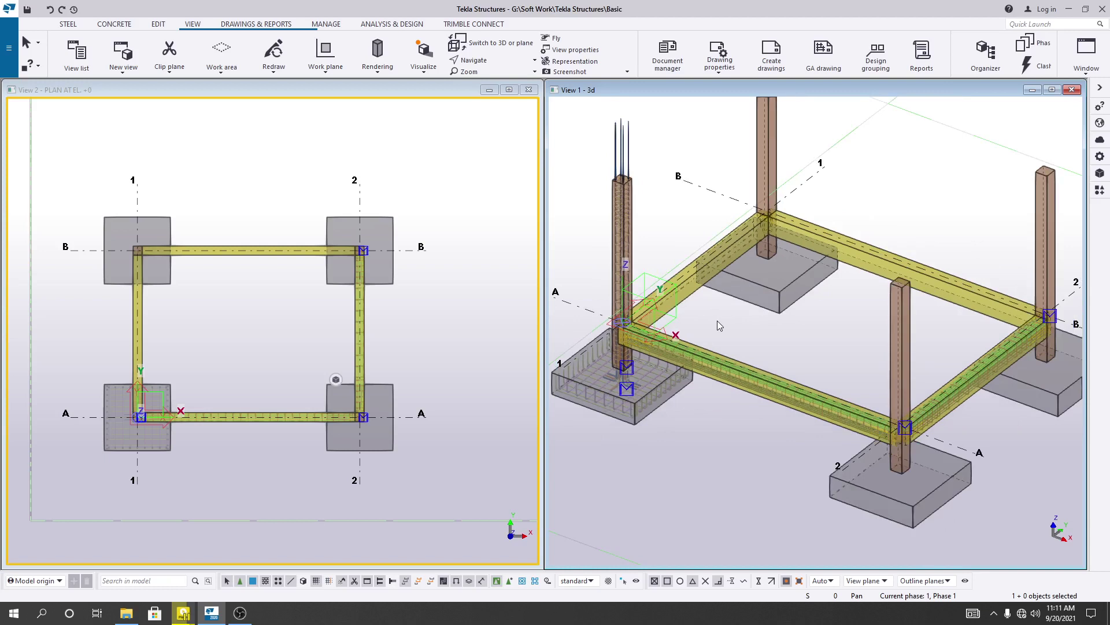
scroll(731, 326, down, 1)
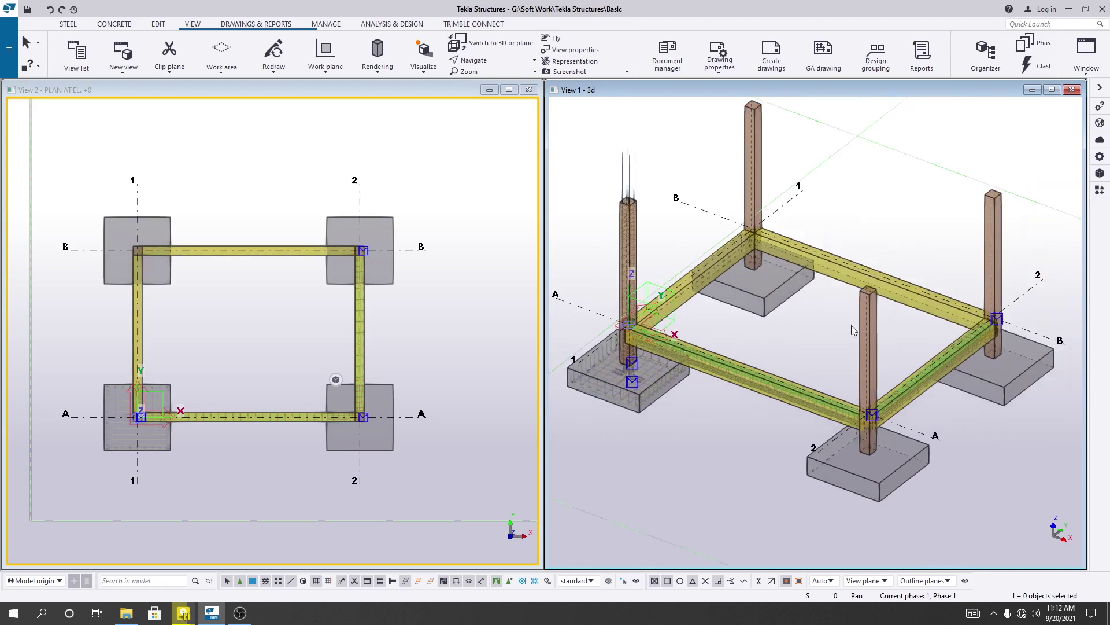
middle_drag(973, 452, 961, 453)
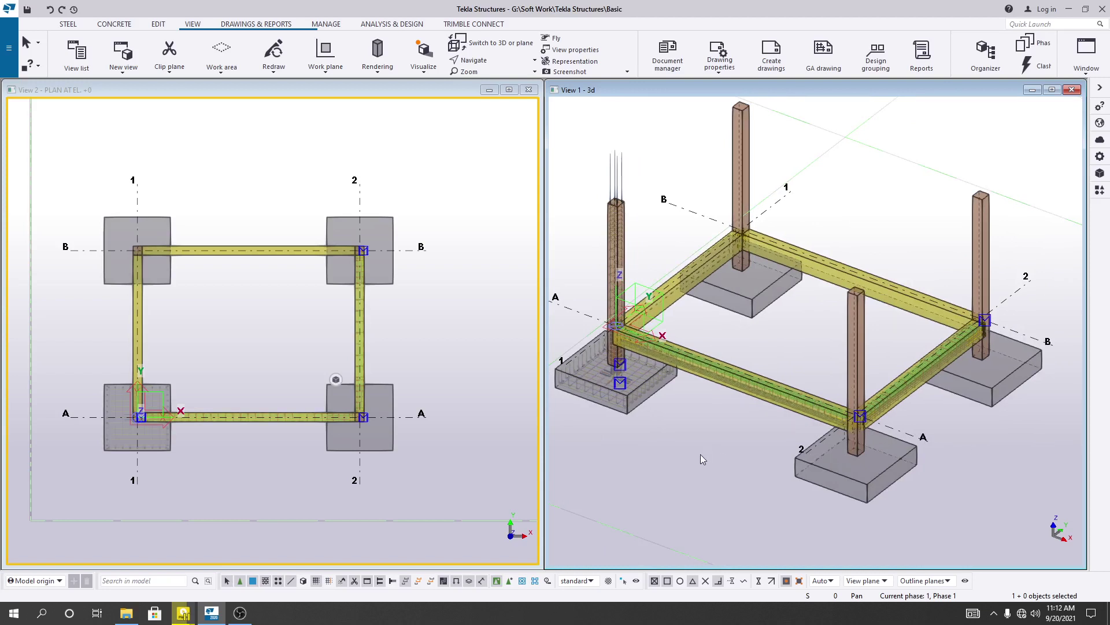
middle_drag(693, 442, 681, 473)
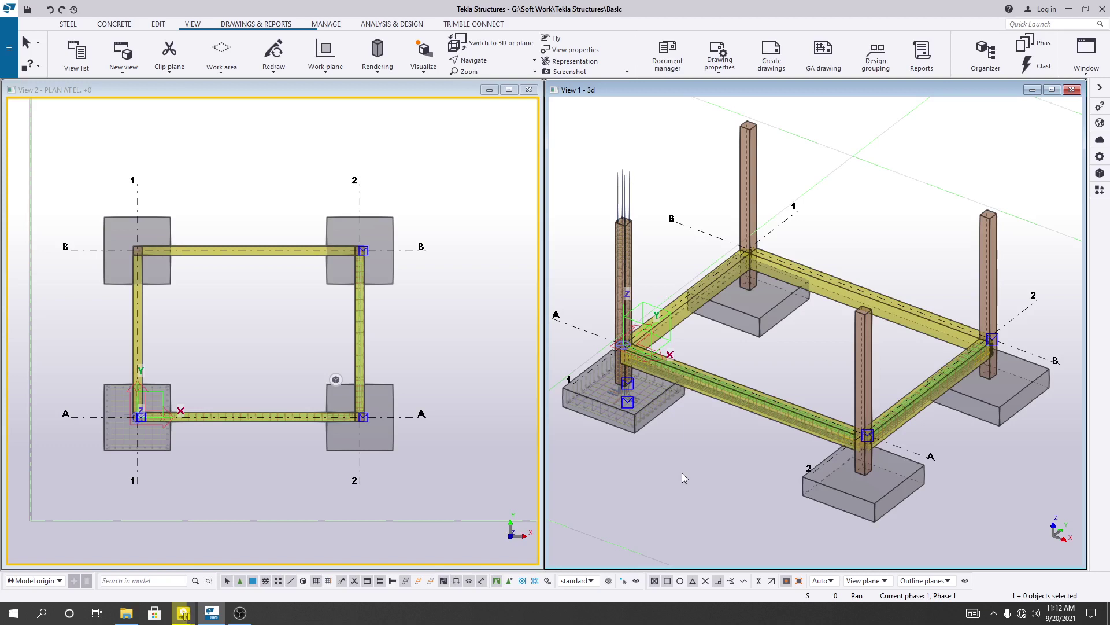
middle_drag(918, 226, 912, 224)
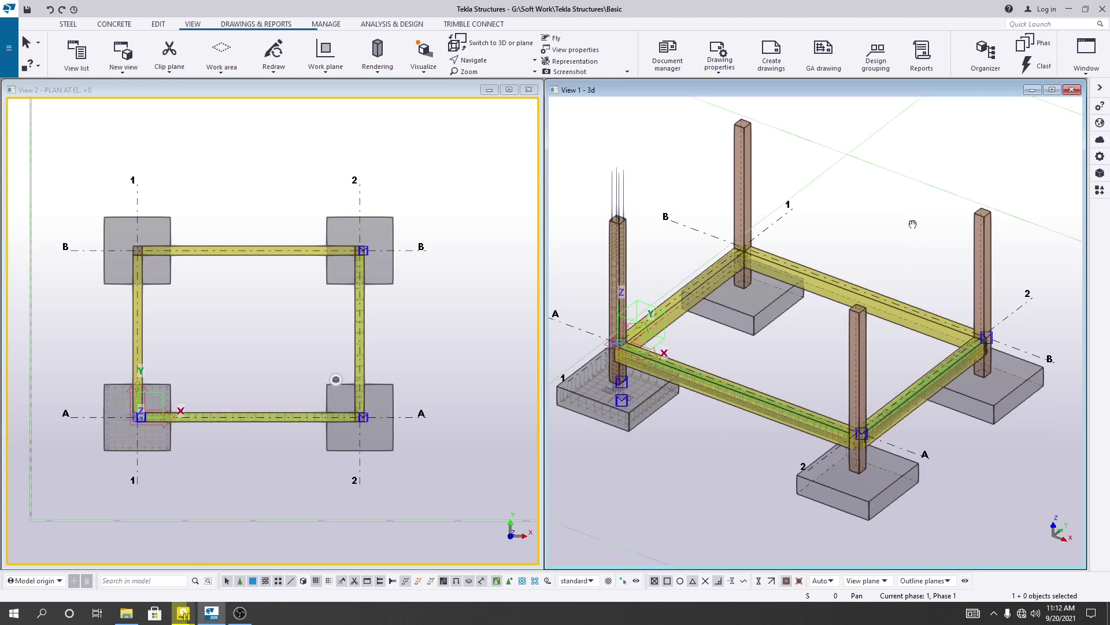
Show the object properties and select the reinforcement component of the footing at grid intersection A-1
click(1099, 158)
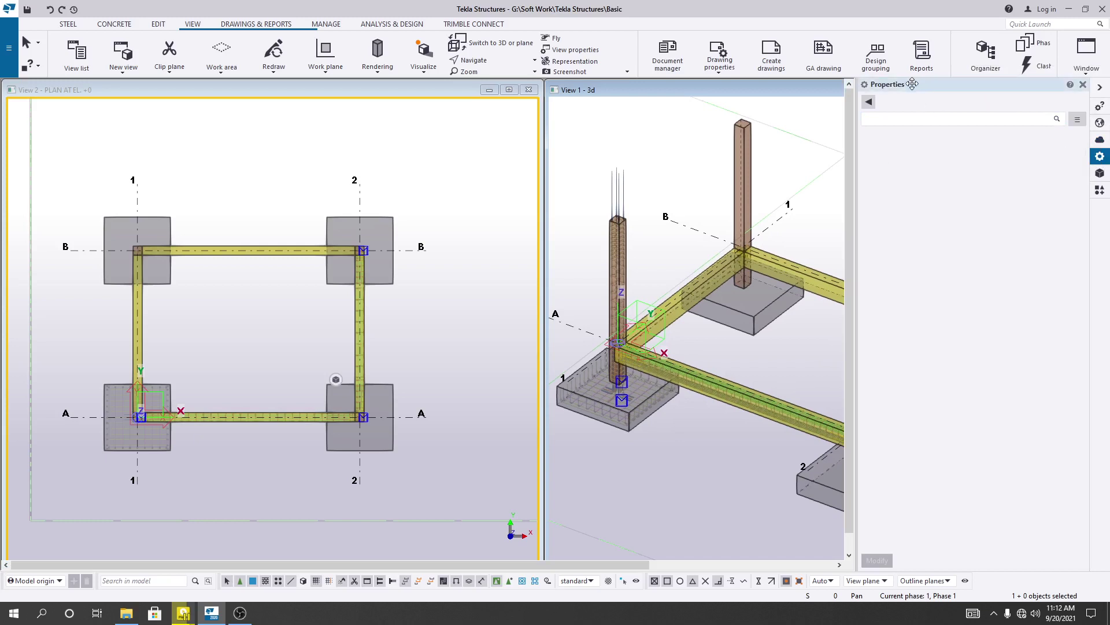
middle_drag(701, 452, 703, 447)
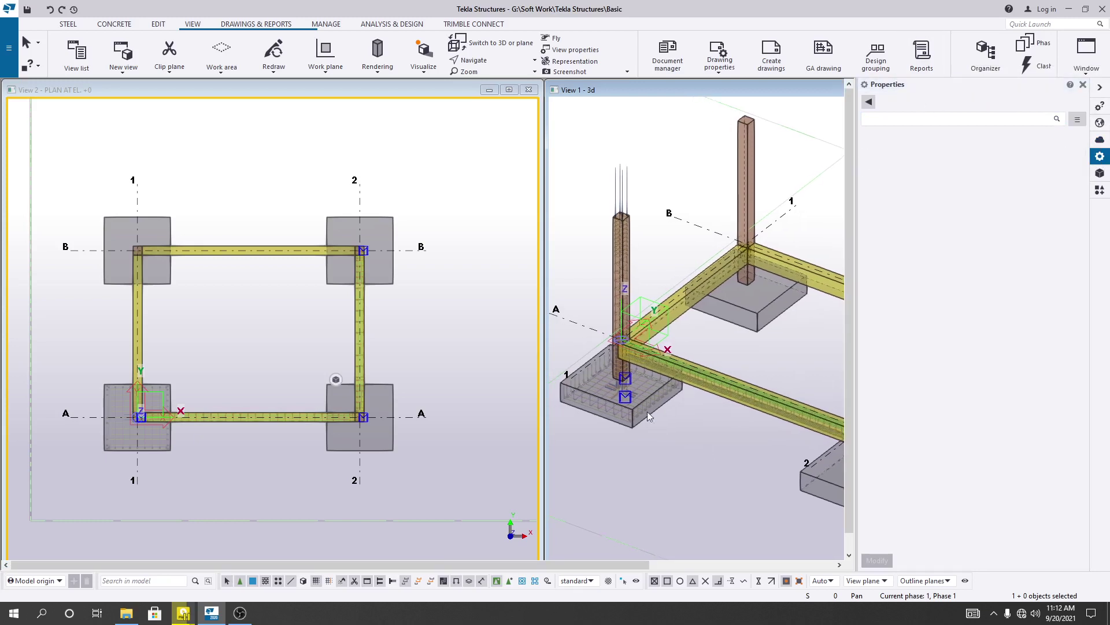
scroll(608, 390, up, 4)
middle_drag(691, 524, 692, 533)
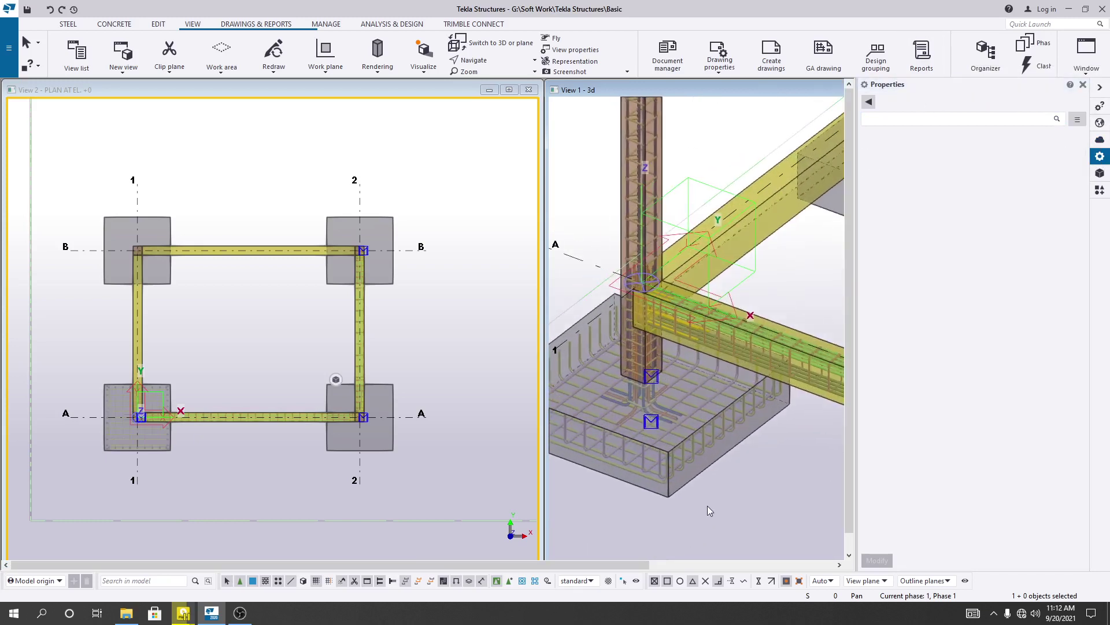
scroll(675, 507, up, 2)
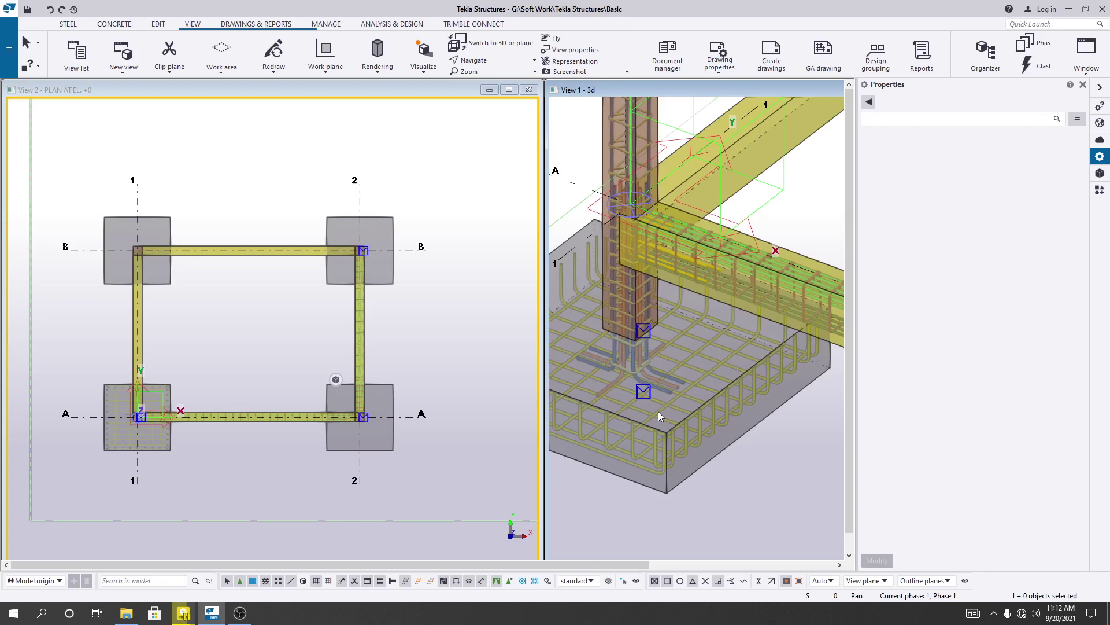
click(658, 411)
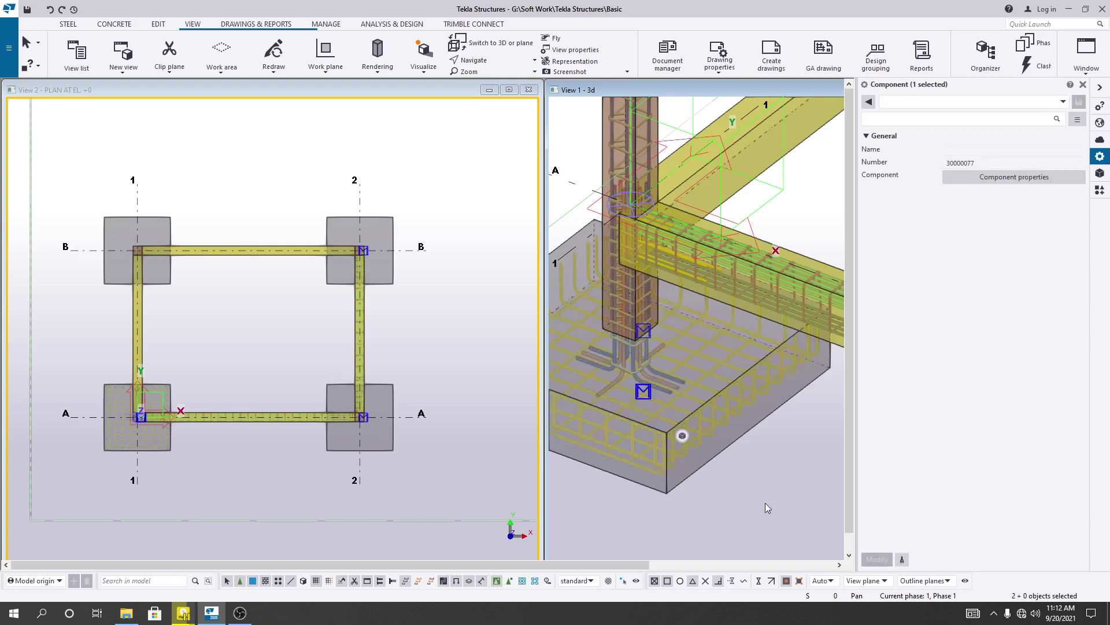
mouse_move(683, 434)
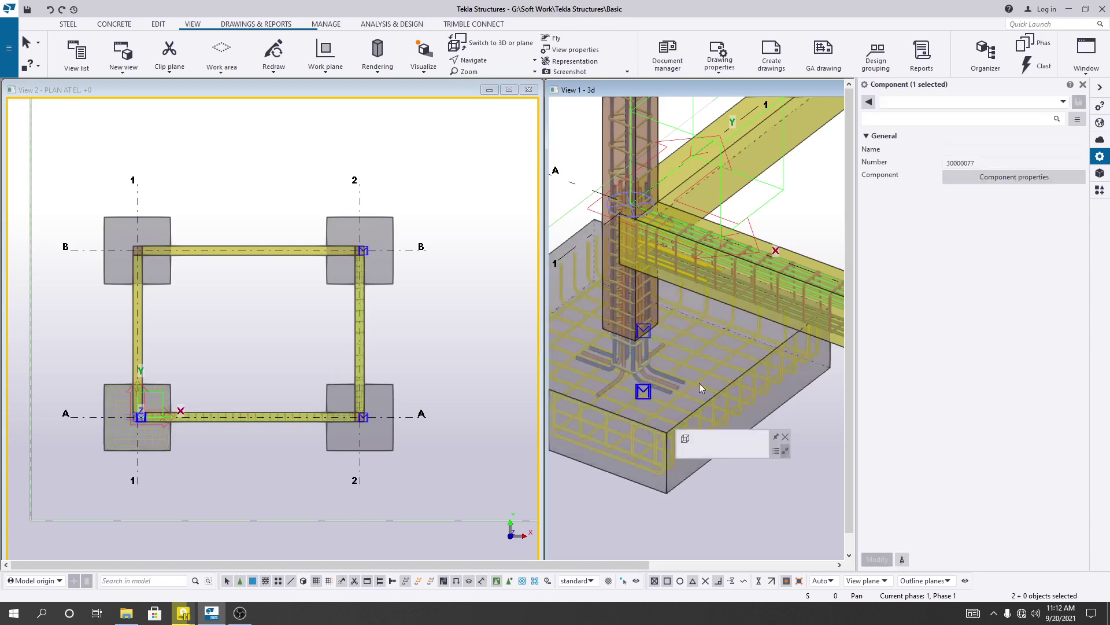
Add the starter-bar and column reinforcement components to the selected footing component and copy all three from grid intersection A-1 to B-1
ctrl+click(634, 364)
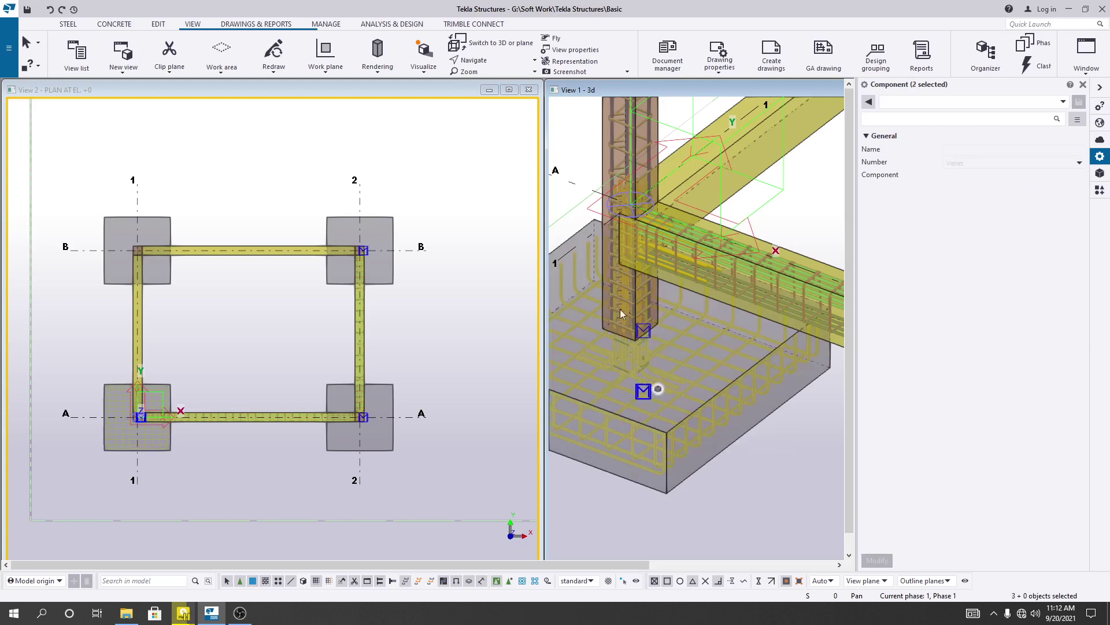
ctrl+click(619, 124)
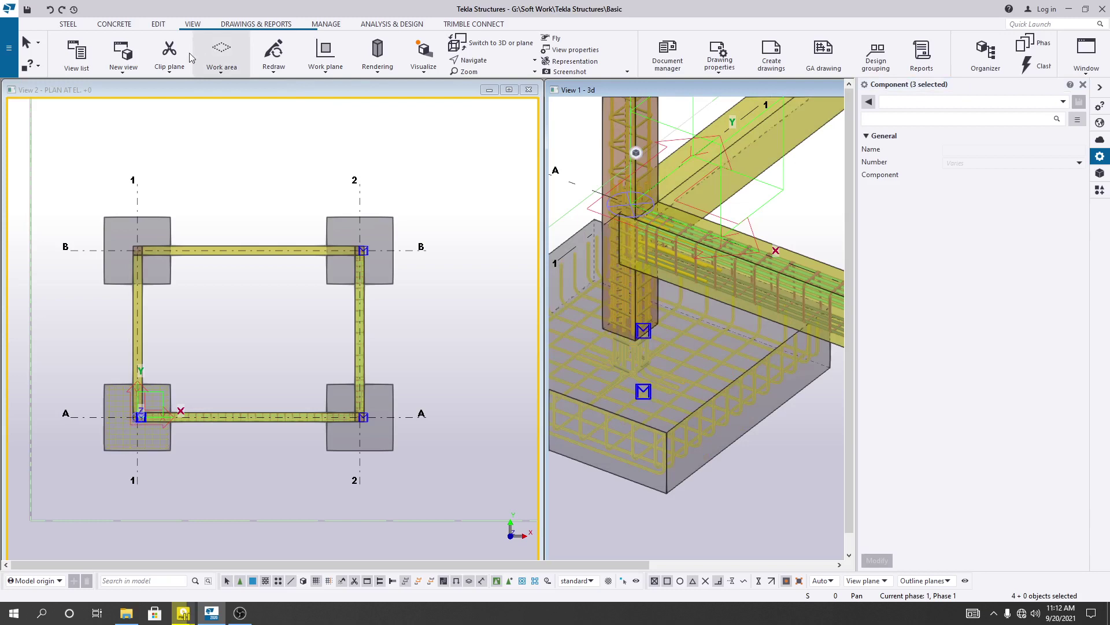
click(157, 24)
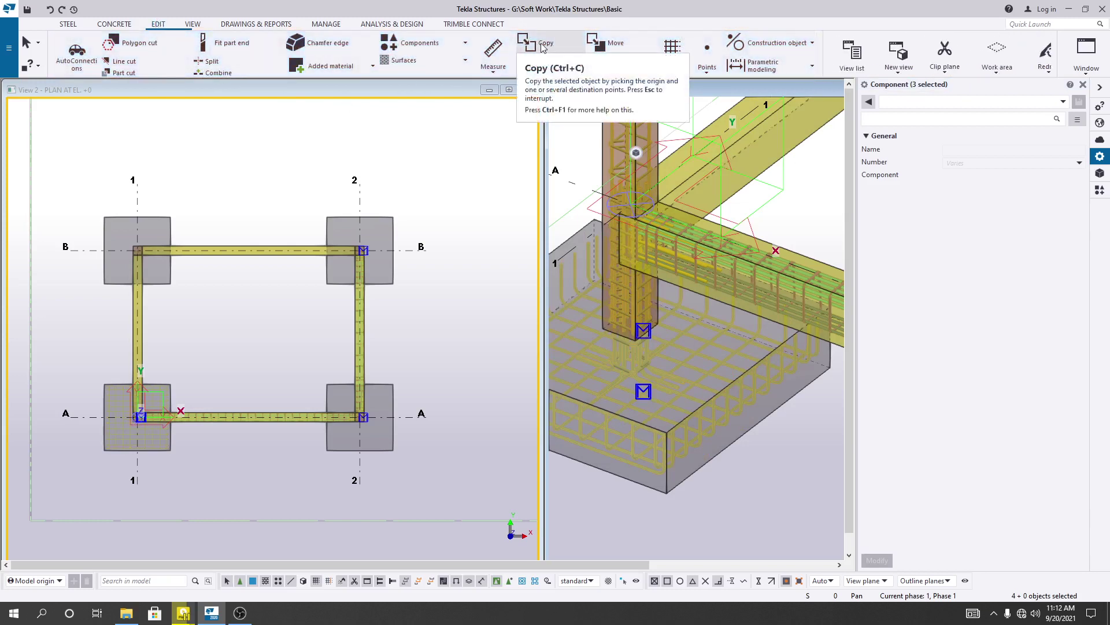
click(544, 46)
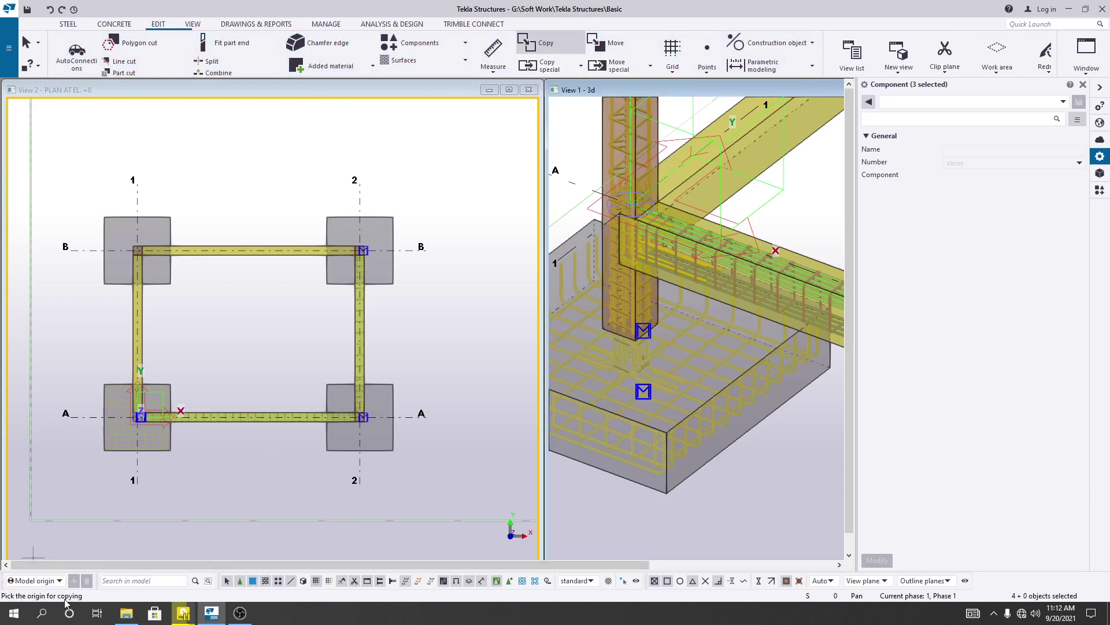
scroll(141, 445, up, 4)
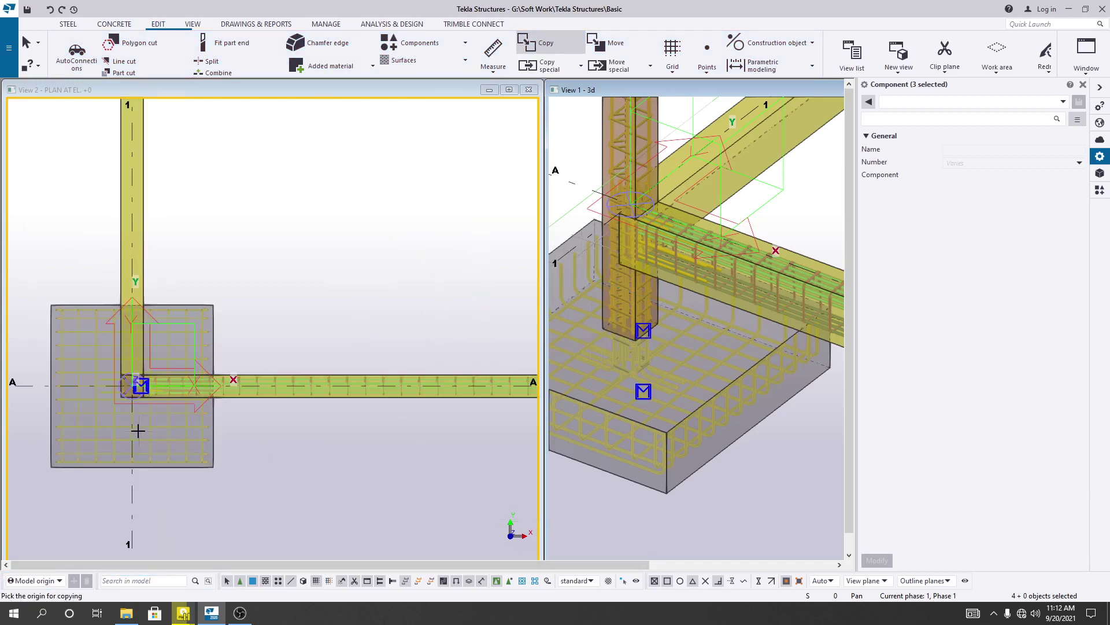
scroll(134, 373, up, 3)
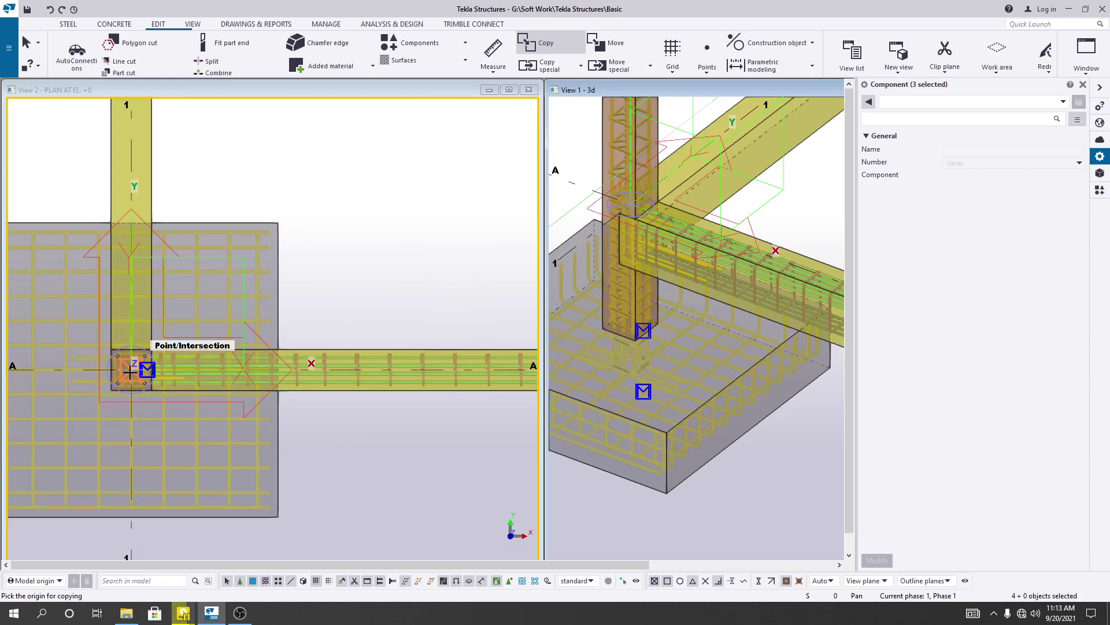
click(128, 368)
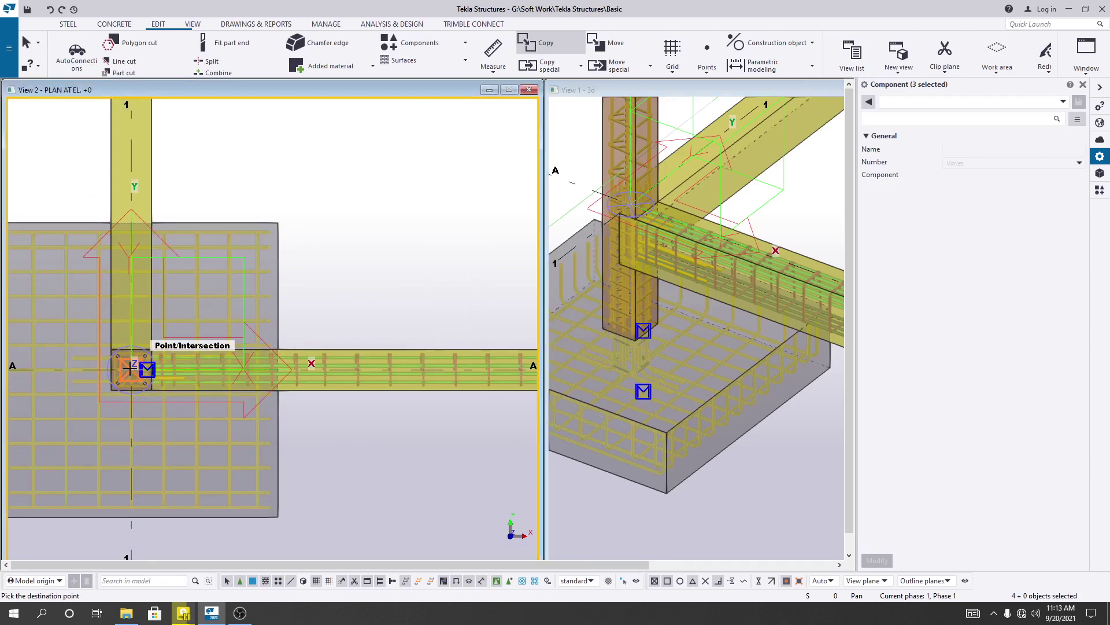
scroll(128, 368, down, 4)
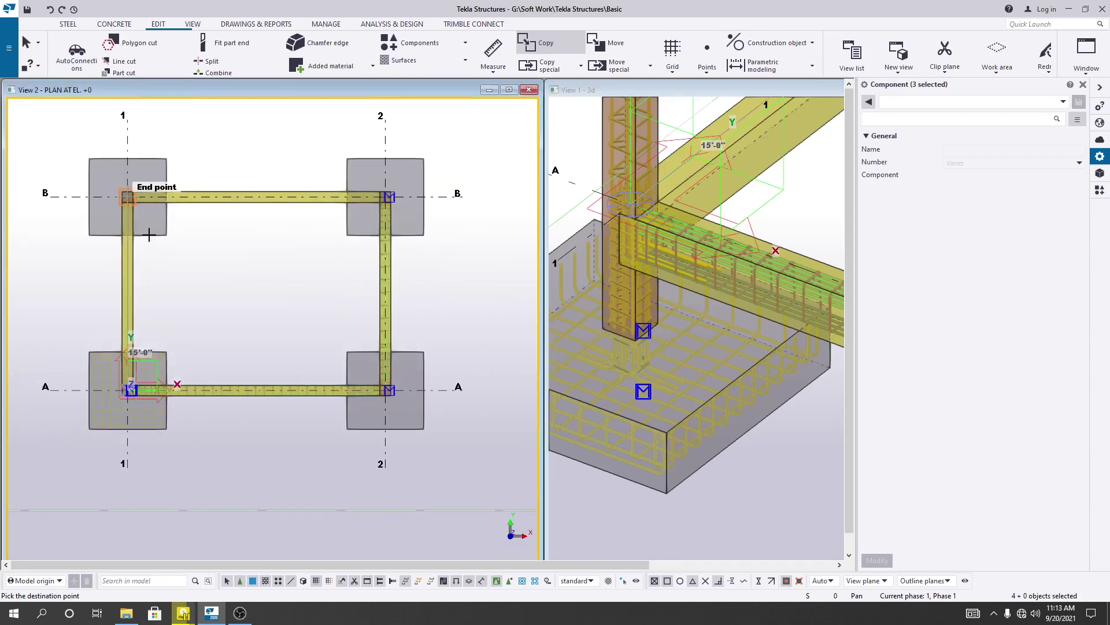
scroll(148, 234, up, 5)
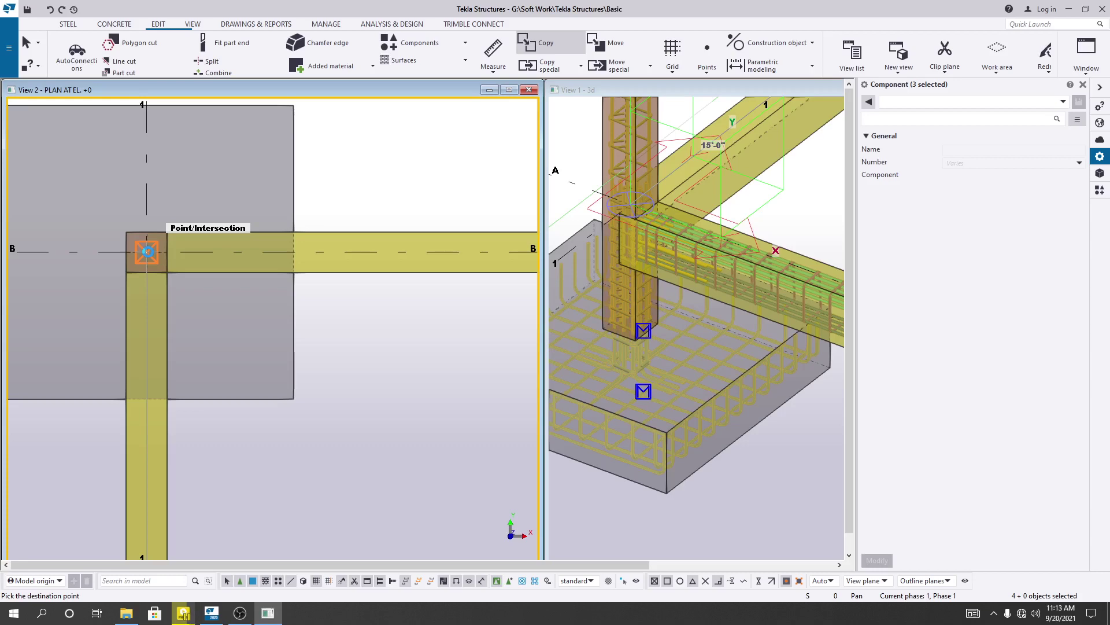
click(148, 252)
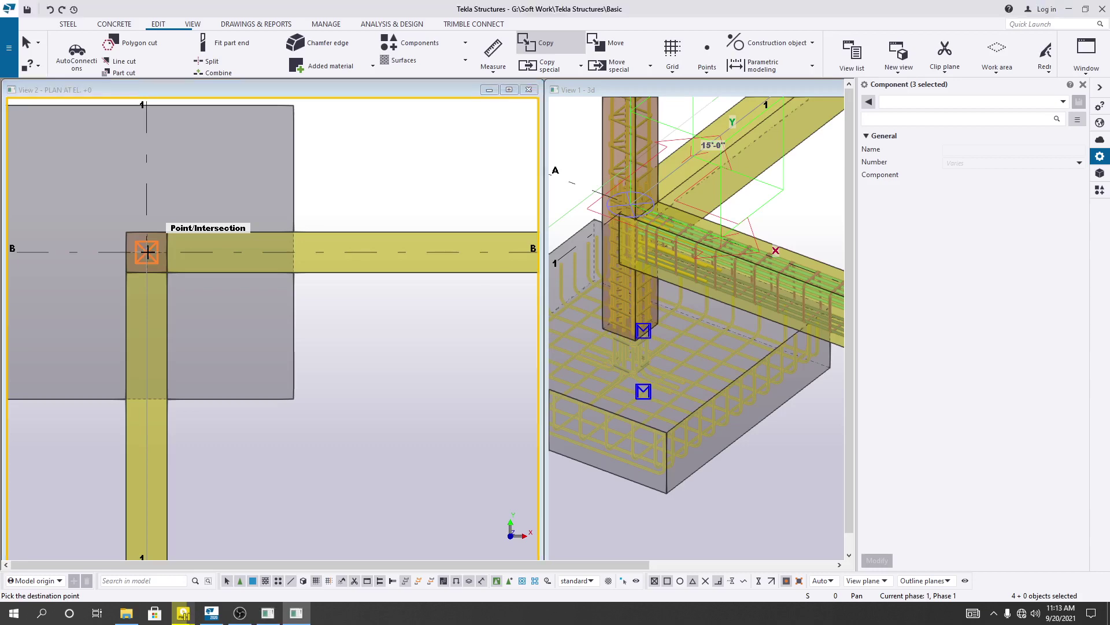
Check the copied reinforcement at B-1 in the 3d view and place another copy of the three components at grid intersection B-2
scroll(775, 319, down, 3)
middle_drag(776, 322, 607, 429)
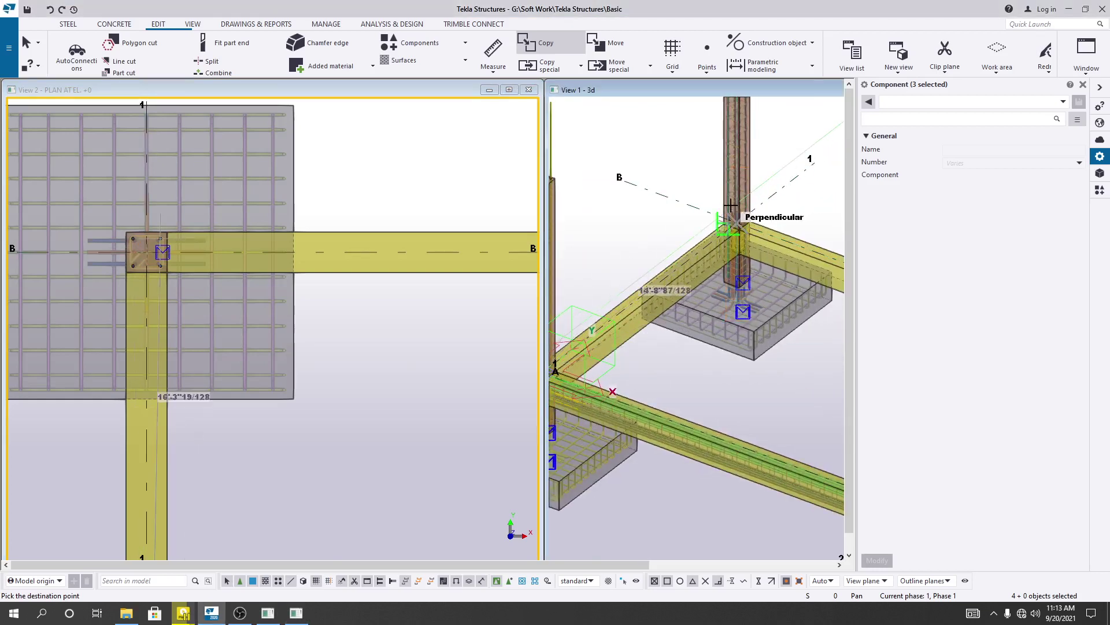
scroll(741, 208, down, 1)
scroll(740, 208, down, 6)
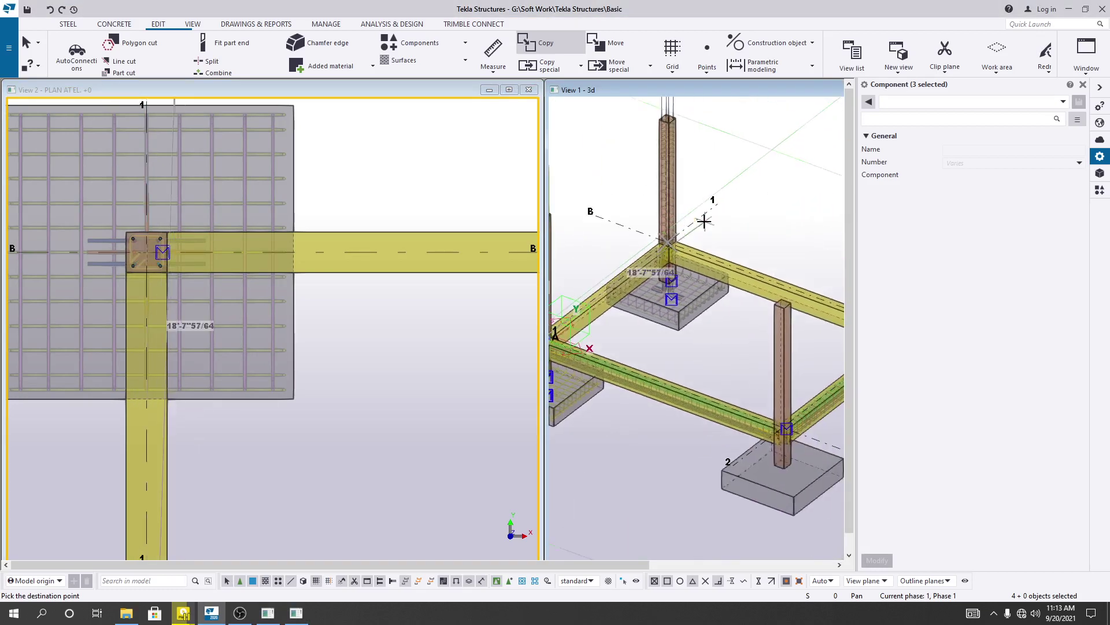
middle_drag(713, 213, 704, 238)
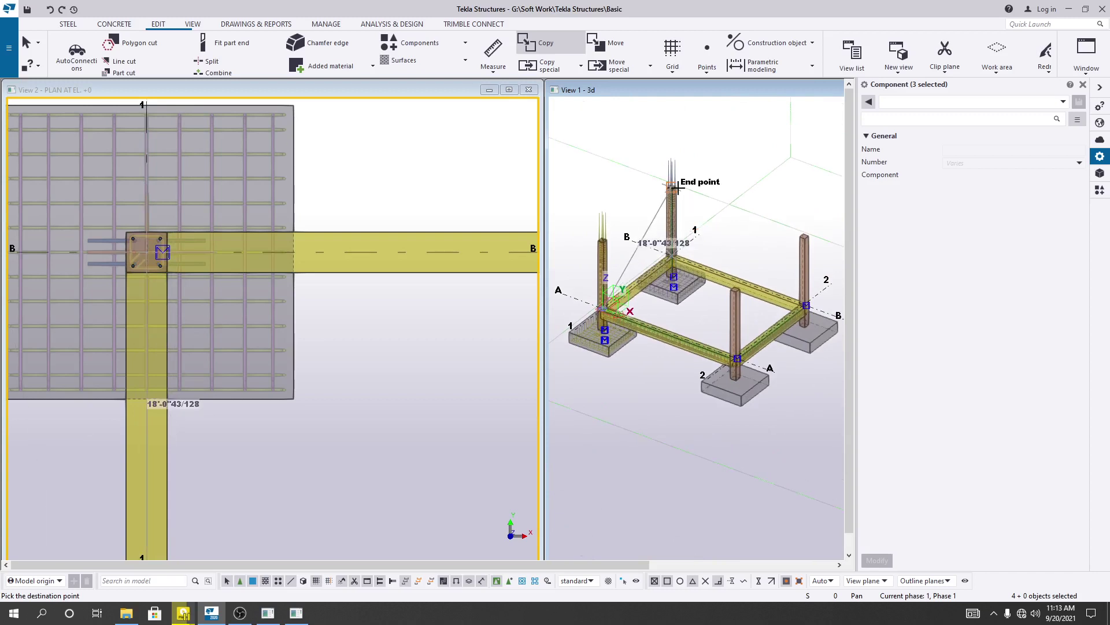
scroll(224, 323, down, 5)
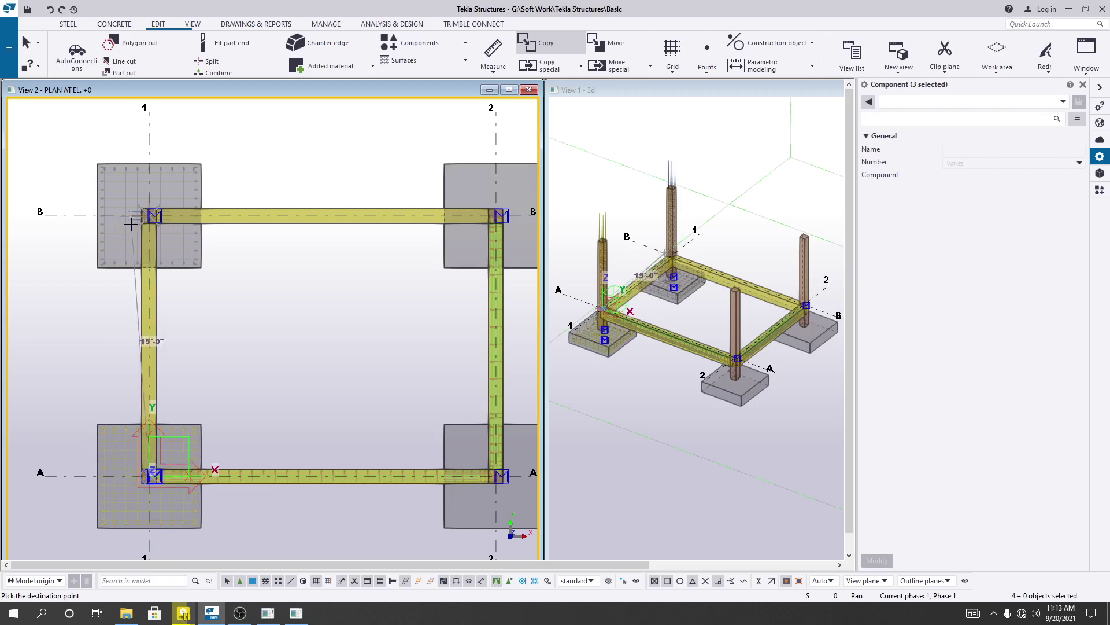
middle_drag(382, 347, 327, 338)
middle_drag(250, 443, 212, 467)
scroll(324, 353, up, 2)
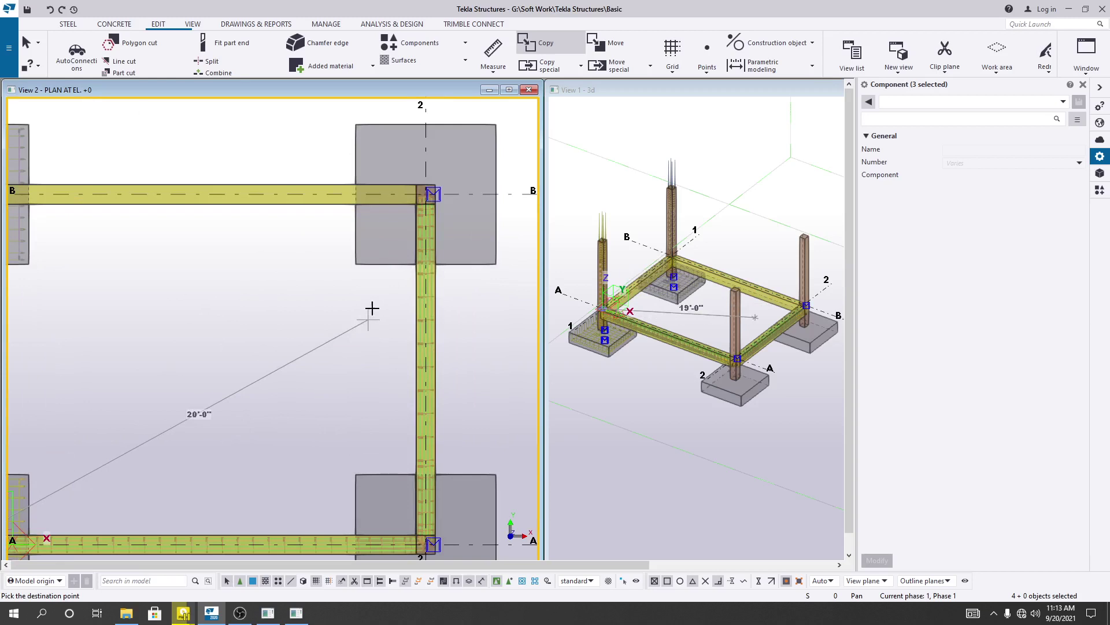
scroll(312, 312, up, 3)
scroll(344, 282, up, 1)
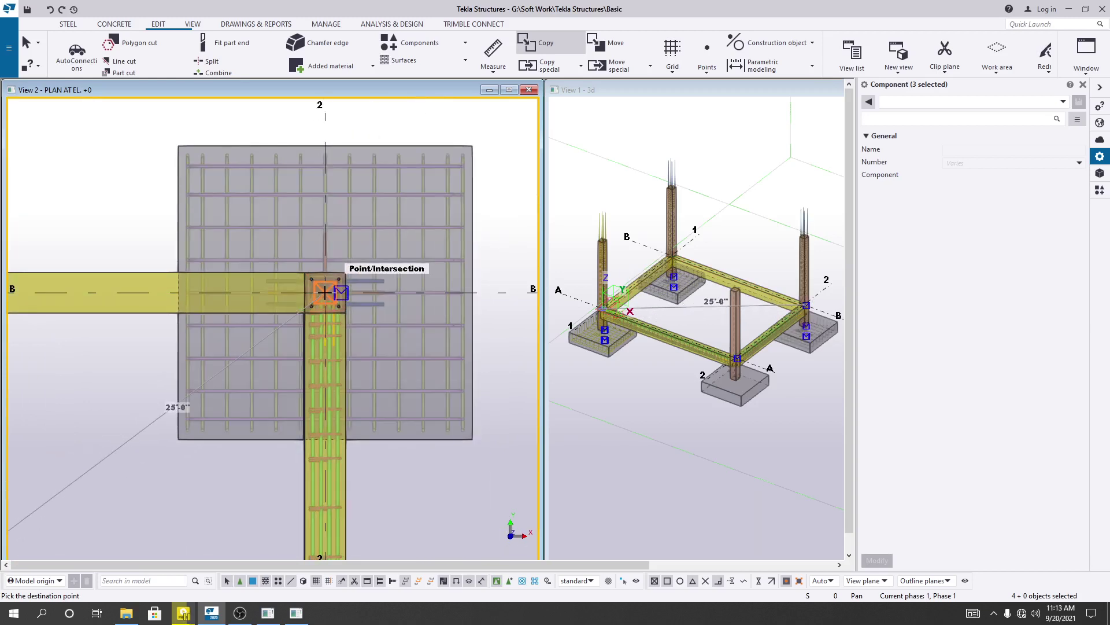
Place a further copy of the three reinforcement components at grid intersection A-2 in the plan view
scroll(311, 311, down, 4)
middle_drag(283, 419, 273, 252)
middle_drag(323, 379, 312, 261)
scroll(303, 289, up, 2)
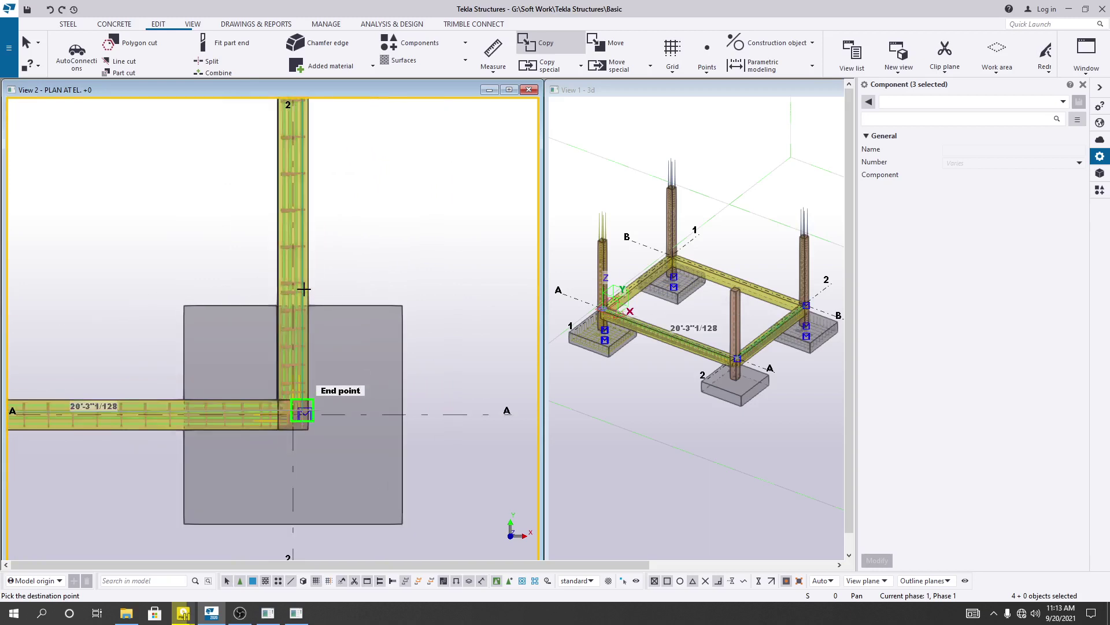
scroll(282, 428, up, 1)
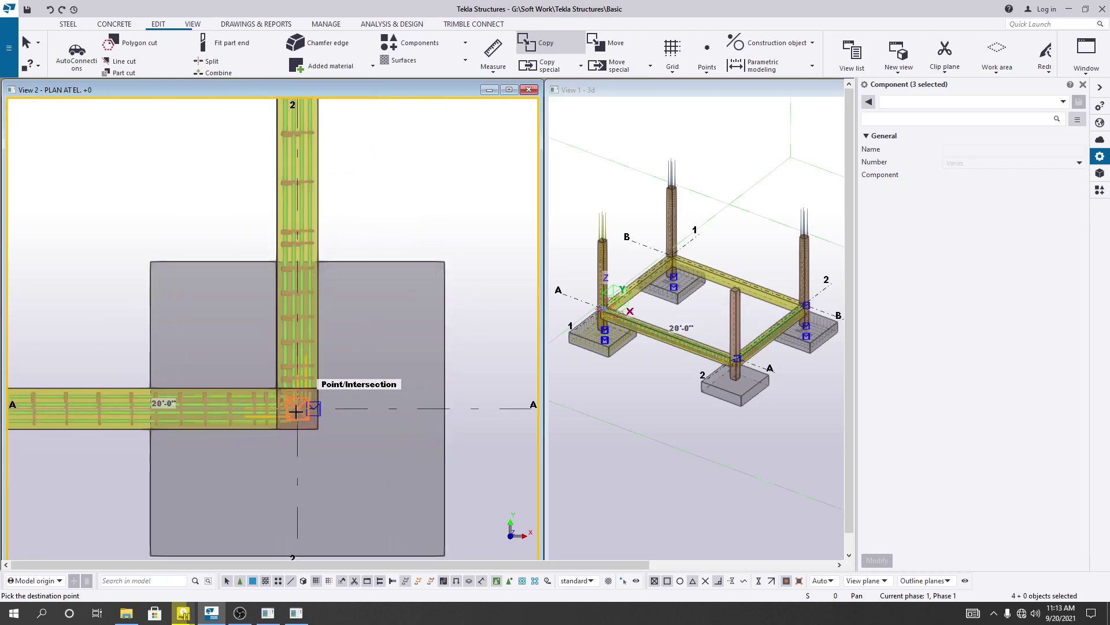
click(296, 410)
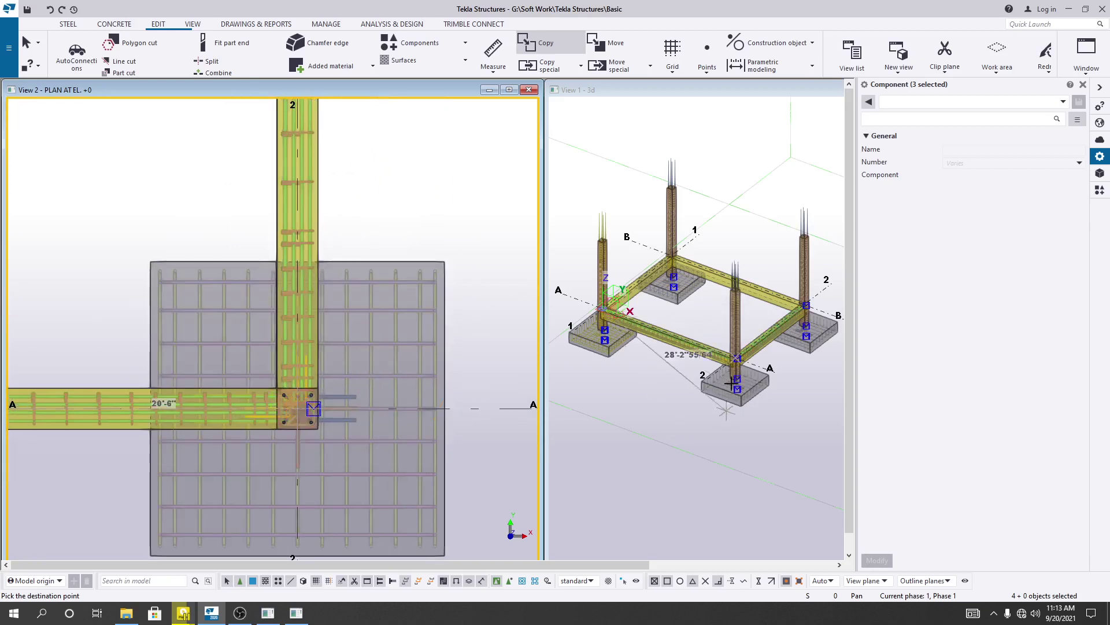
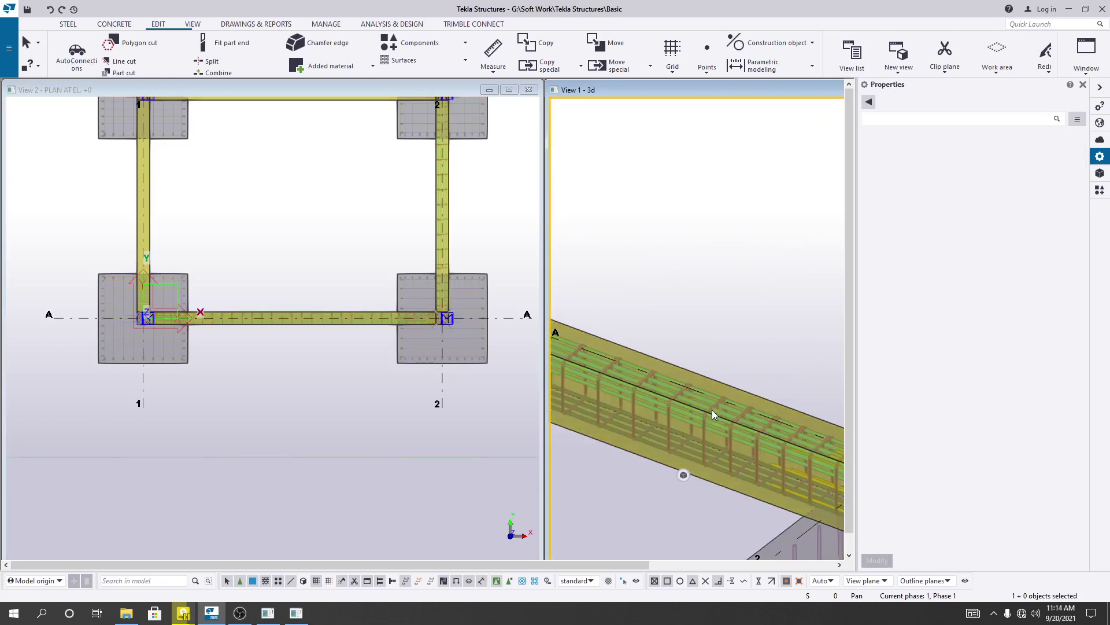
click(713, 409)
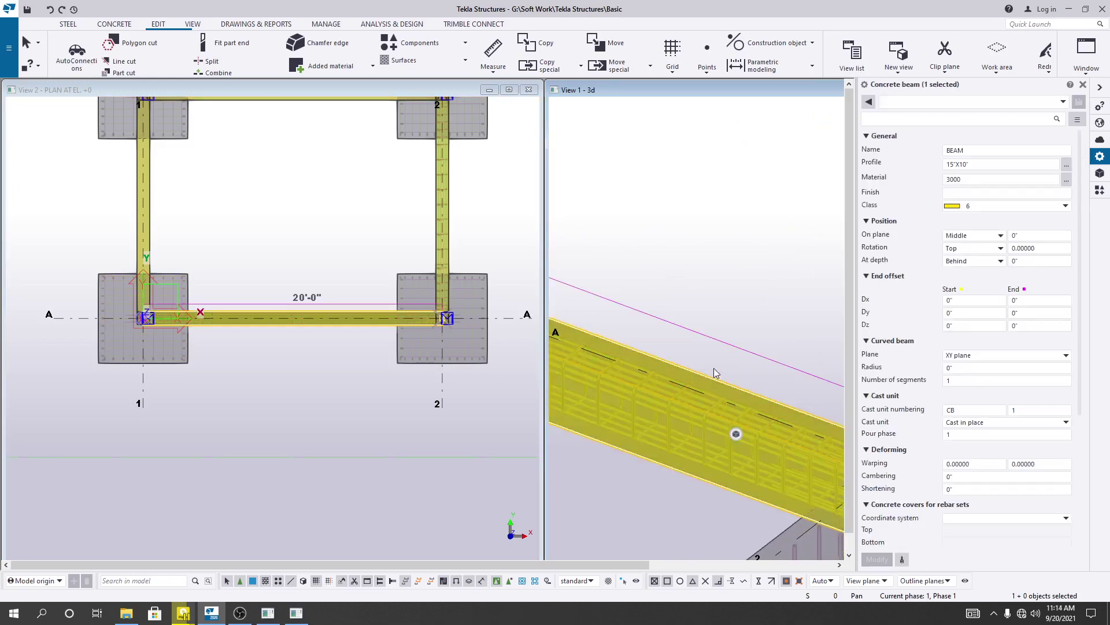
right_click(688, 286)
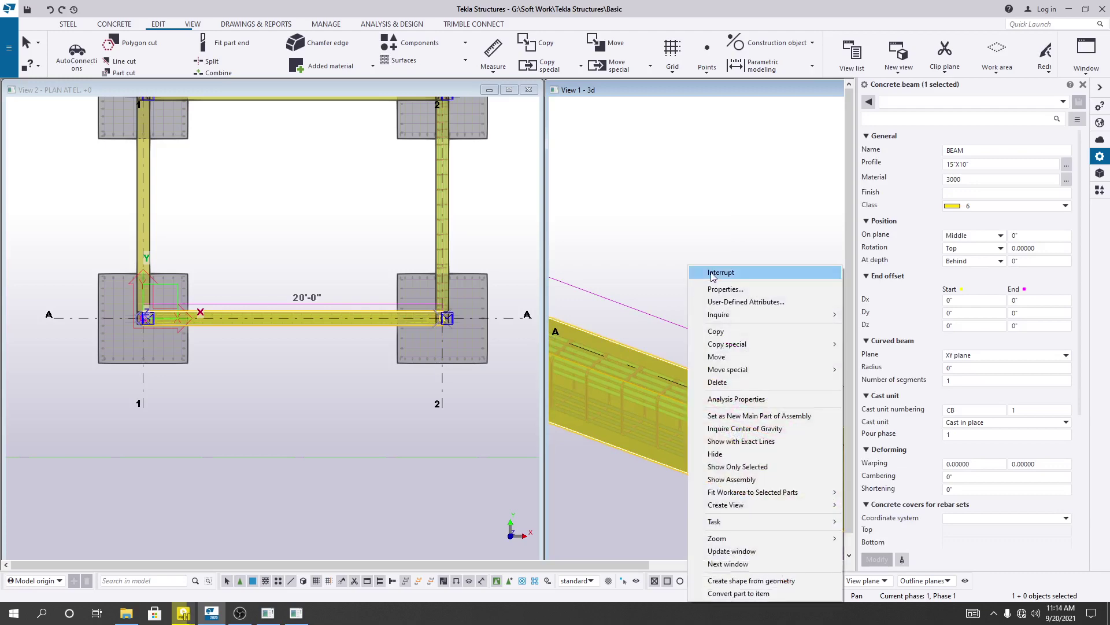
click(720, 273)
click(706, 281)
Copy the reinforcement component of the beam along grid A from intersection A-2 to B-2, onto the beam along grid B
scroll(708, 291, down, 3)
scroll(709, 291, down, 3)
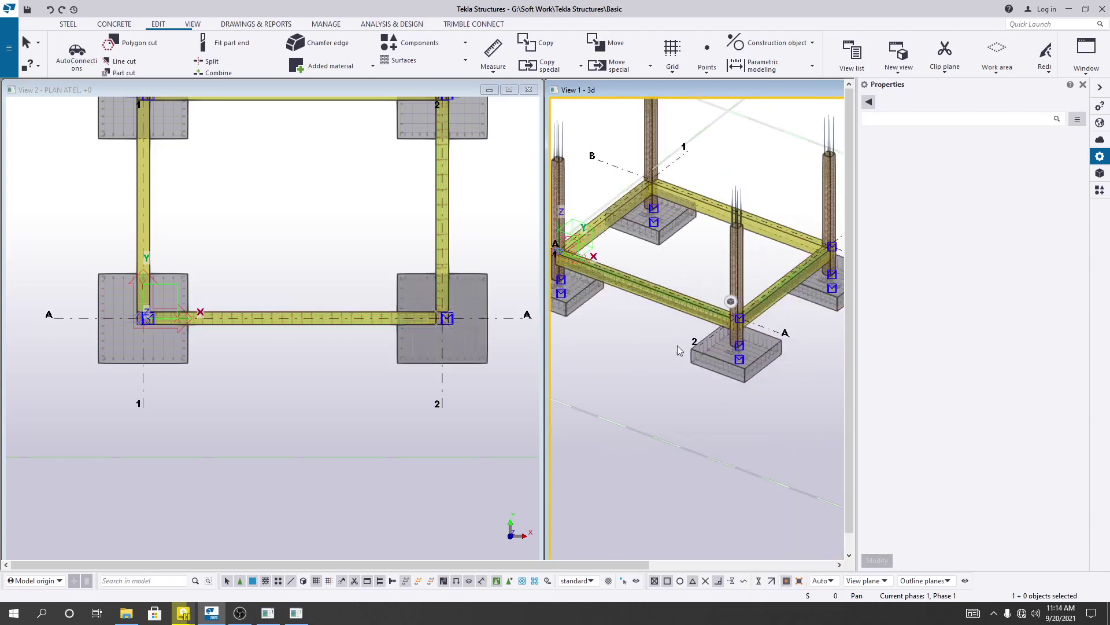
scroll(708, 292, up, 6)
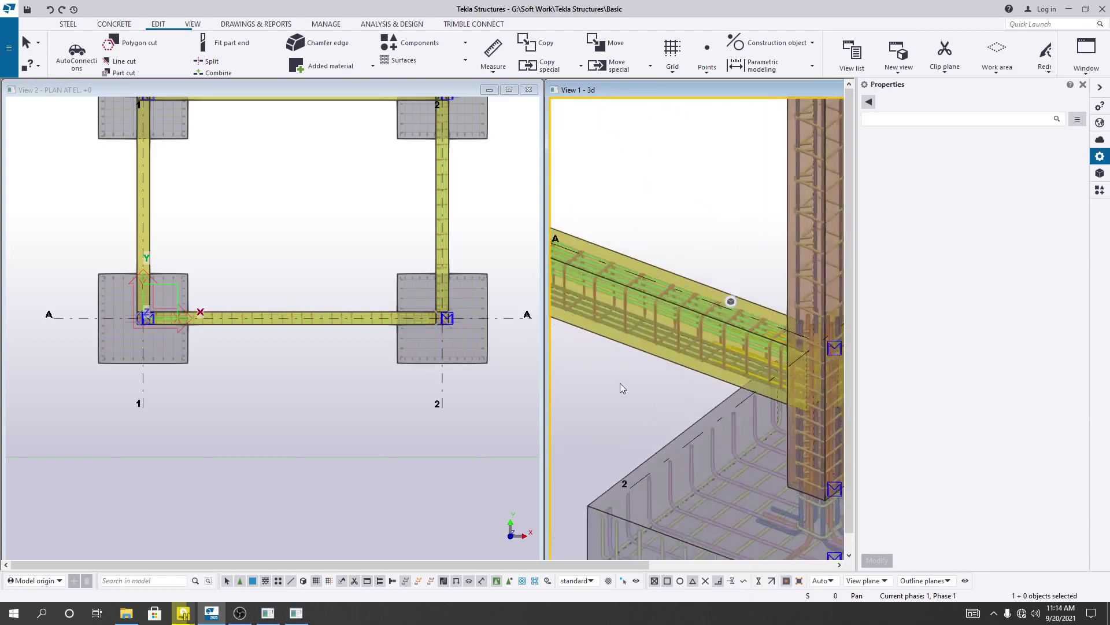
scroll(688, 339, up, 2)
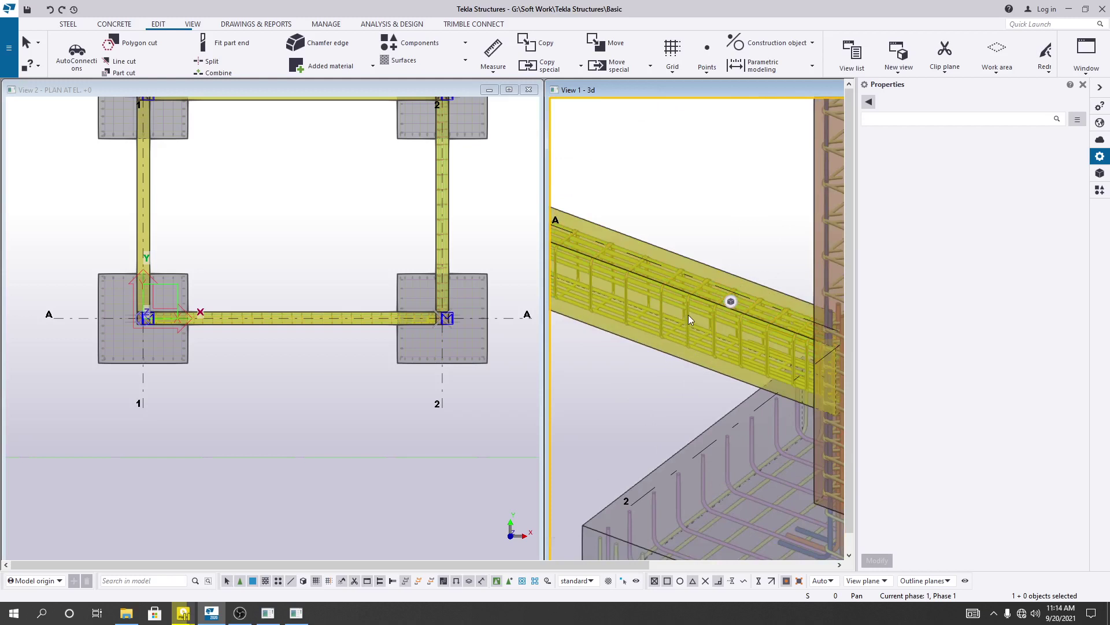
click(689, 311)
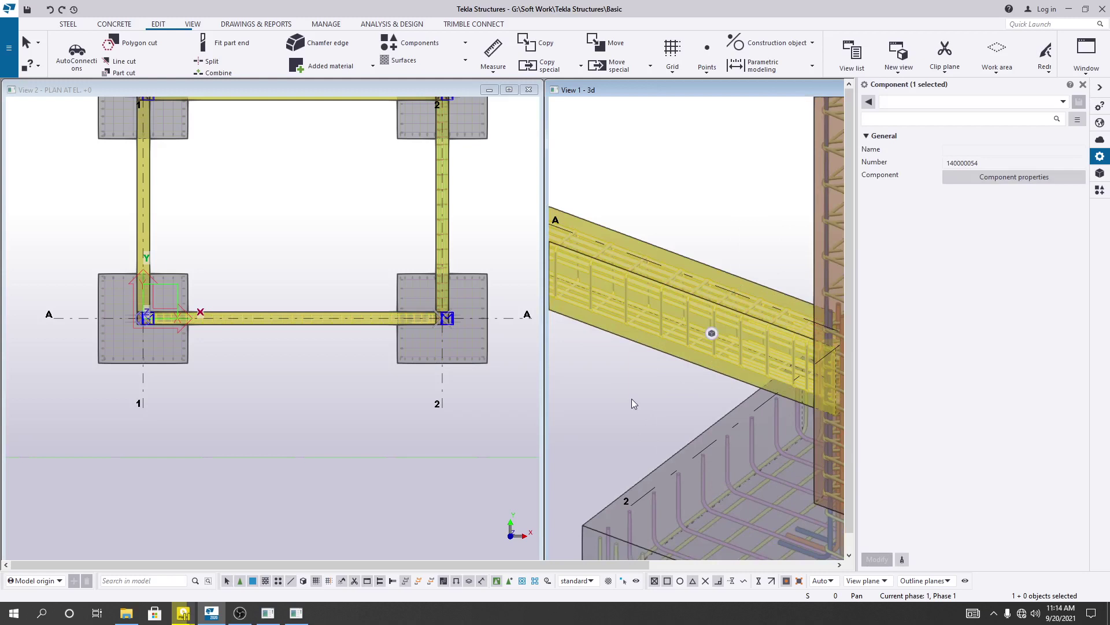
scroll(631, 398, down, 5)
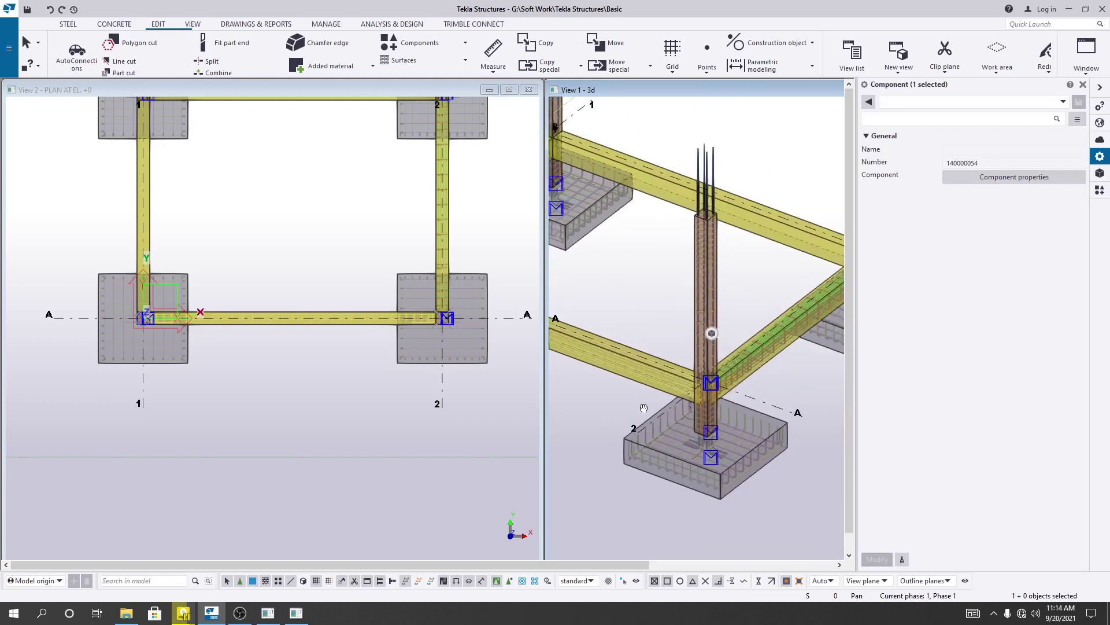
middle_drag(471, 422, 429, 484)
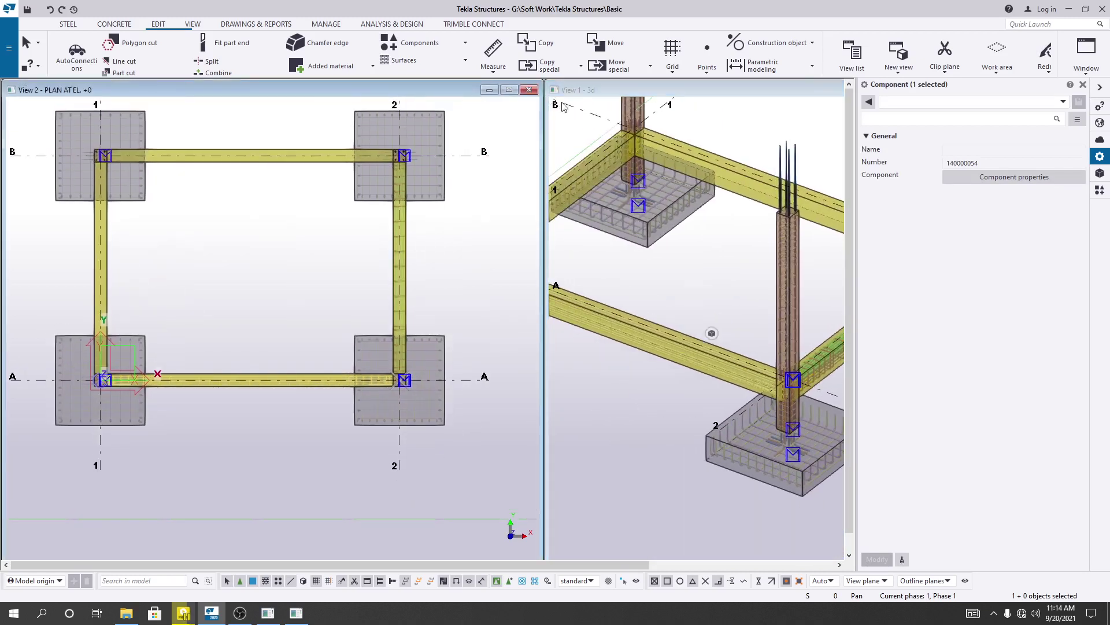
click(535, 42)
scroll(422, 386, up, 3)
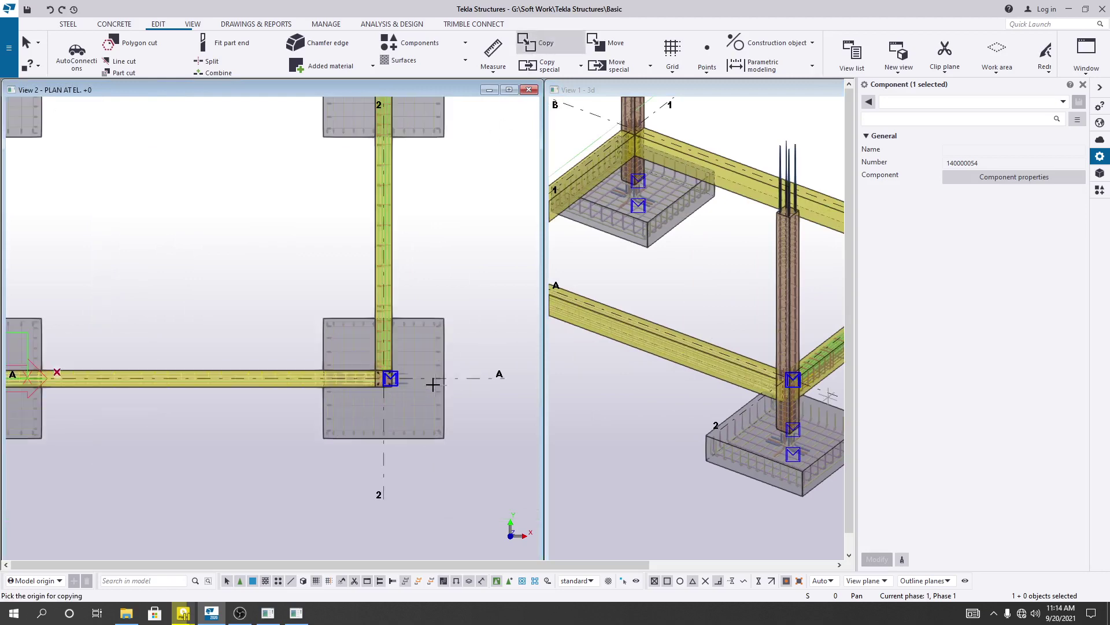
scroll(388, 394, up, 2)
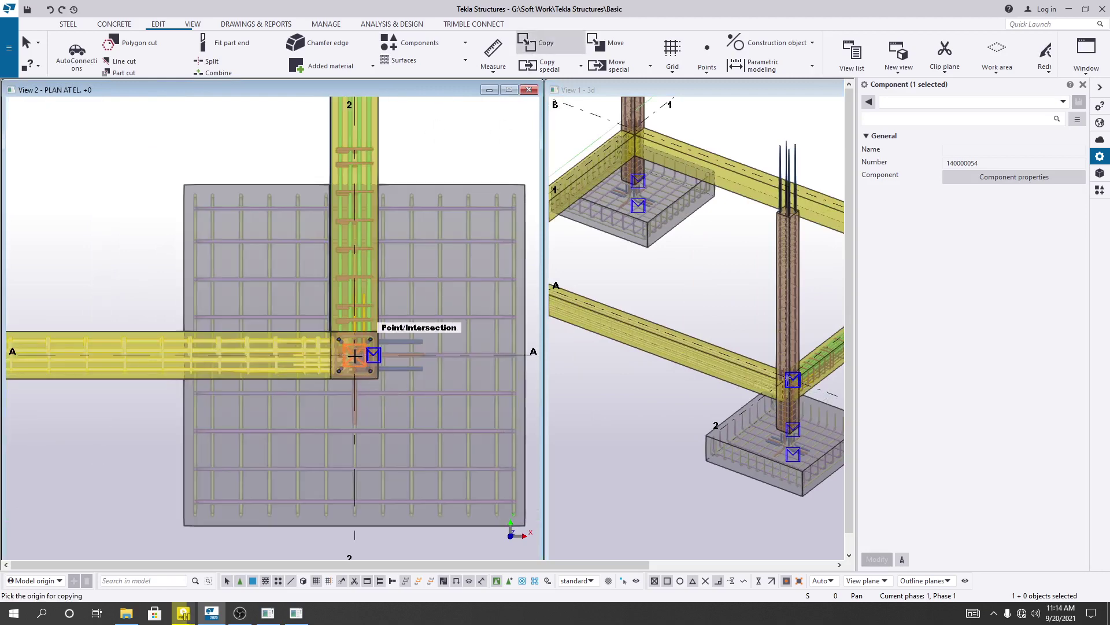
click(355, 355)
scroll(354, 356, down, 7)
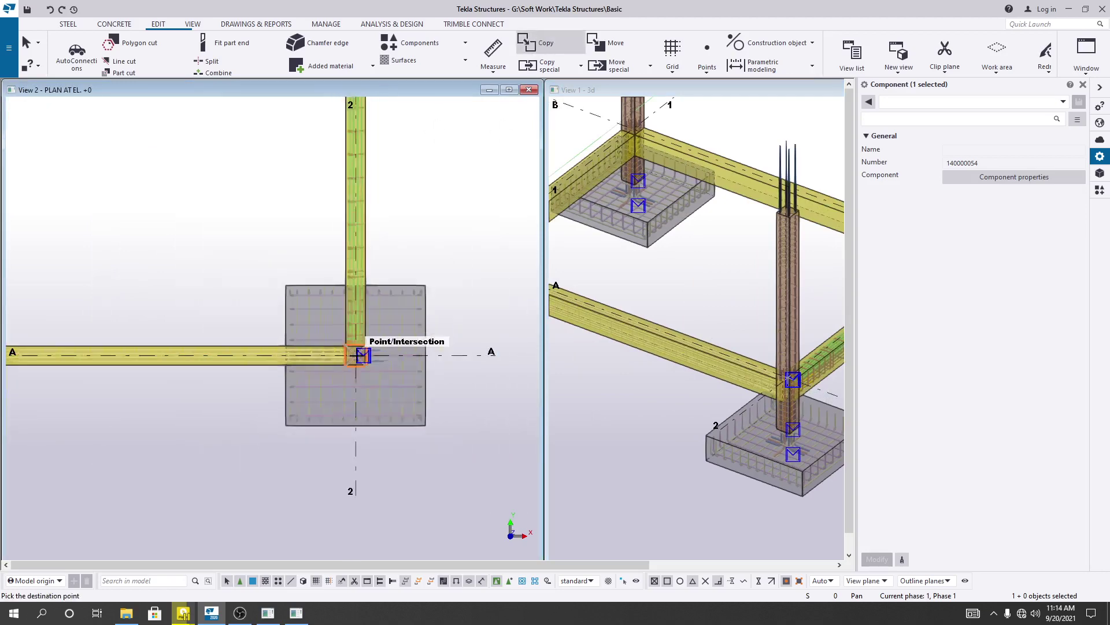
middle_drag(374, 151, 372, 324)
scroll(368, 231, up, 3)
scroll(354, 242, up, 2)
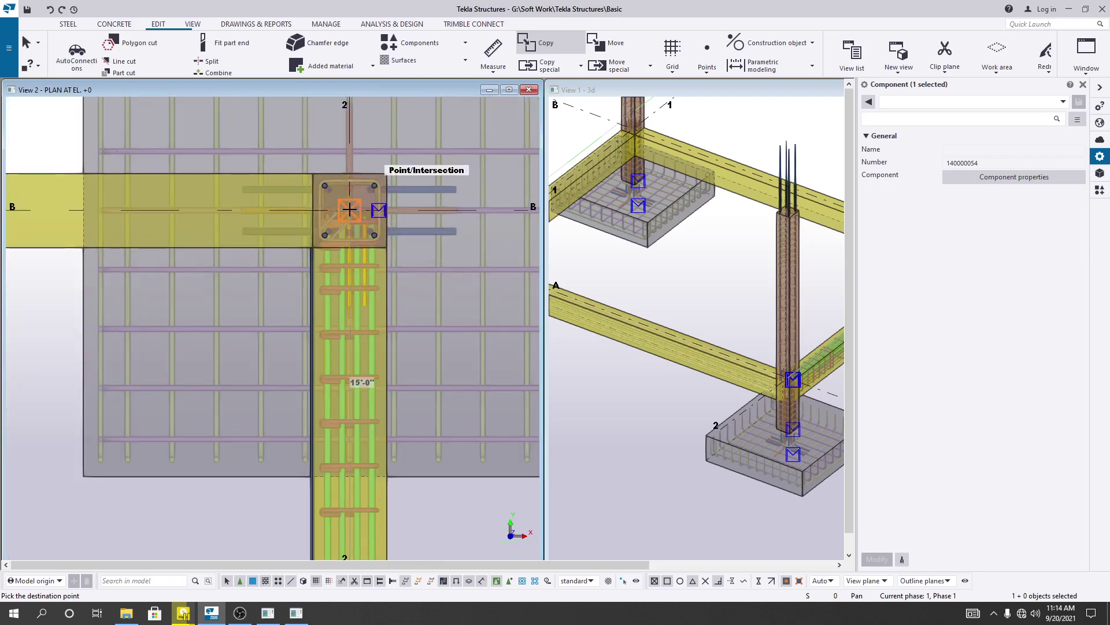
click(350, 214)
scroll(351, 214, down, 4)
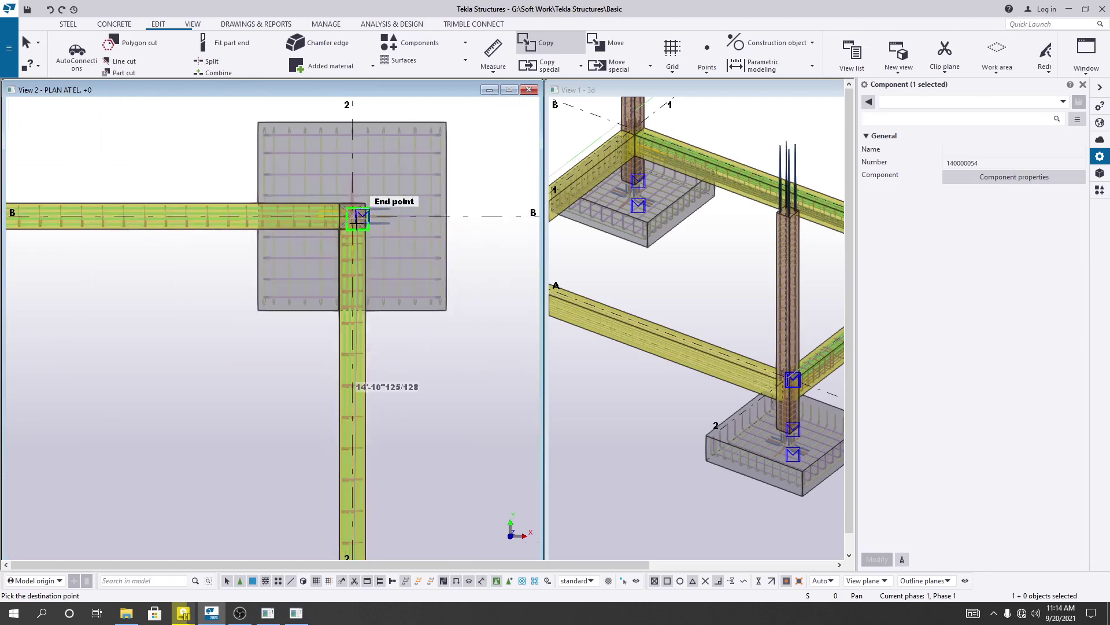
middle_drag(254, 271, 282, 292)
key(Escape)
Copy the reinforcement component of the beam along grid 2 from intersection A-2 to A-1, onto the beam along grid 1
scroll(677, 344, up, 5)
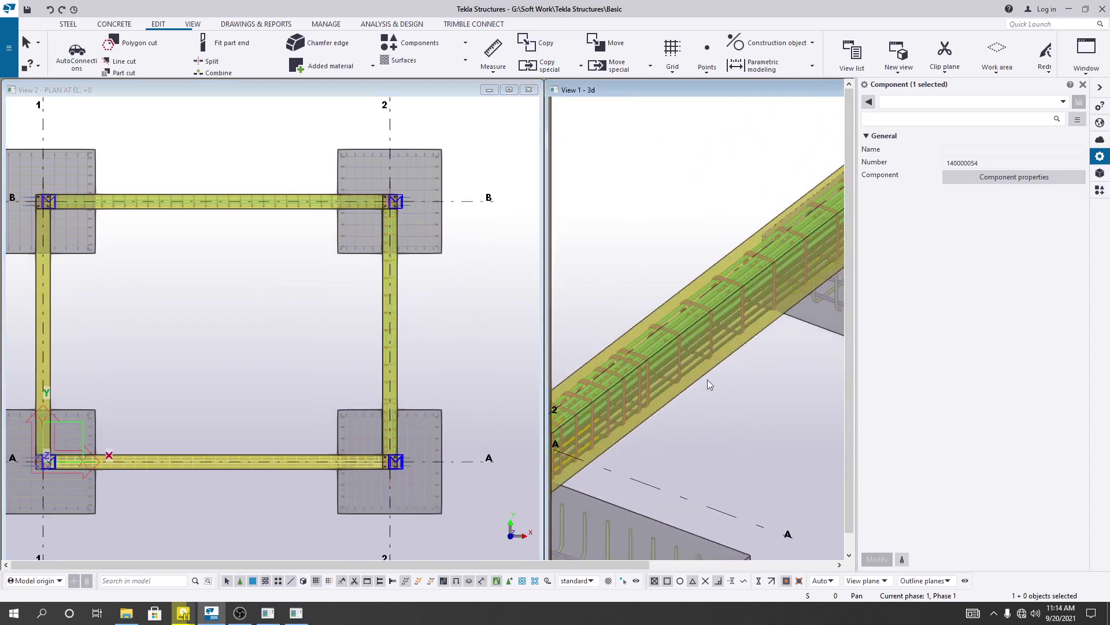
click(681, 346)
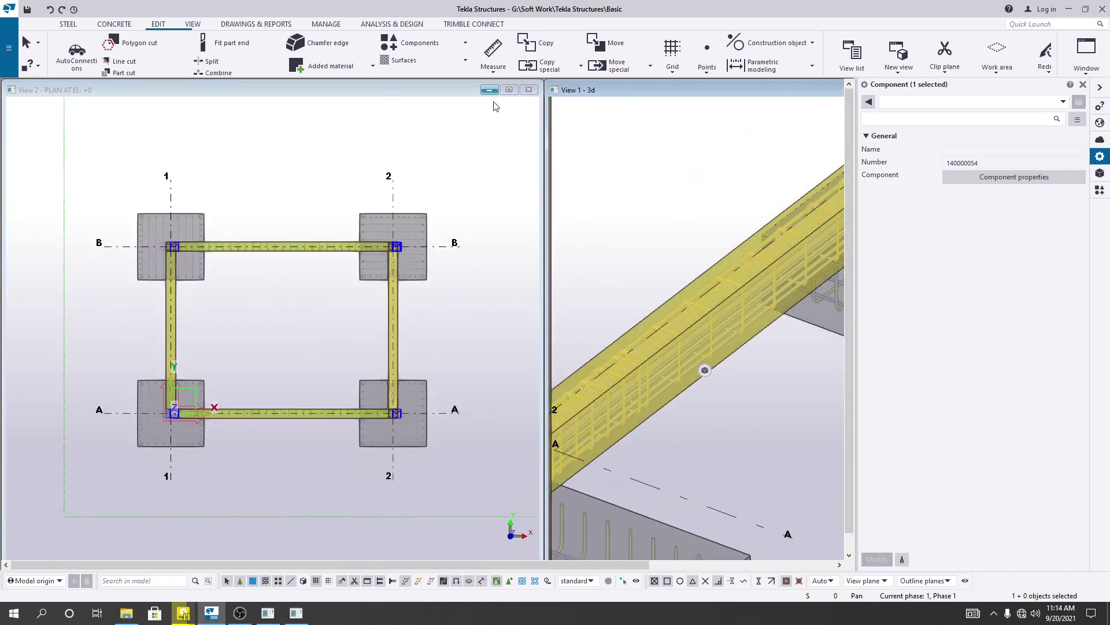
click(545, 45)
scroll(398, 413, up, 8)
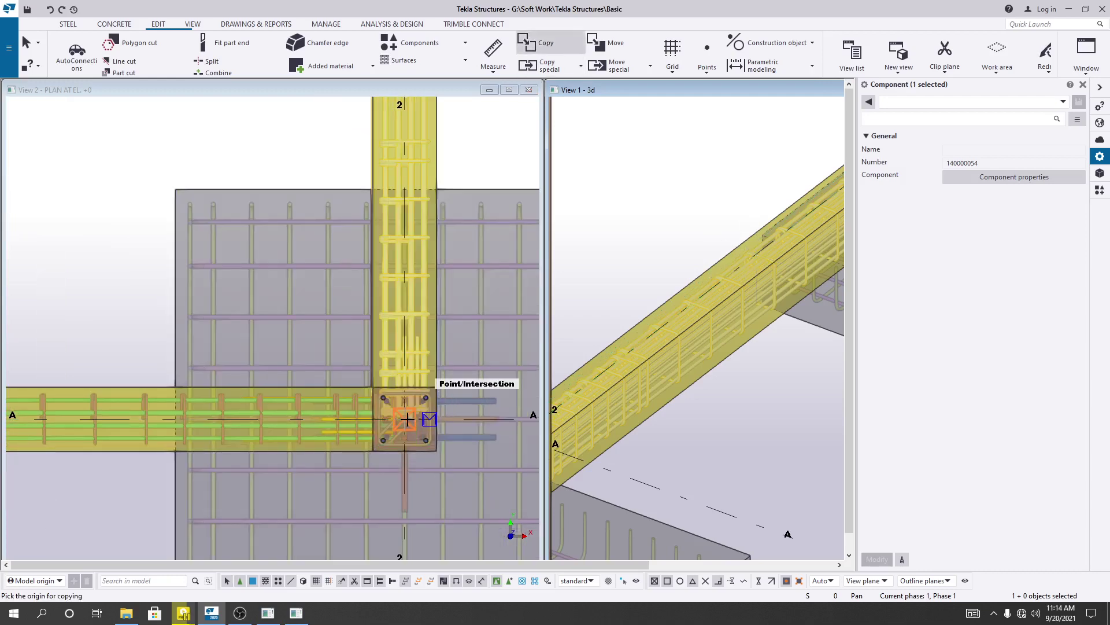
click(407, 418)
scroll(405, 419, down, 8)
middle_drag(171, 445, 195, 447)
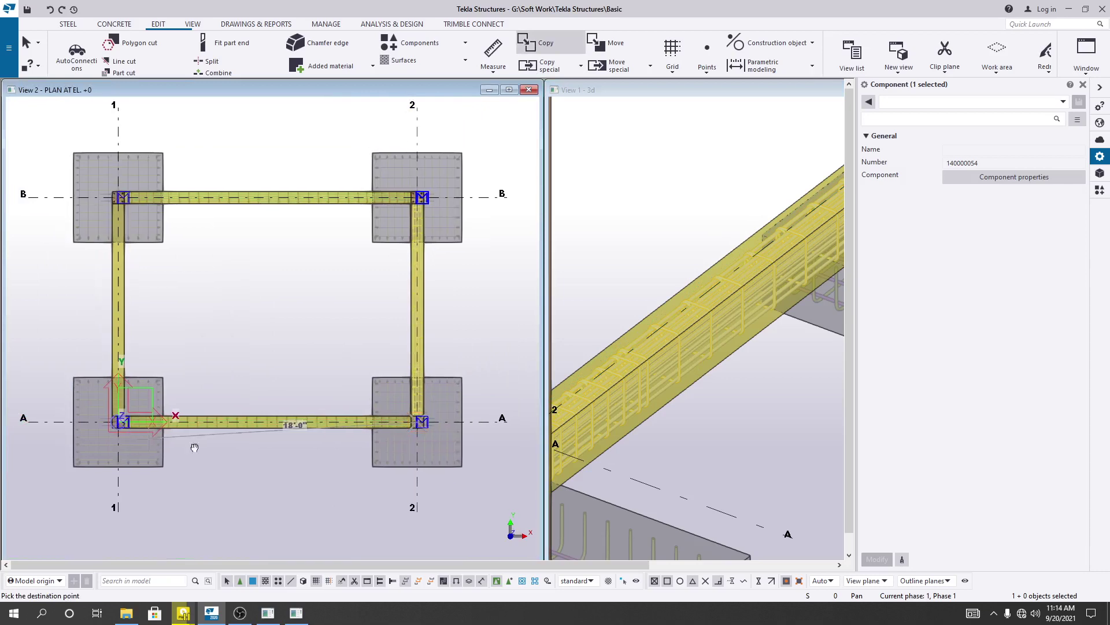
scroll(210, 409, up, 8)
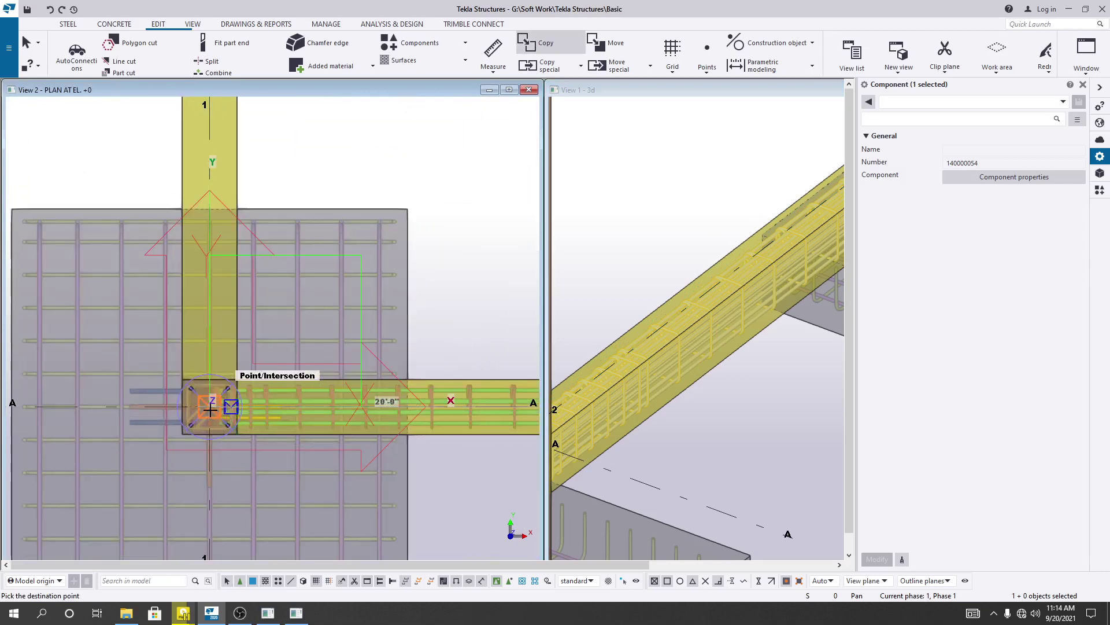
click(209, 408)
scroll(211, 407, down, 7)
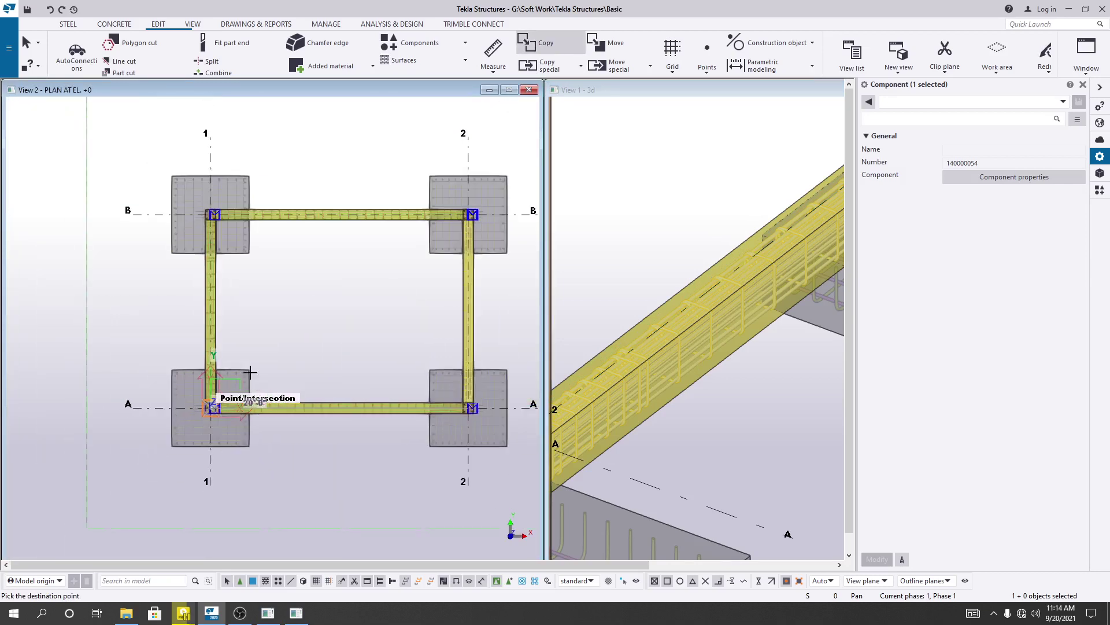
middle_drag(318, 332, 260, 360)
key(Escape)
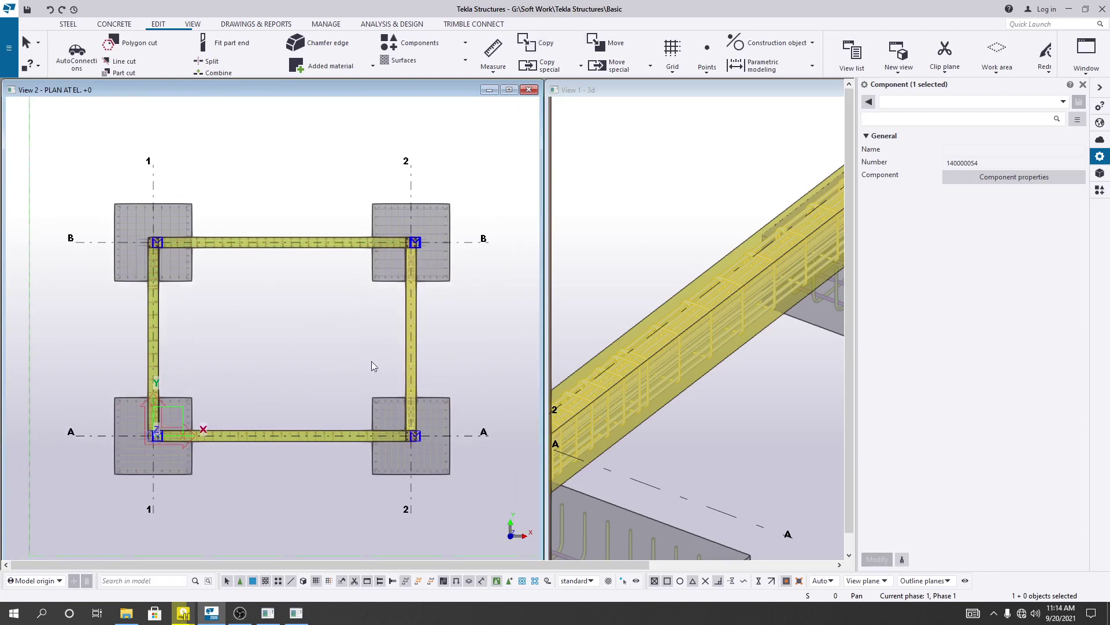
Close the object properties and check the reinforcement of all four beams in the enlarged 3d view
scroll(602, 256, down, 5)
click(1082, 87)
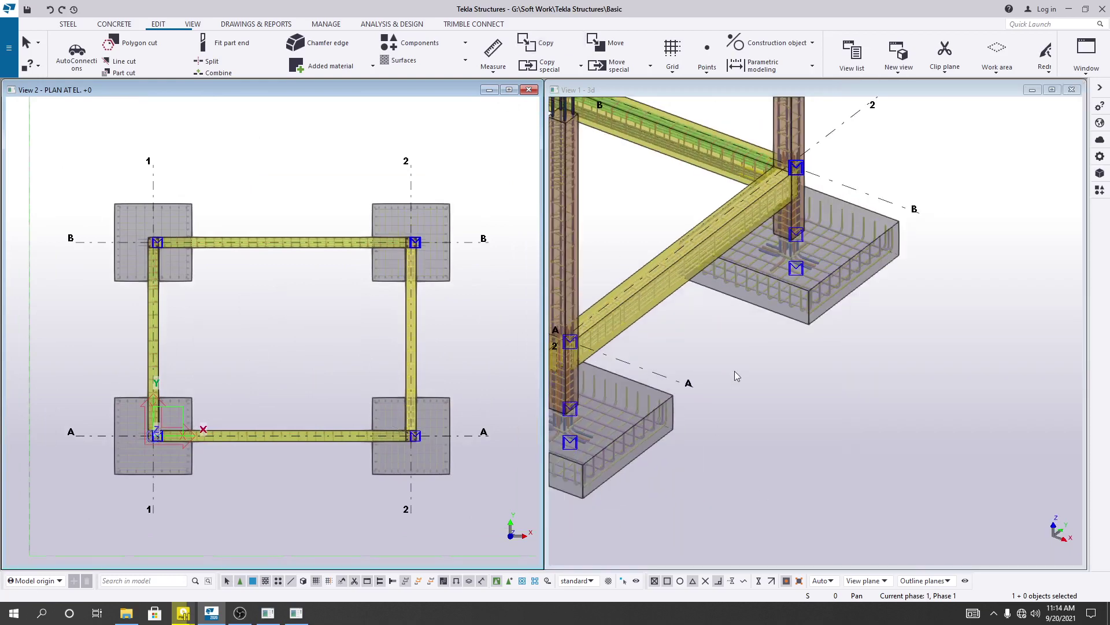
scroll(734, 372, down, 2)
middle_drag(719, 337, 984, 443)
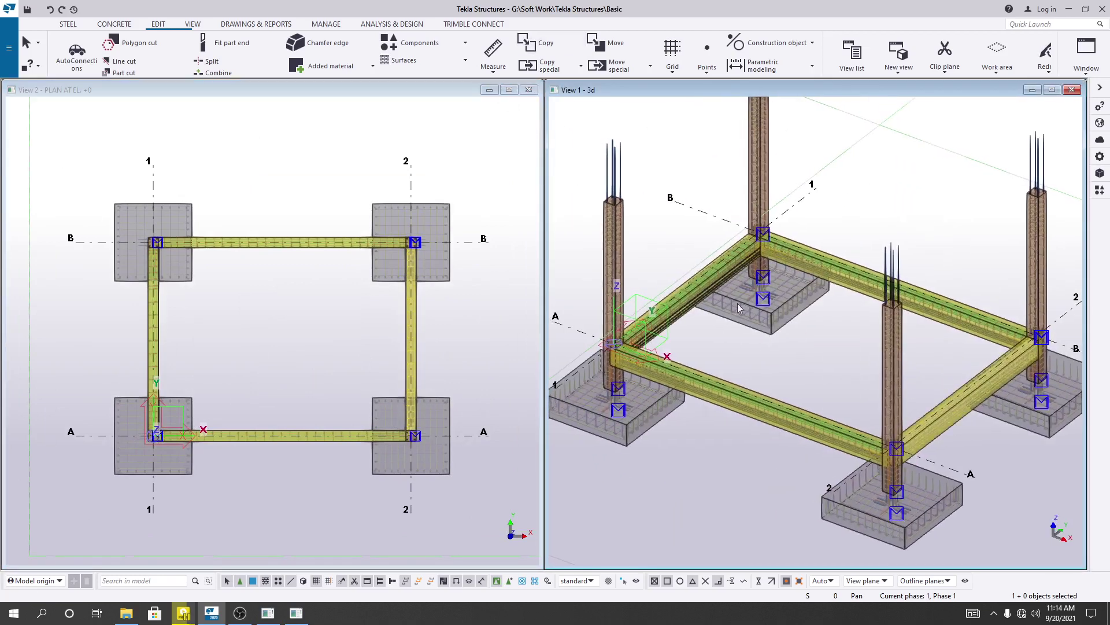
mouse_move(741, 360)
middle_down()
mouse_move(764, 408)
mouse_move(748, 354)
middle_up()
scroll(766, 371, down, 1)
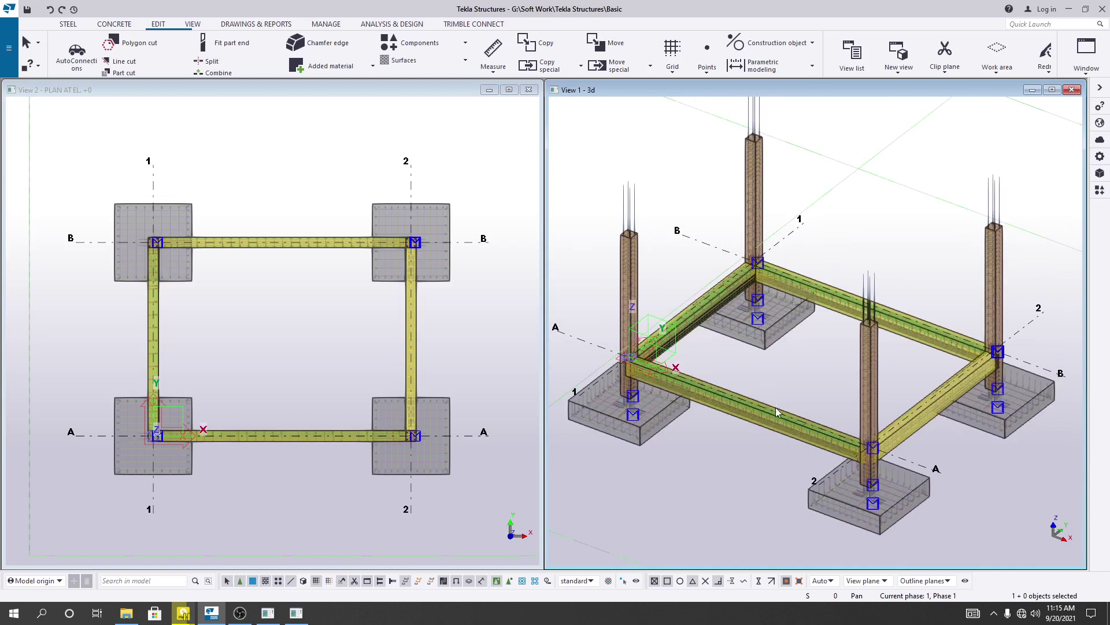
middle_drag(768, 386, 772, 384)
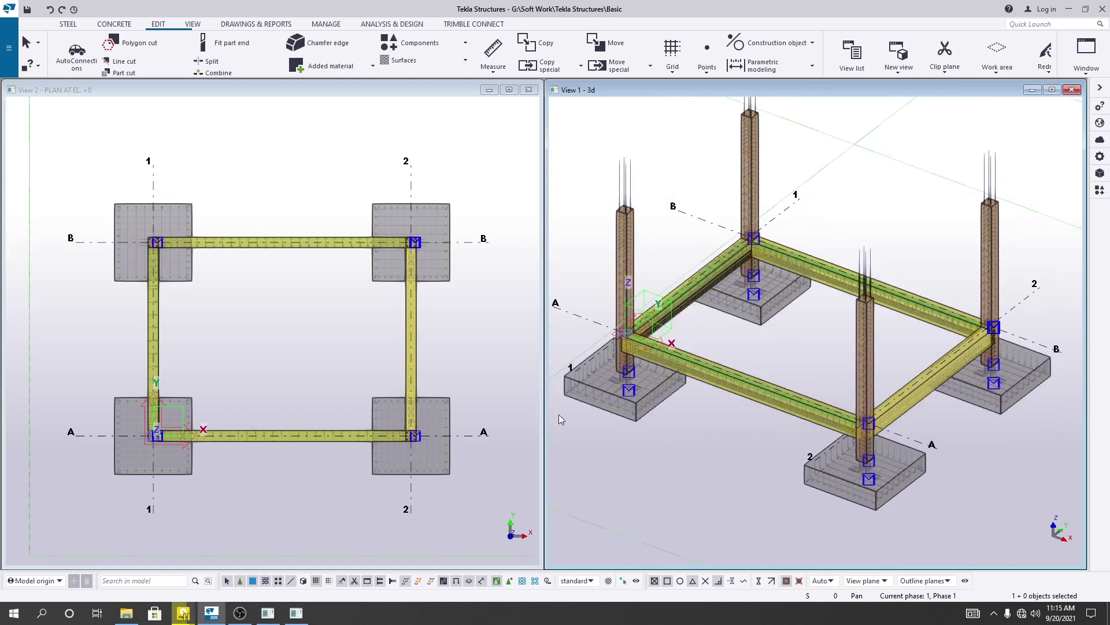
middle_drag(637, 454, 644, 457)
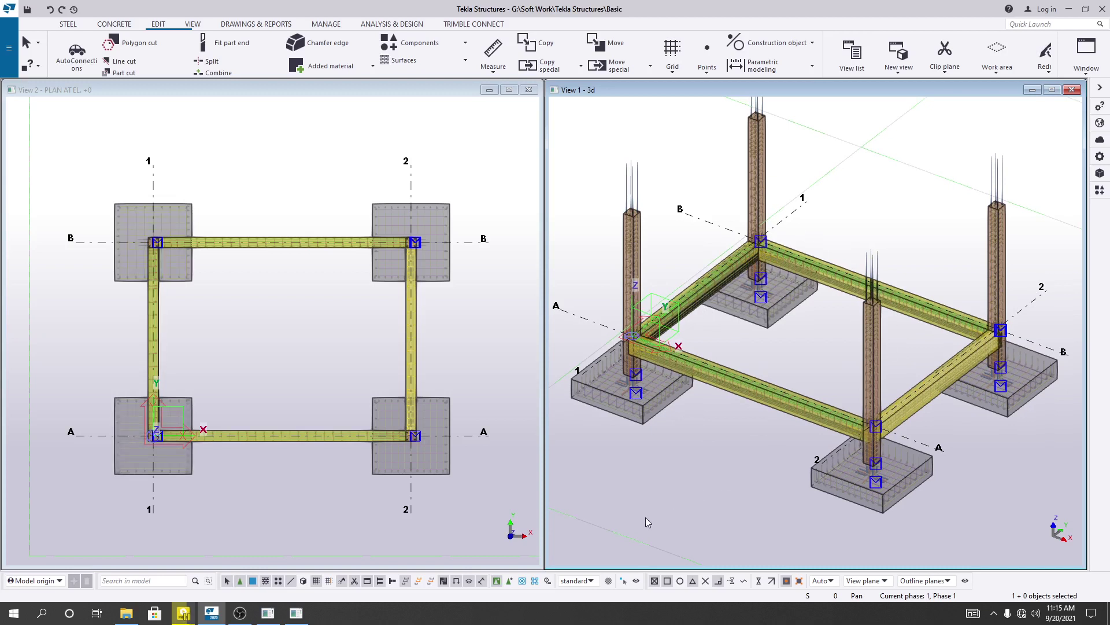
middle_drag(645, 516, 650, 515)
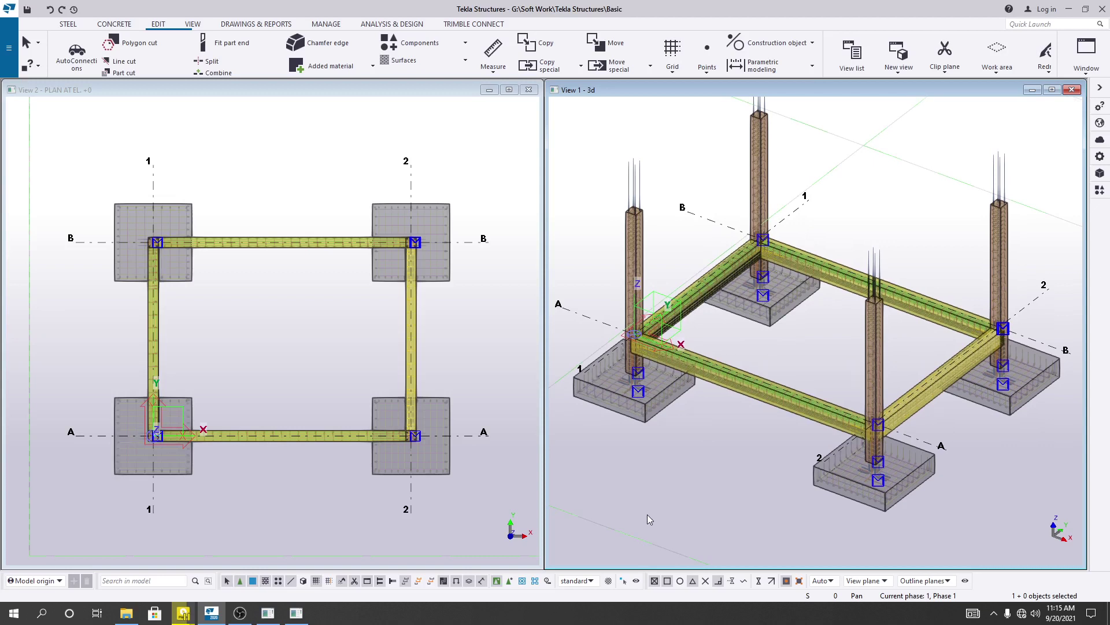
middle_drag(693, 497, 682, 504)
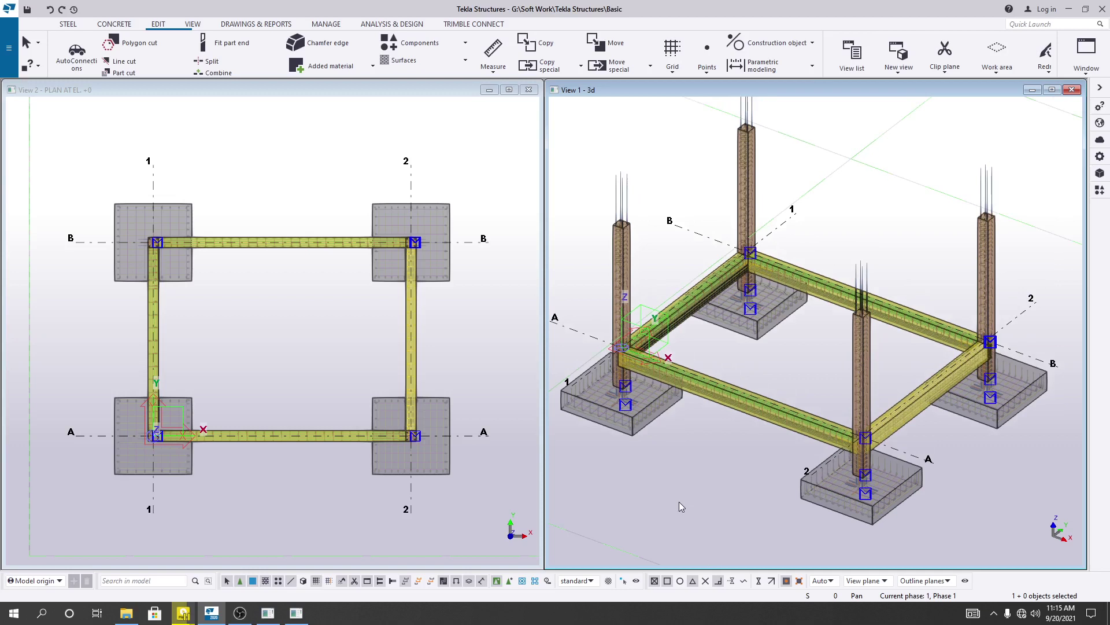
click(111, 25)
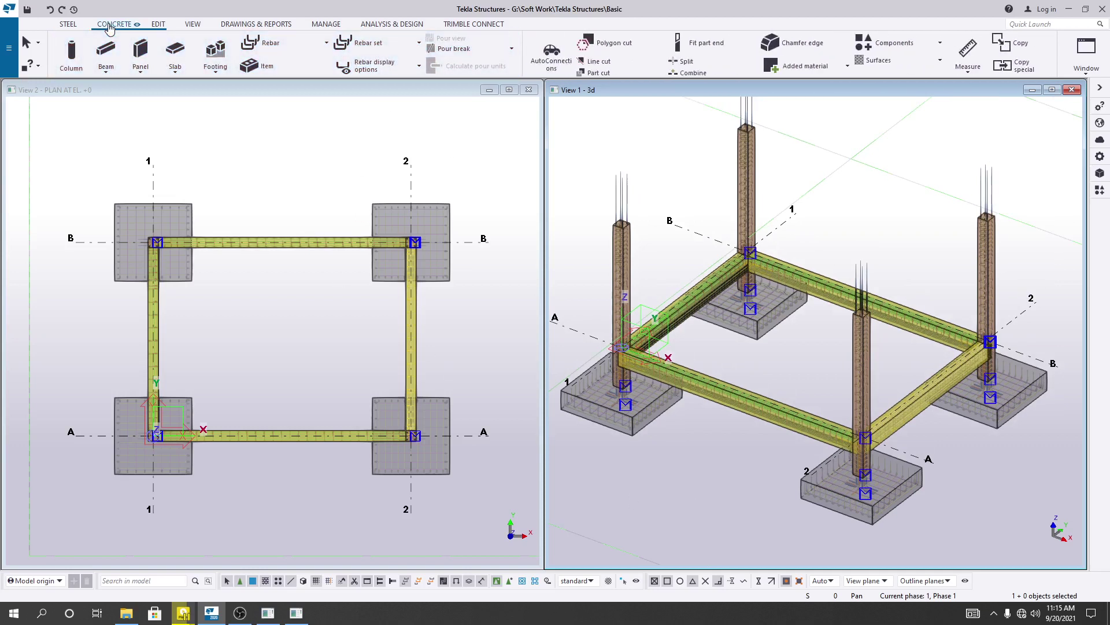
middle_drag(242, 308, 236, 284)
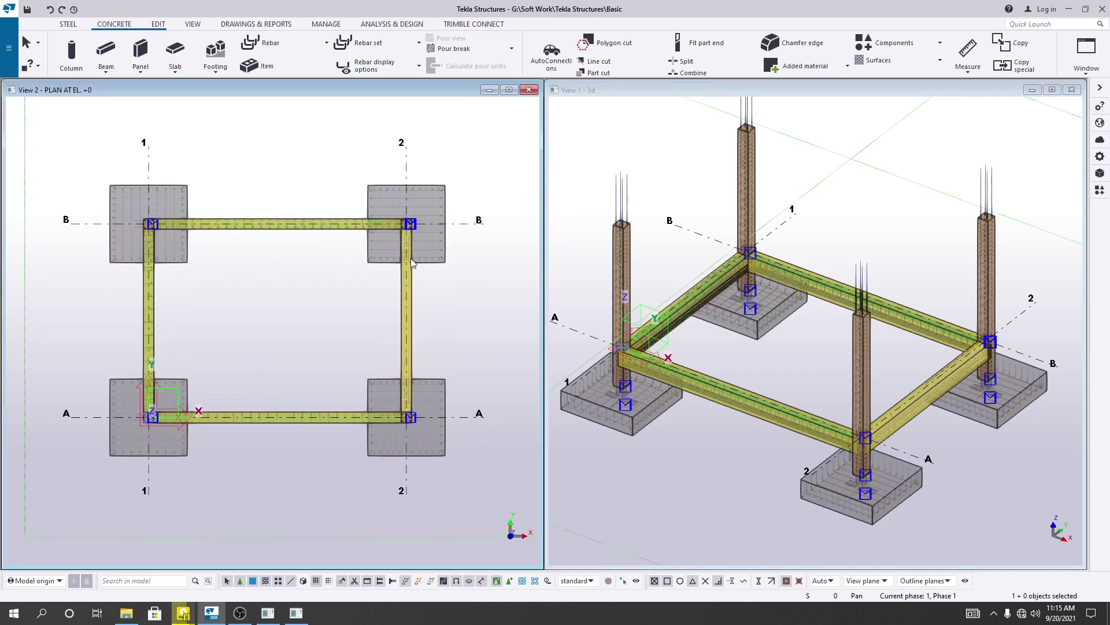
scroll(631, 232, down, 2)
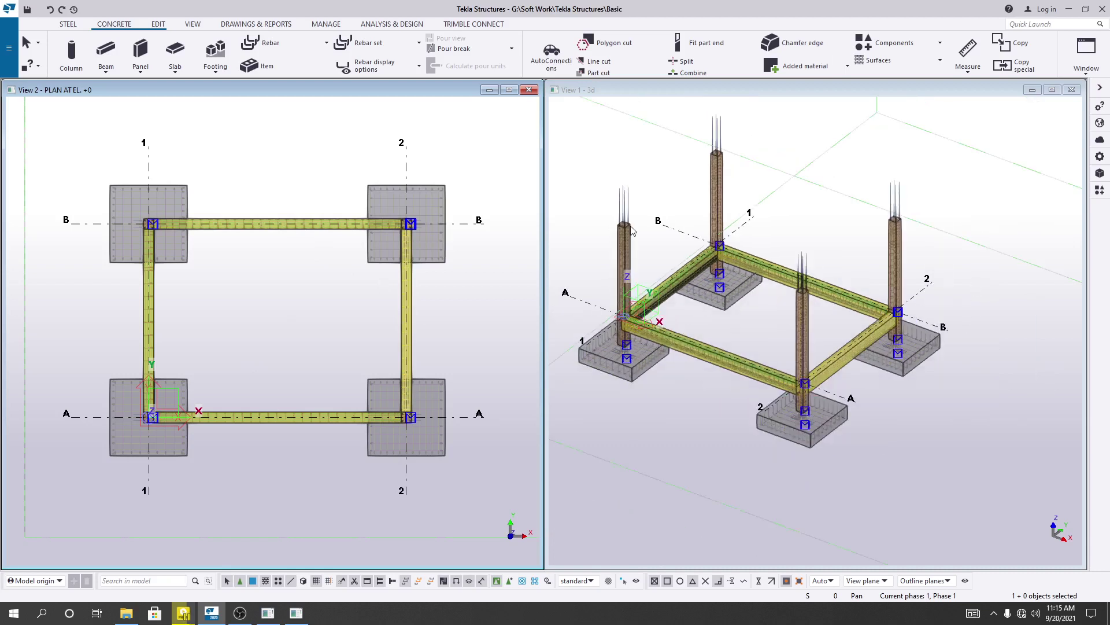
middle_drag(631, 232, 613, 262)
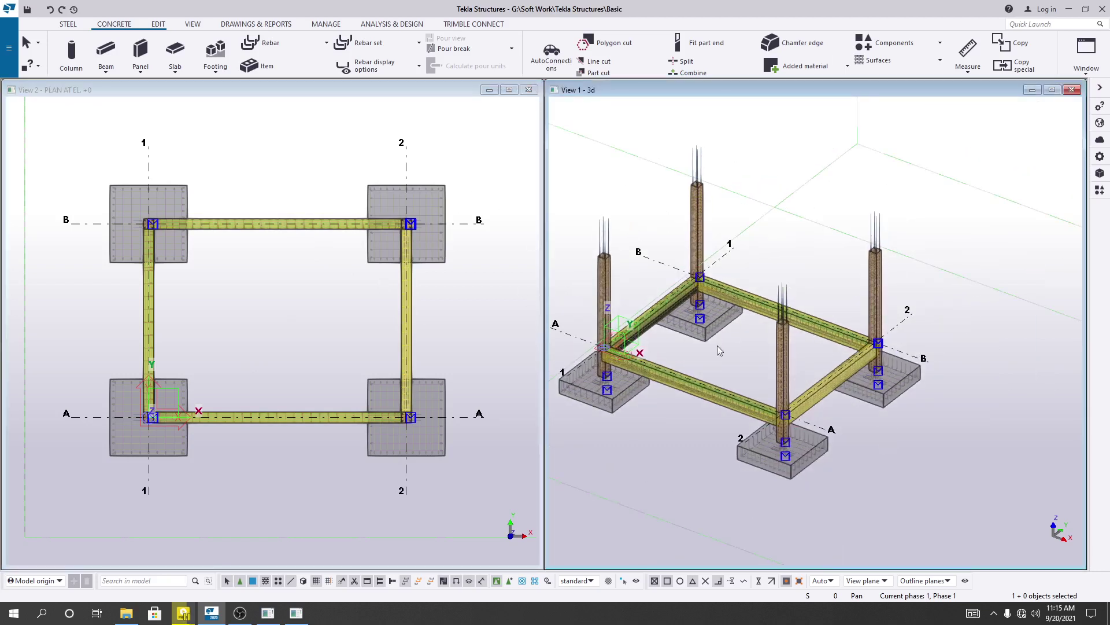
middle_drag(709, 383, 696, 400)
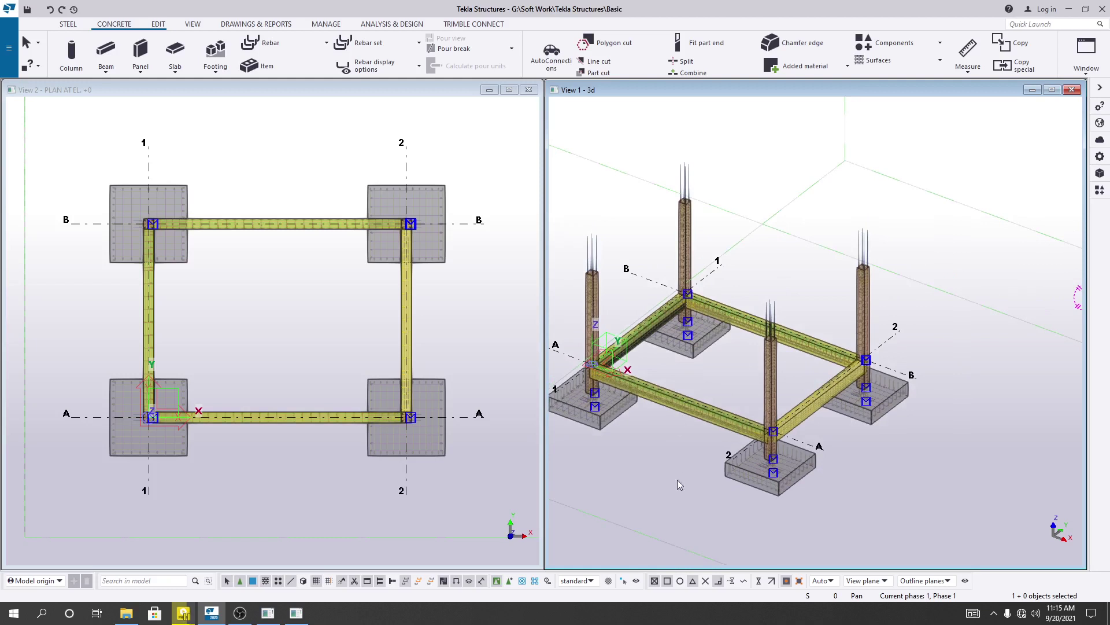
Switch the plan view at elevation +0 to the Parts rendered display so its part surfaces are shown solid
shift+click(629, 349)
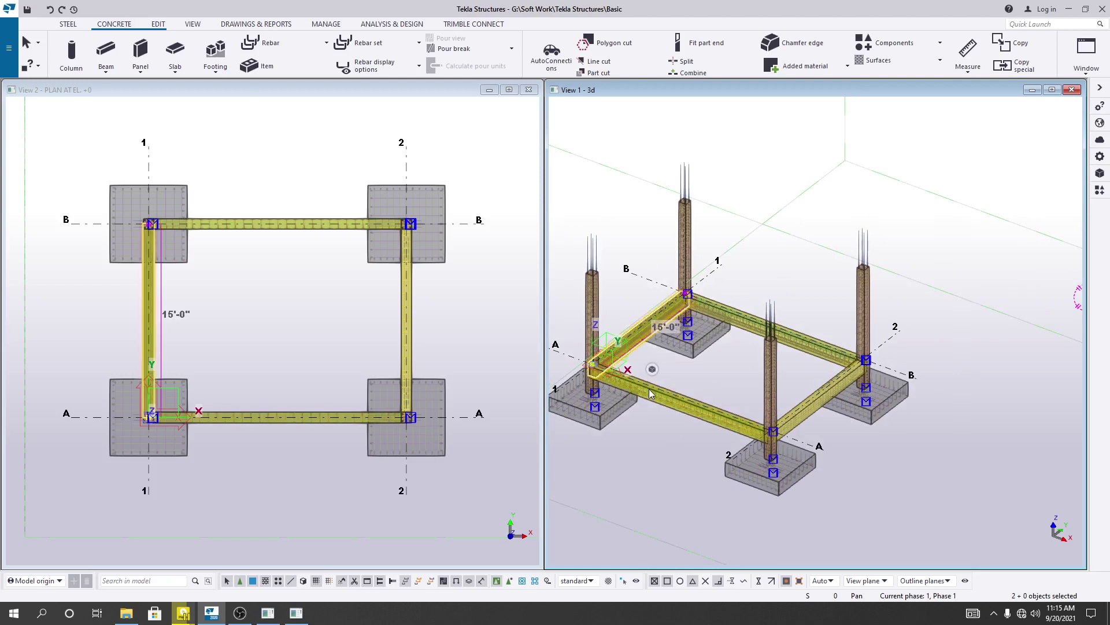
middle_drag(625, 450, 632, 449)
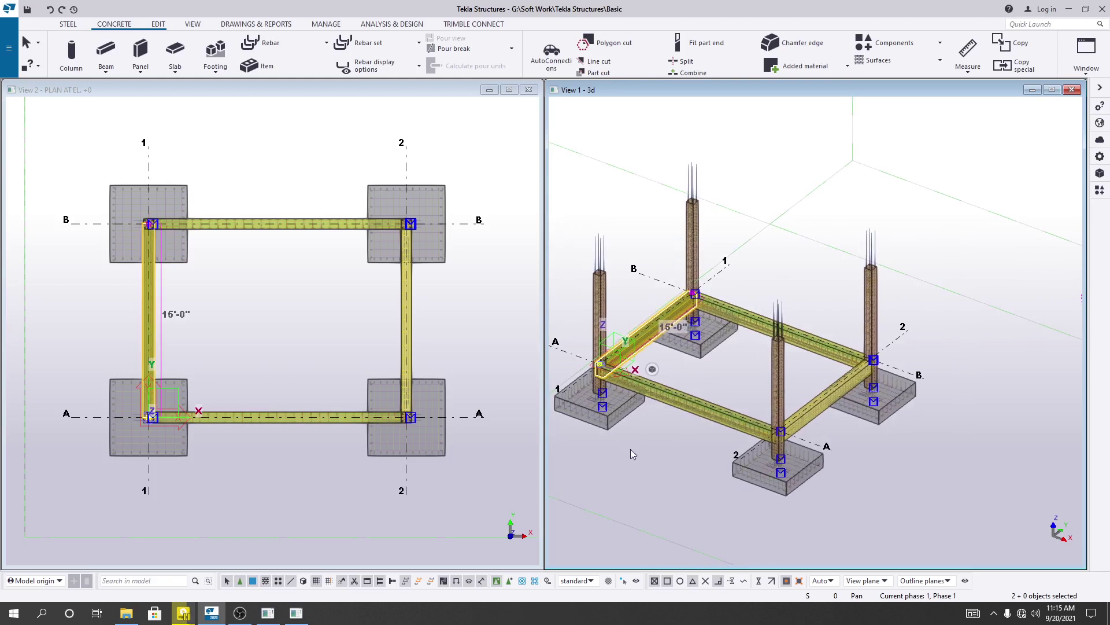
click(193, 24)
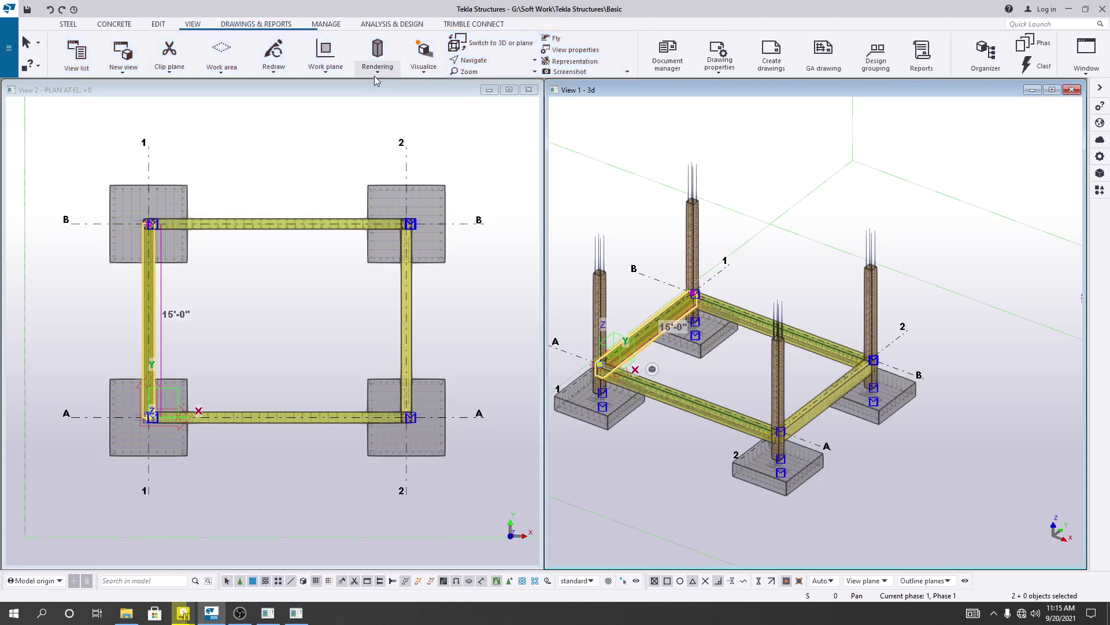
click(379, 72)
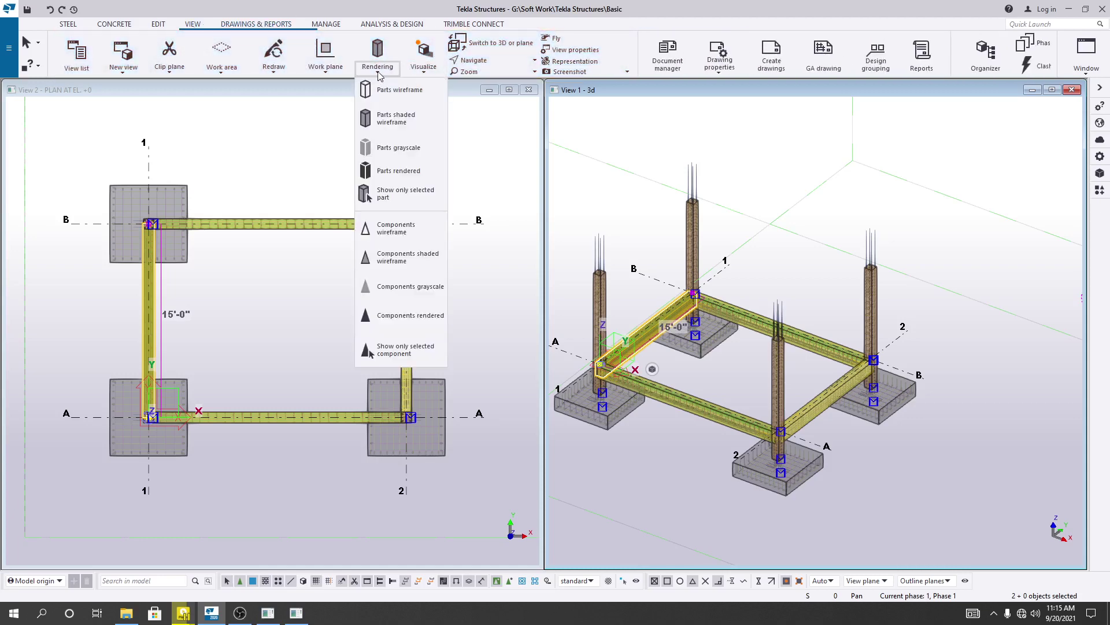
click(400, 172)
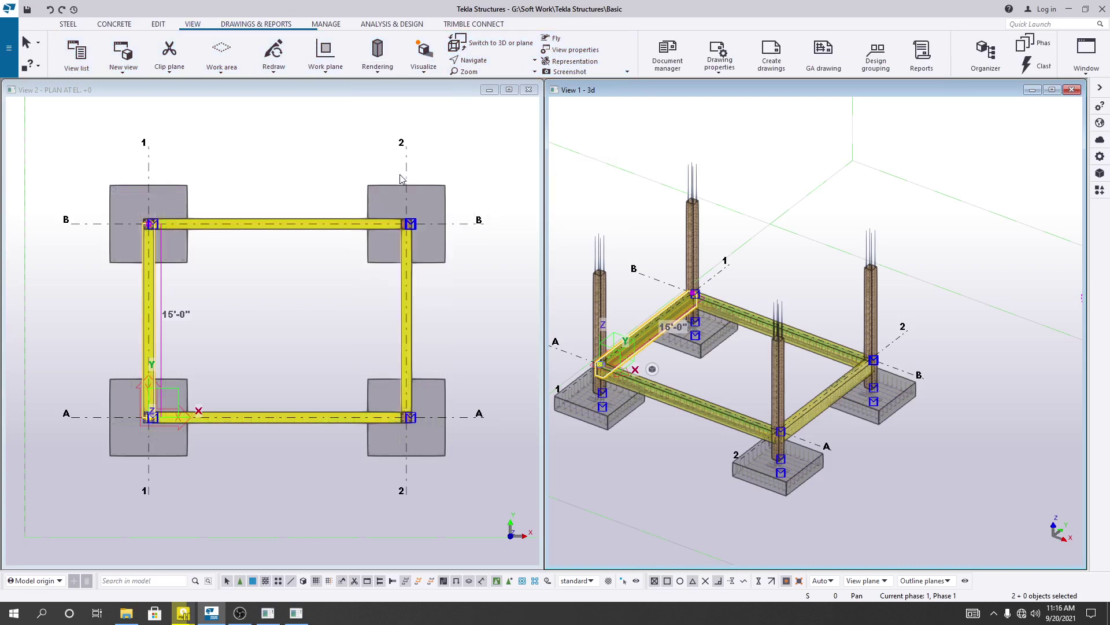
middle_drag(491, 330, 495, 330)
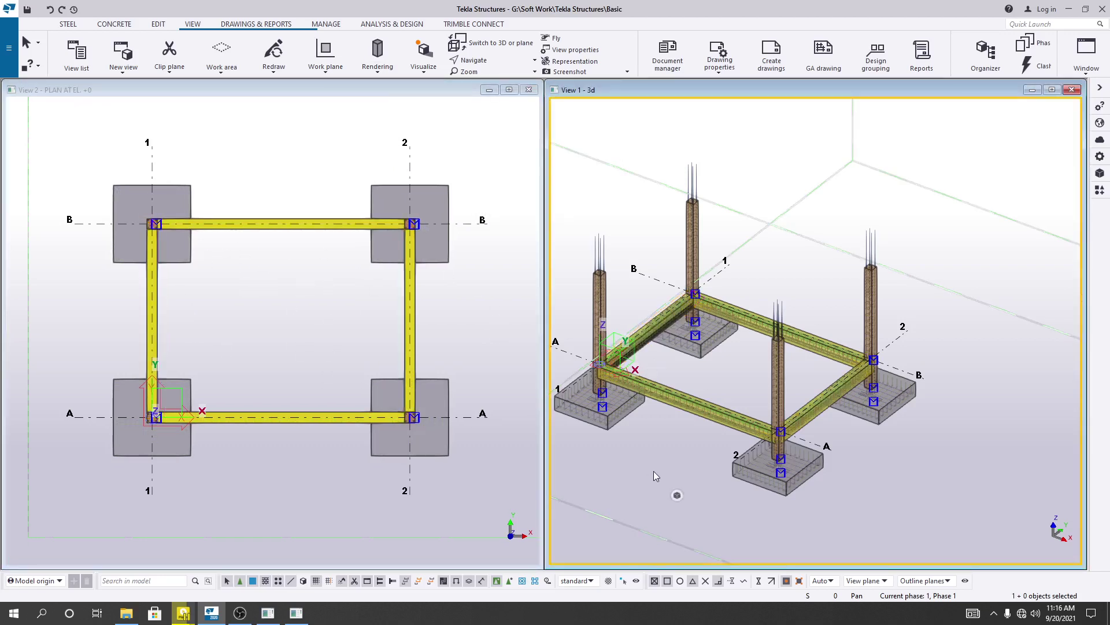
Set the 3d view to the Parts rendered display as well
middle_drag(652, 471, 688, 470)
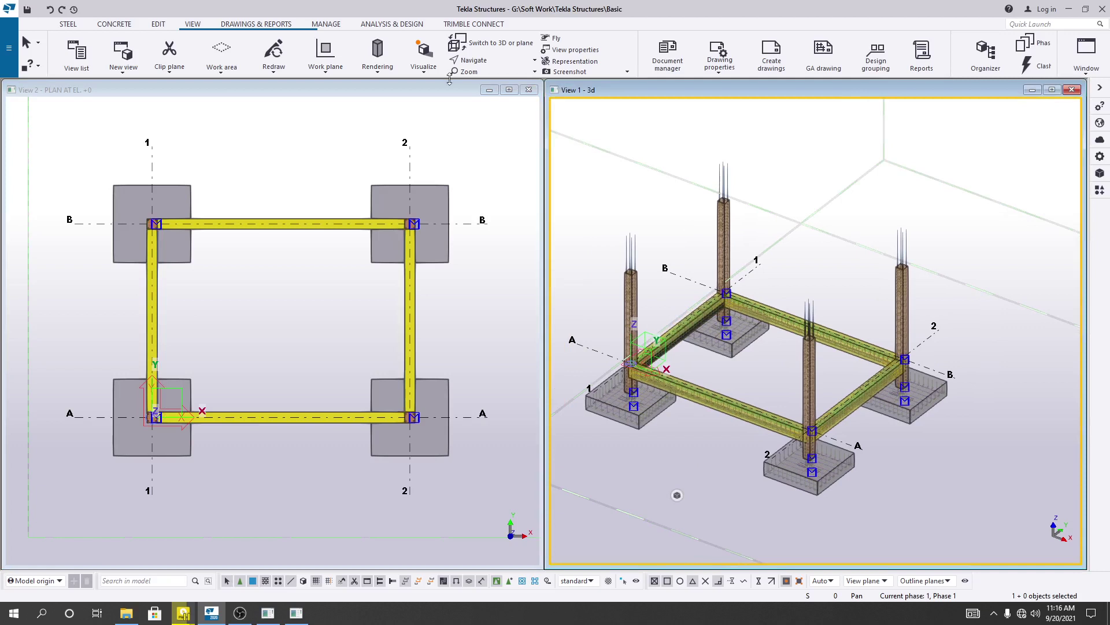
click(377, 57)
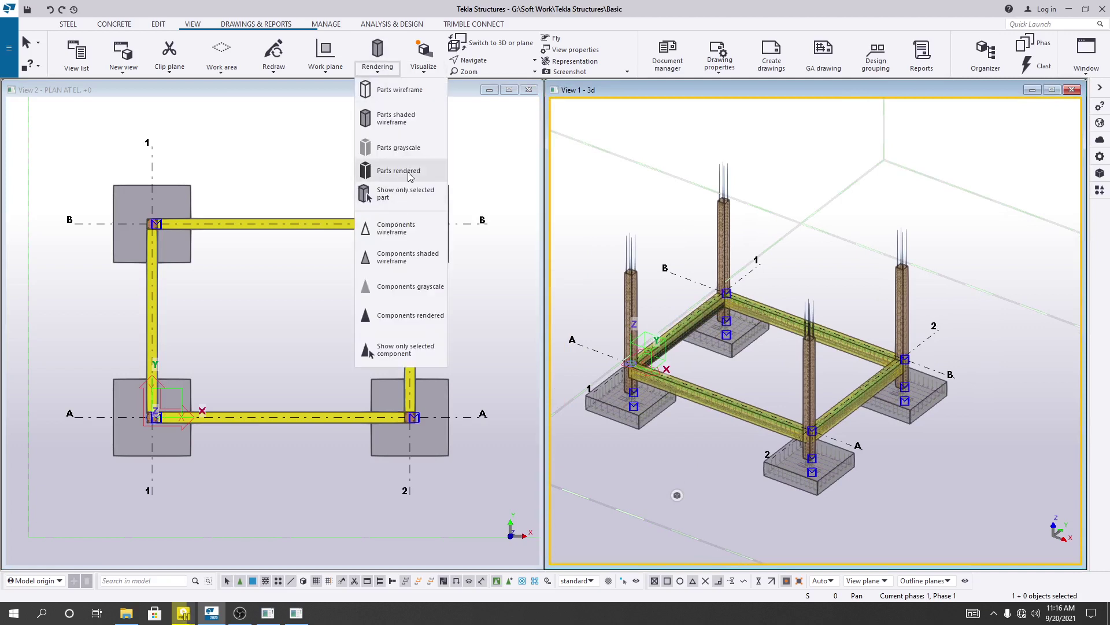
click(673, 462)
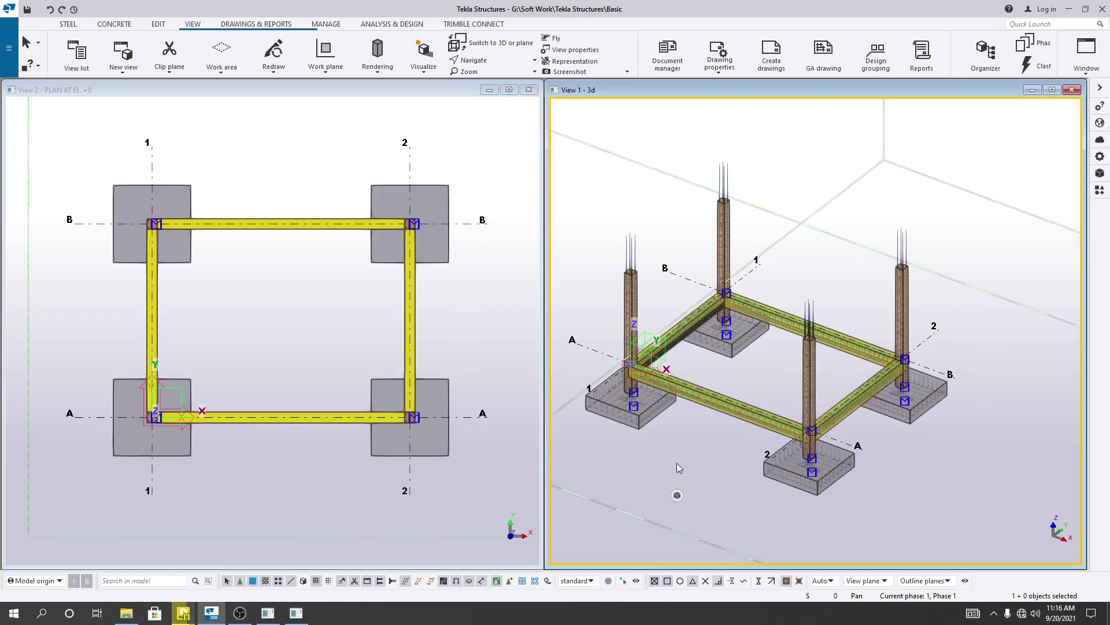
key(ctrl+4)
middle_drag(683, 457, 697, 456)
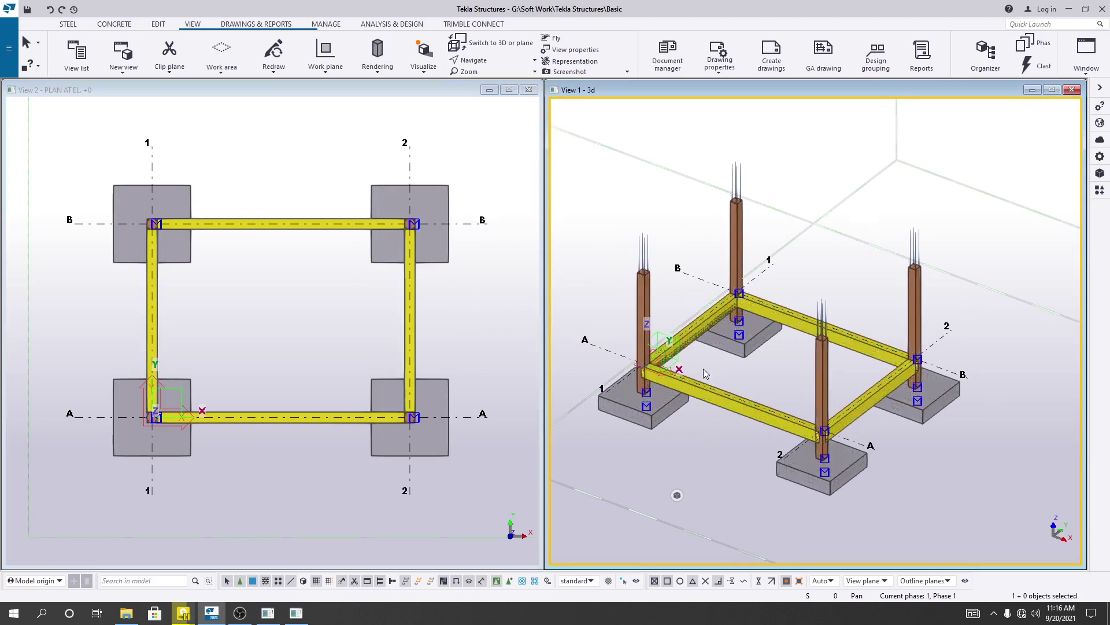
Select all four beams between the columns along grids 1, A, 2 and B in the 3d view
click(682, 339)
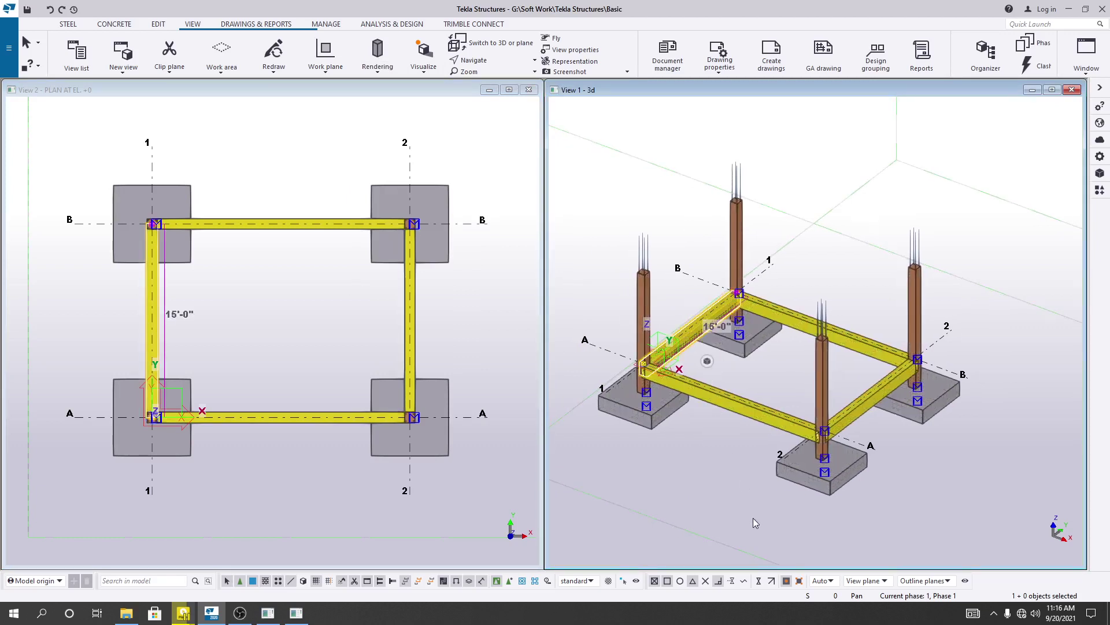
ctrl+click(754, 412)
ctrl+click(867, 396)
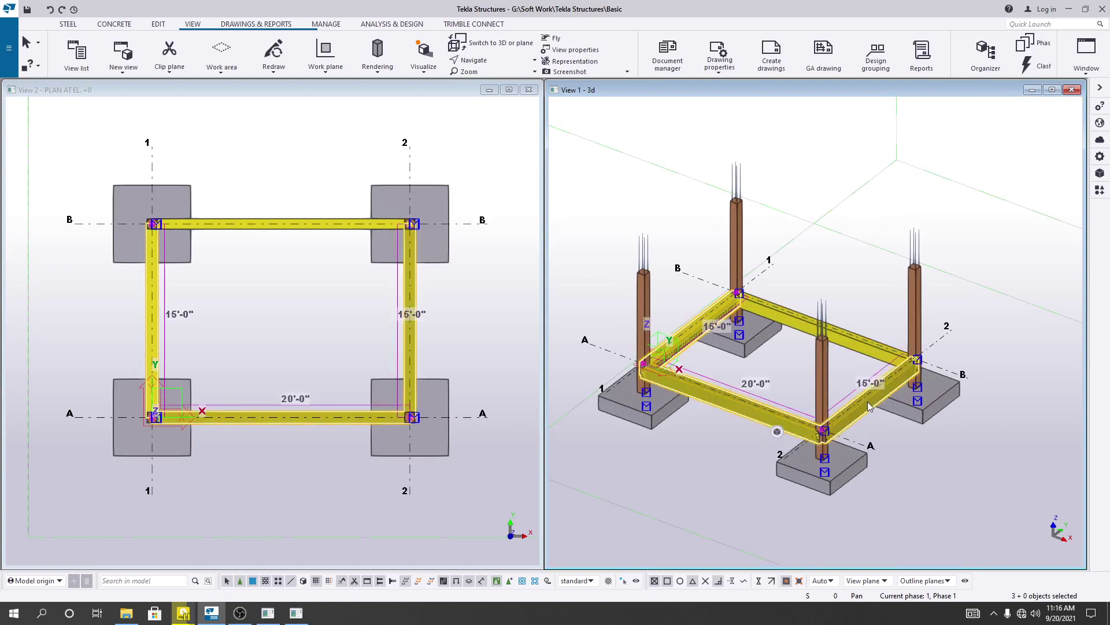
ctrl+click(850, 344)
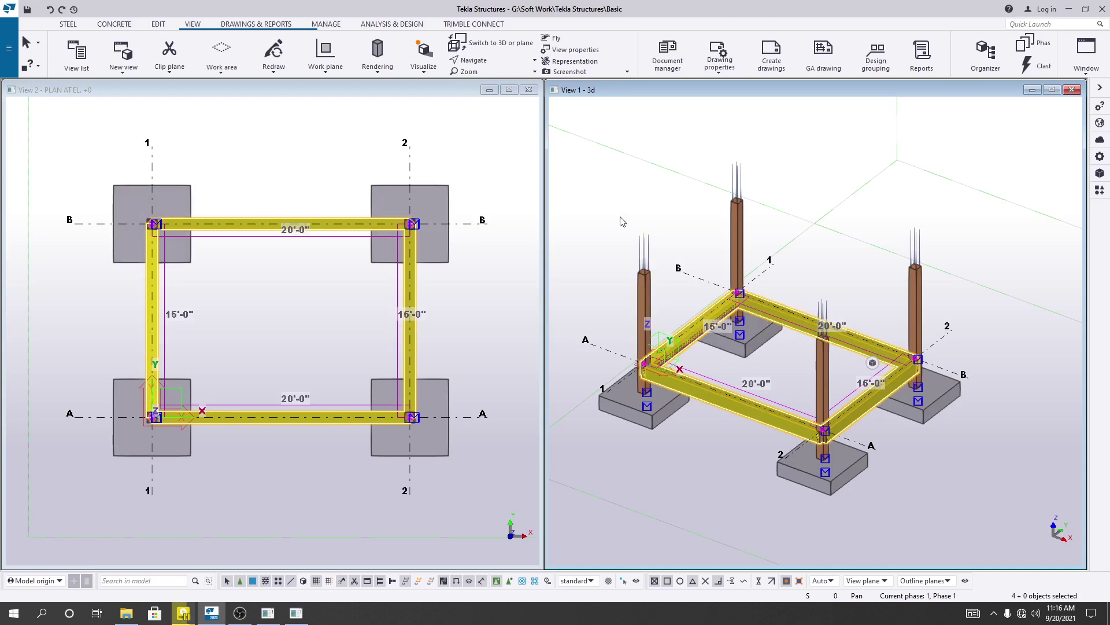
middle_drag(621, 221, 623, 214)
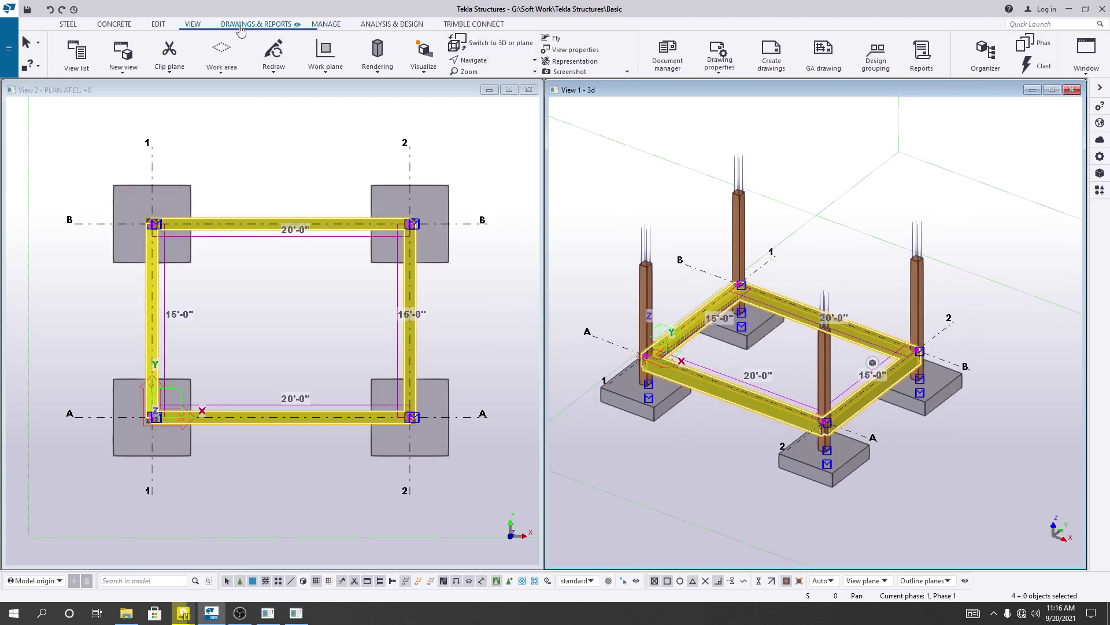
Set up a linear copy of the selected beams with dX 0", dY 0", dZ 10'-0" and one copy, and accept the values
click(159, 26)
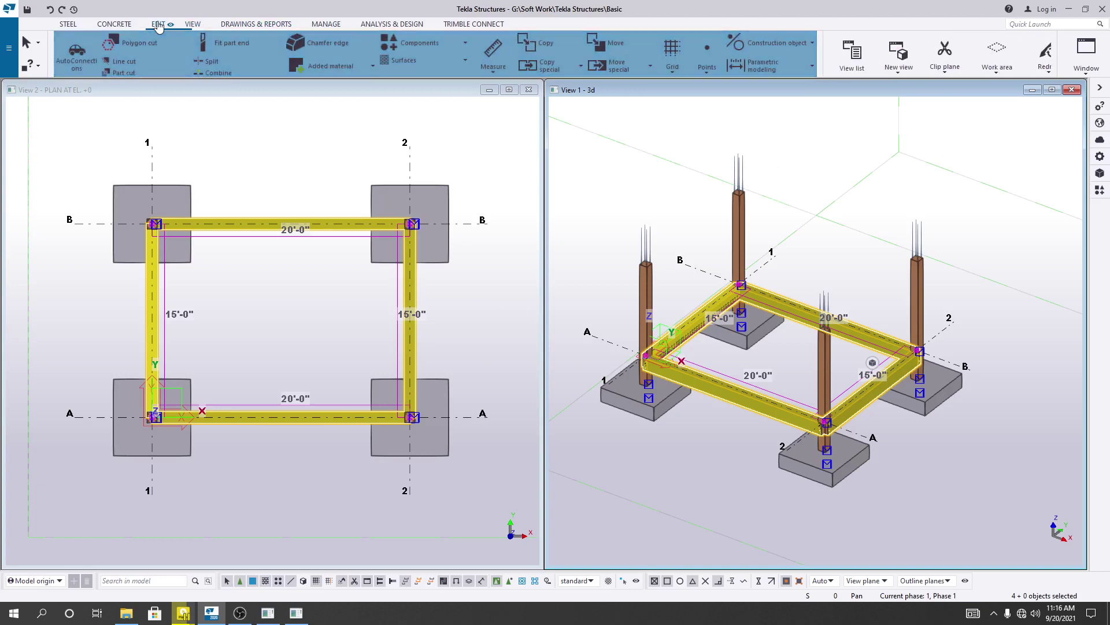
click(547, 65)
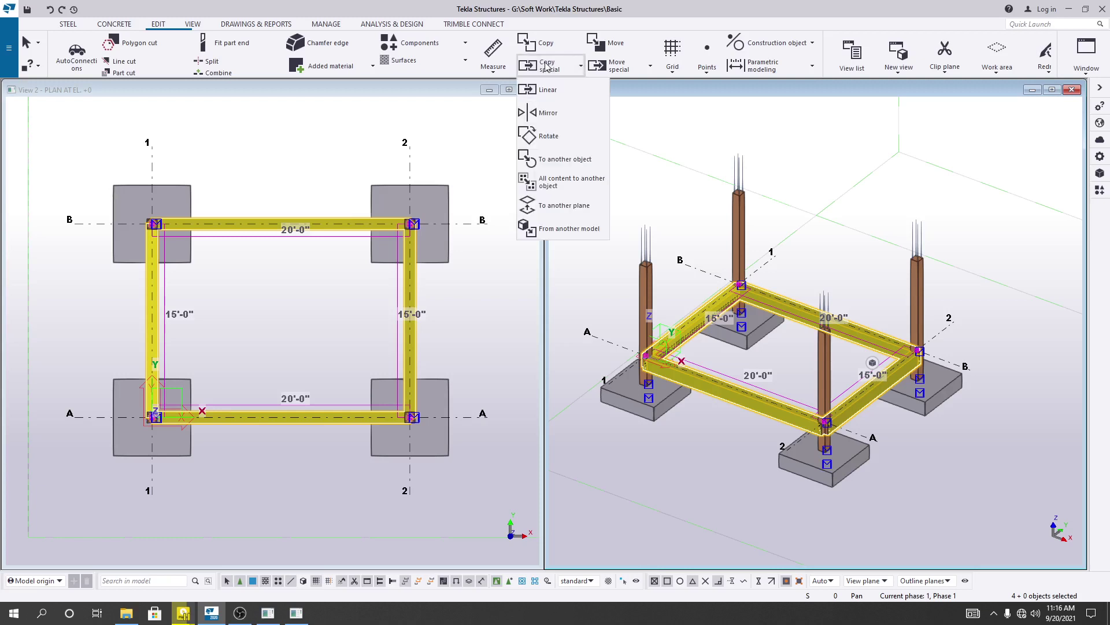
click(550, 96)
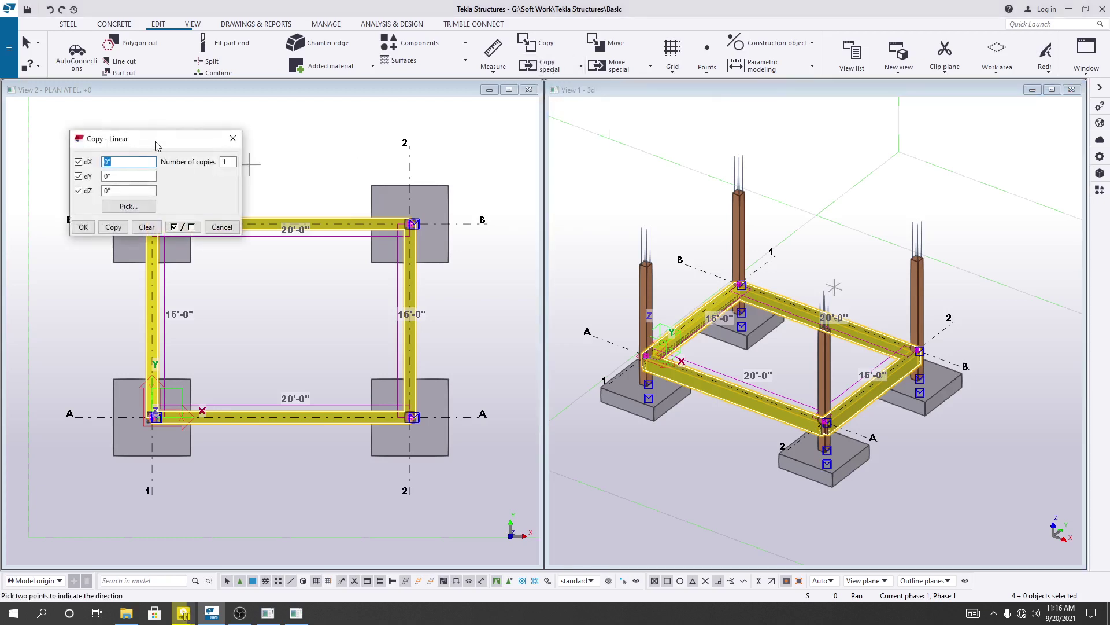
drag(156, 146, 200, 146)
click(155, 193)
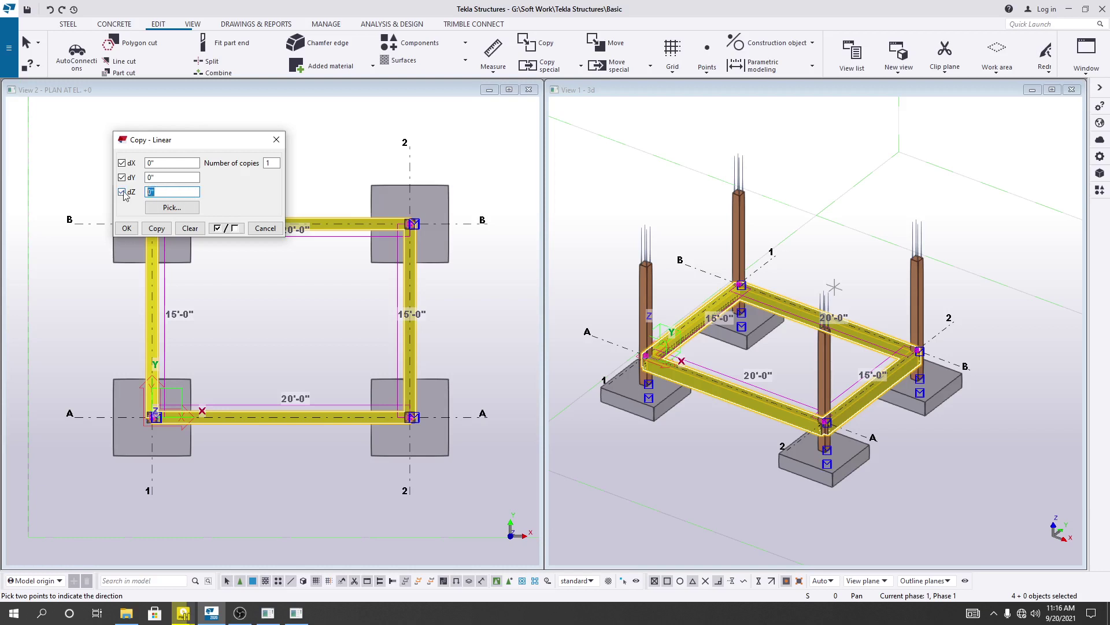
text(10'-)
click(157, 177)
click(127, 228)
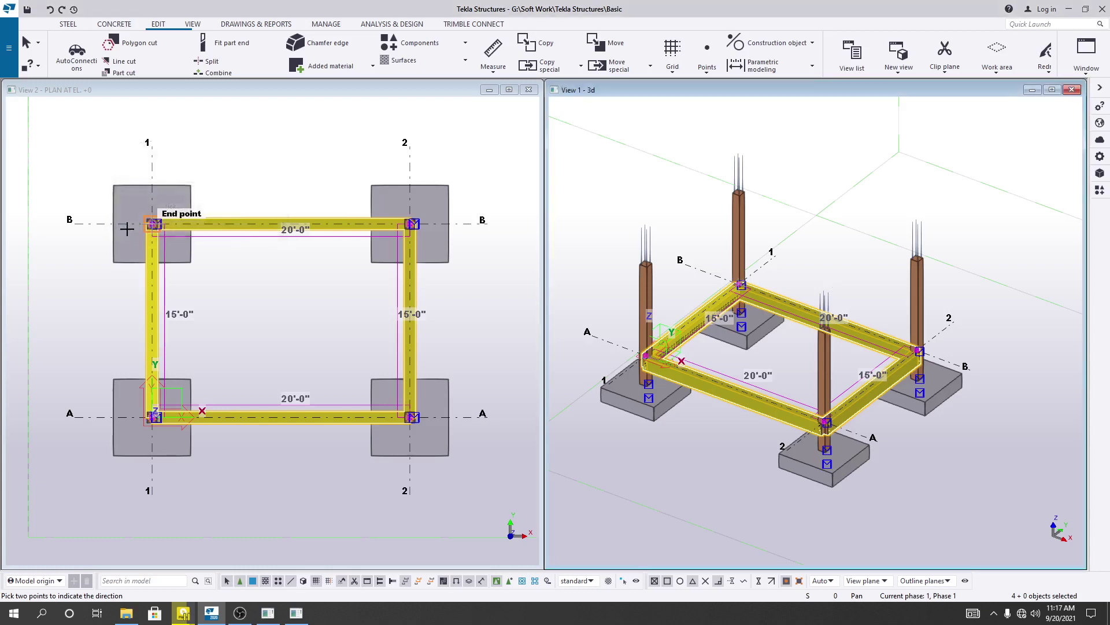
Try to define the beams' copy direction from grid intersection A-1 up to the top of its column, and leave the command
middle_drag(646, 412, 645, 419)
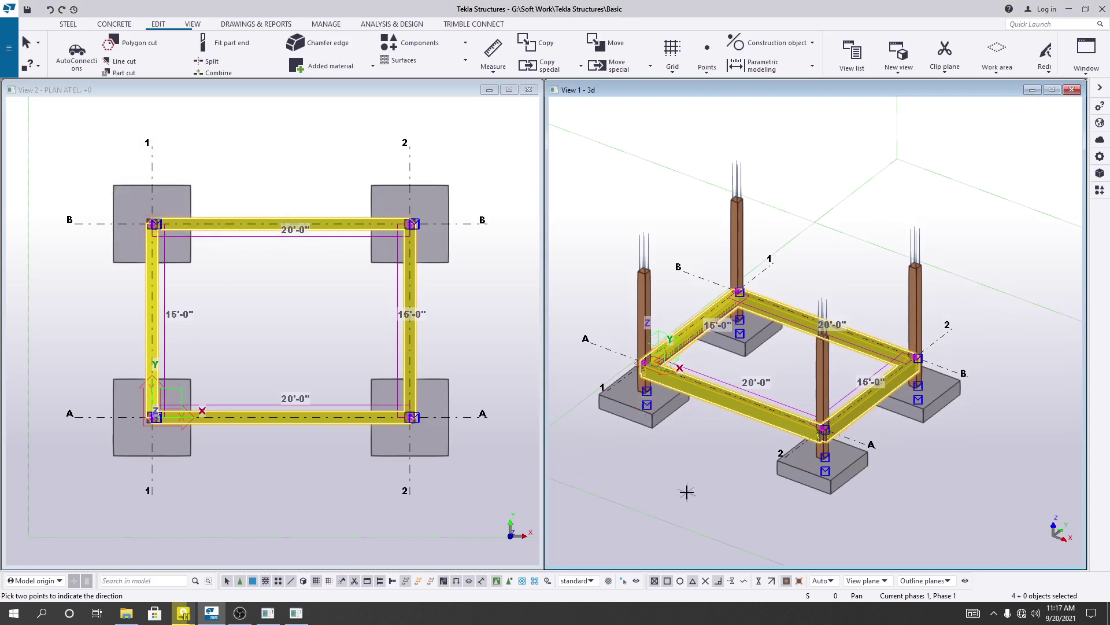
scroll(686, 489, up, 5)
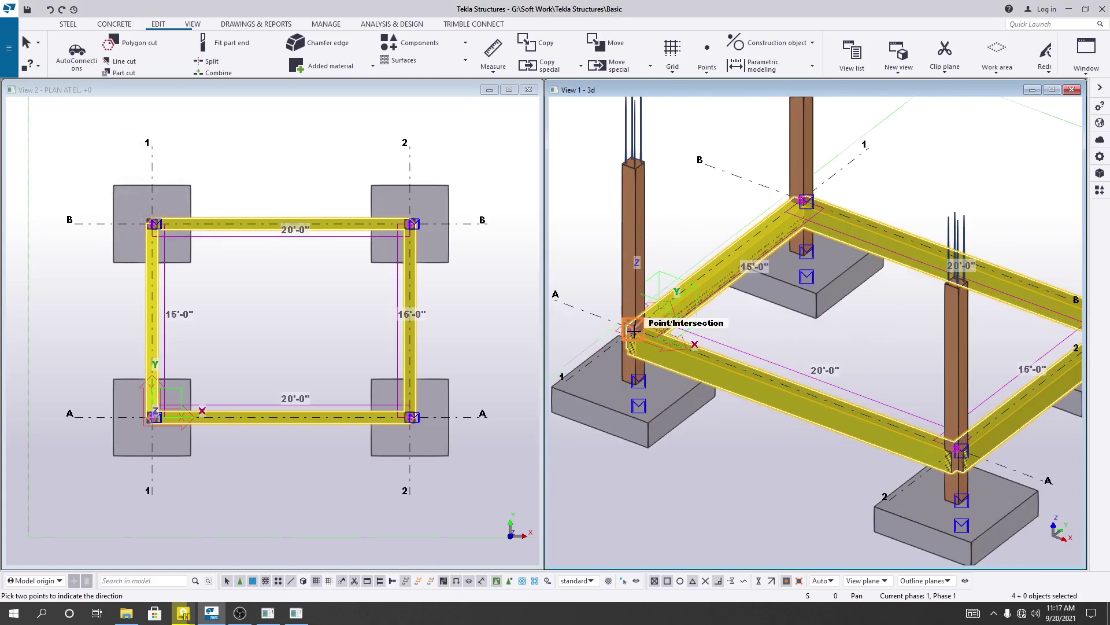
scroll(634, 330, up, 3)
click(633, 324)
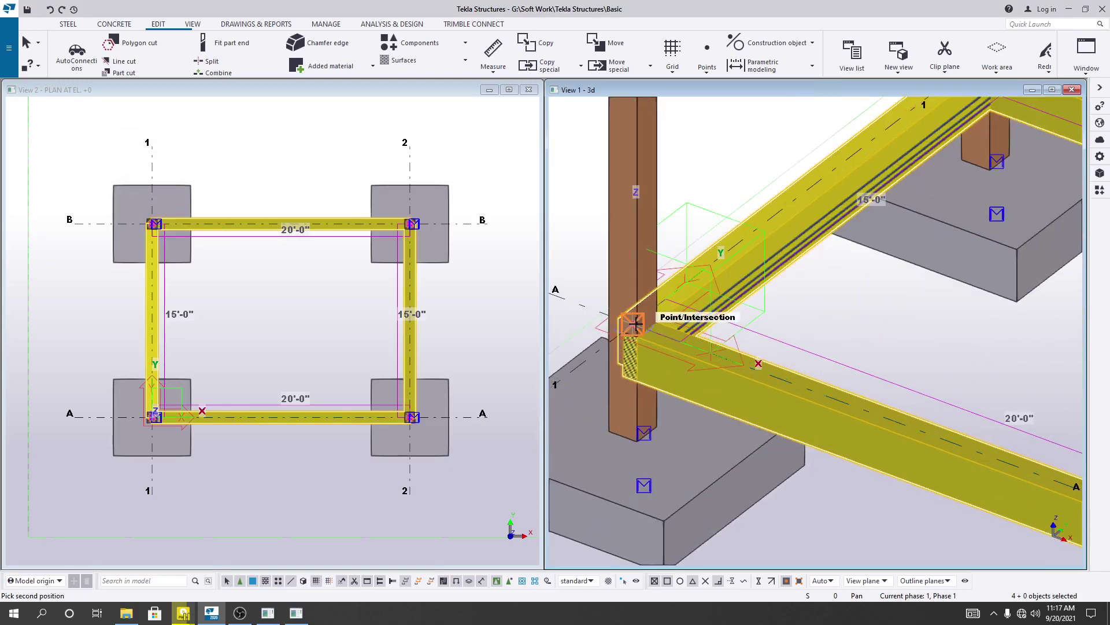
scroll(634, 323, down, 5)
scroll(634, 218, up, 3)
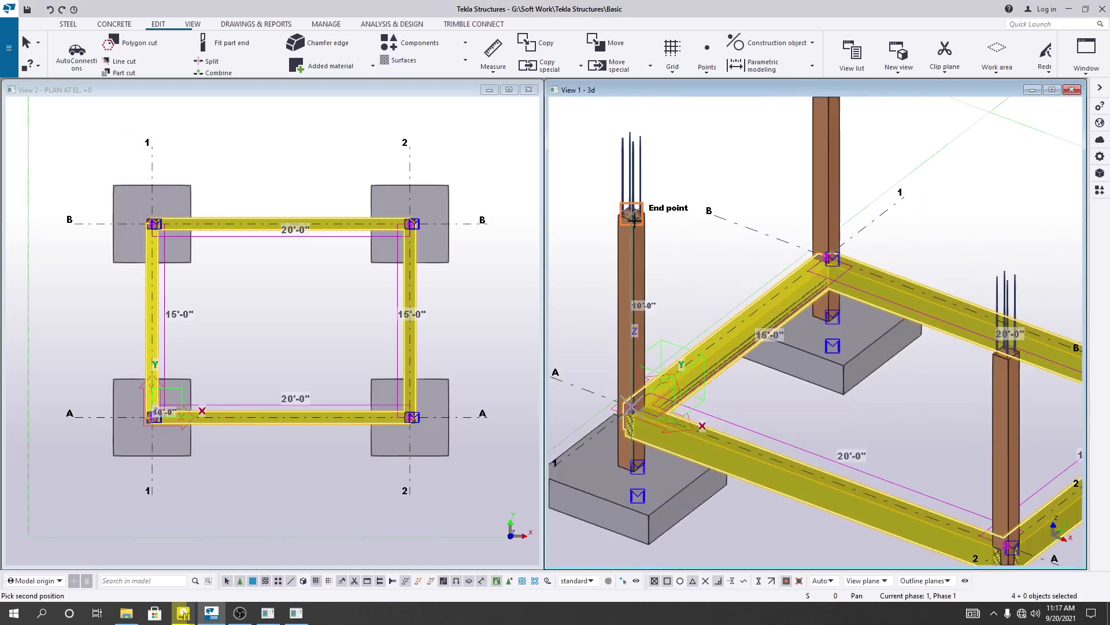
scroll(634, 218, up, 1)
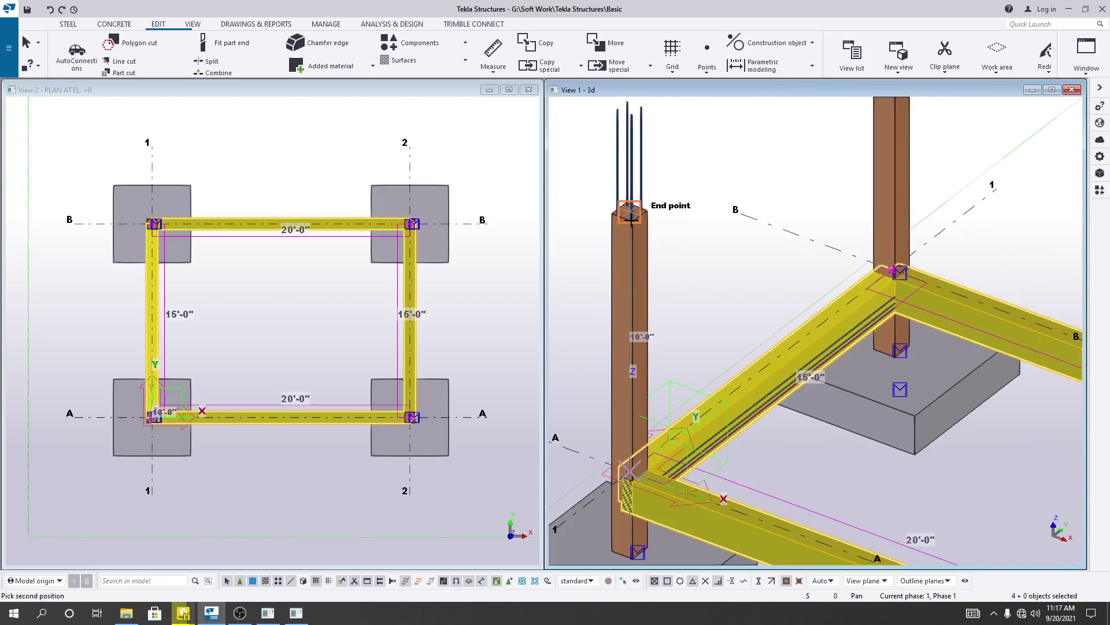
click(629, 213)
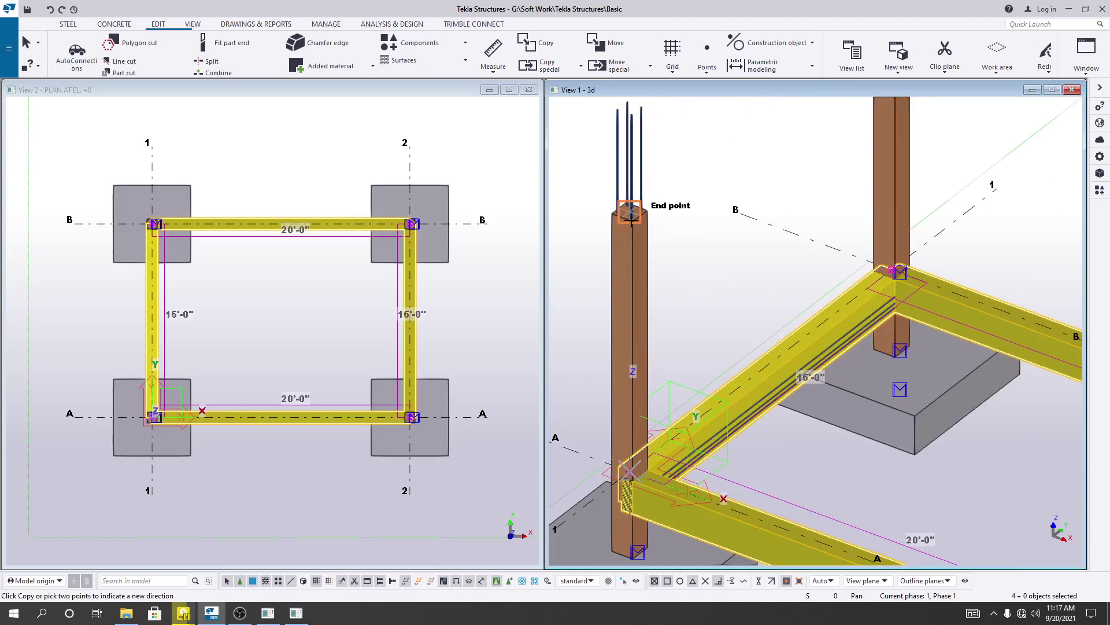
scroll(630, 213, down, 5)
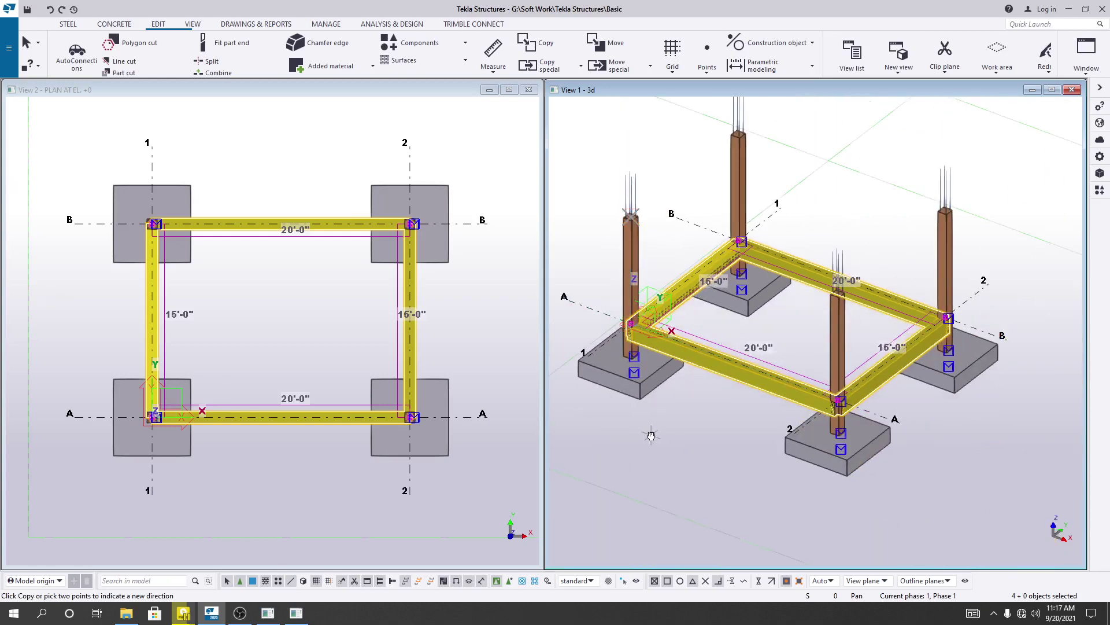
middle_drag(647, 437, 645, 446)
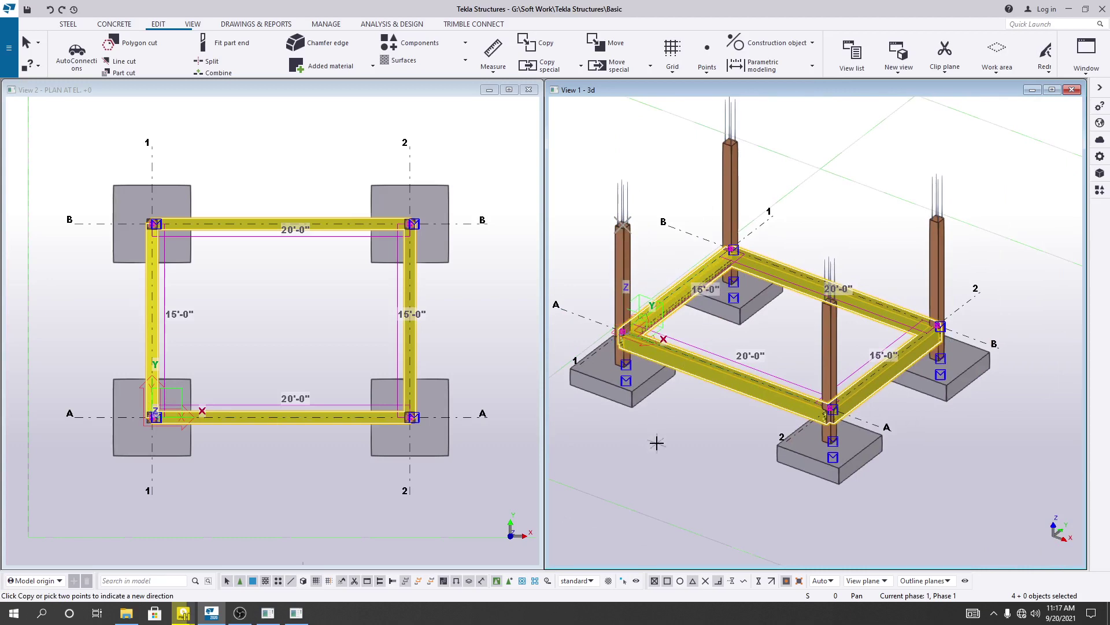
key(alt+F9)
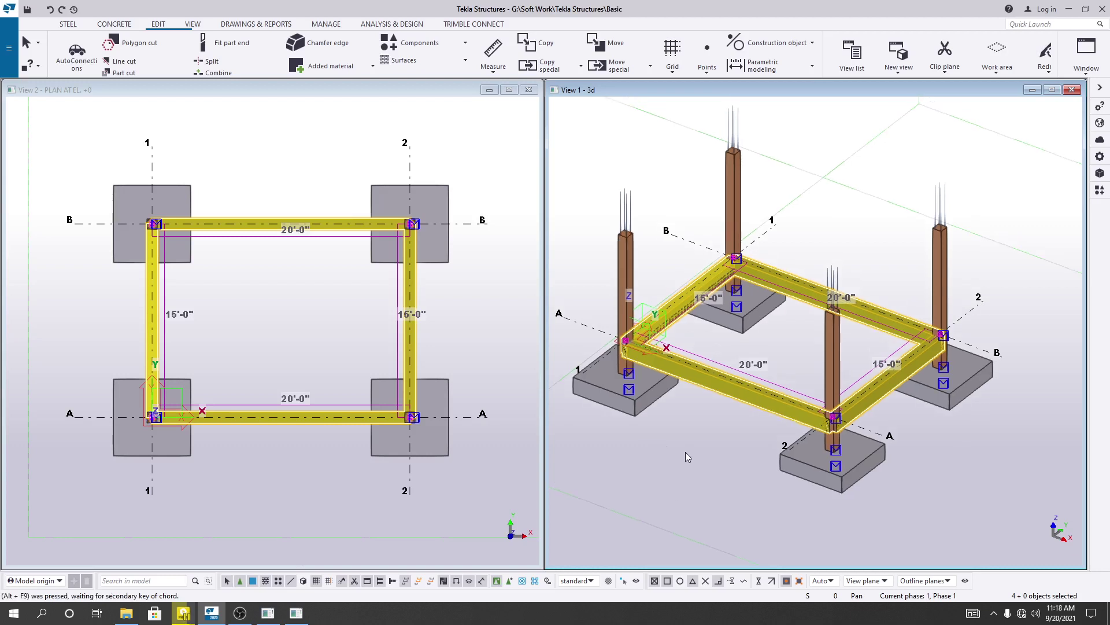
middle_drag(685, 453, 700, 472)
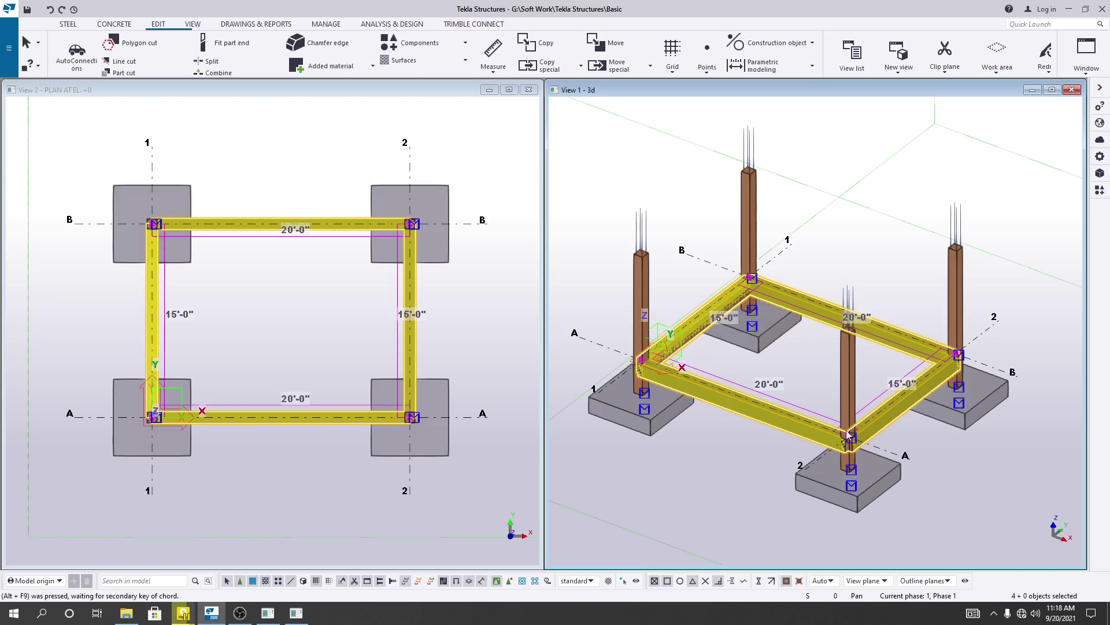
Create one linear copy of the four selected beams 10'-0" higher in Z, at the tops of the columns
click(157, 25)
click(547, 65)
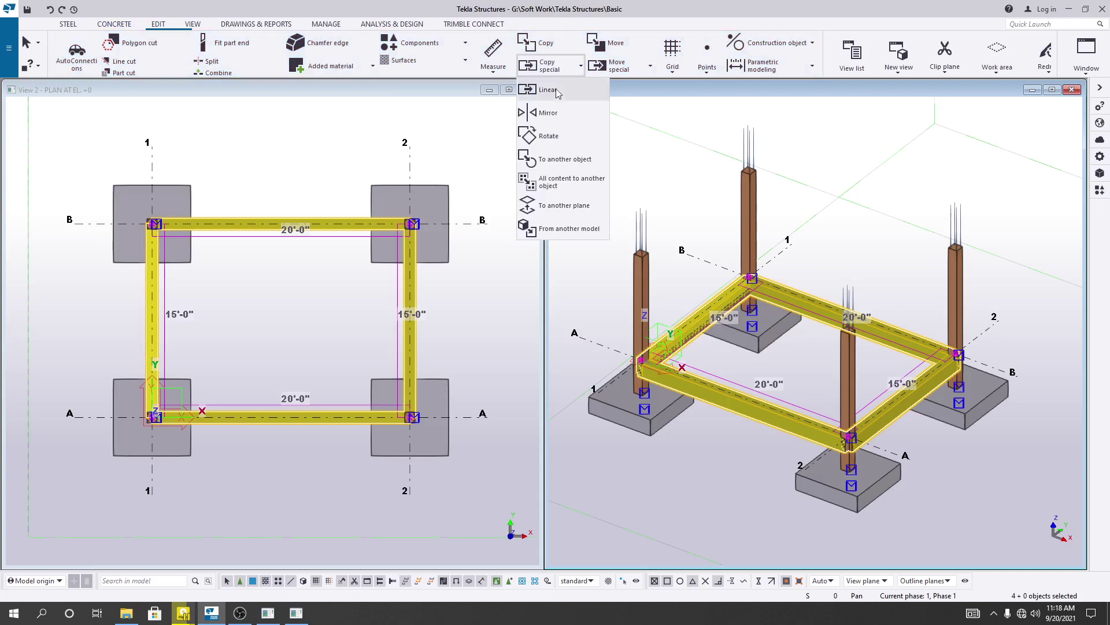
click(548, 93)
click(180, 191)
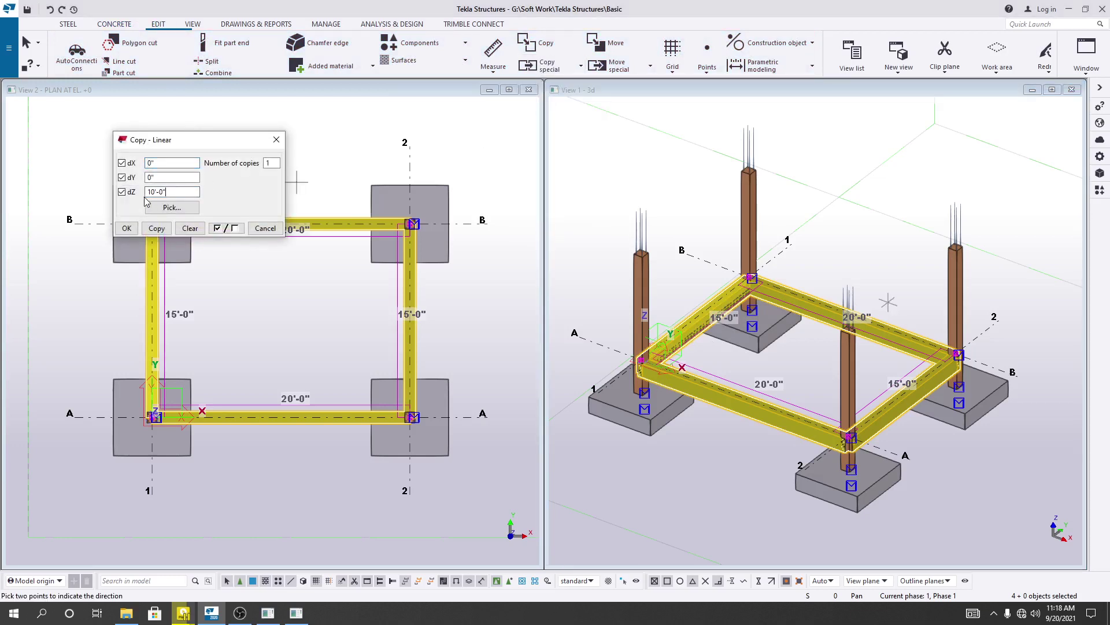
click(155, 227)
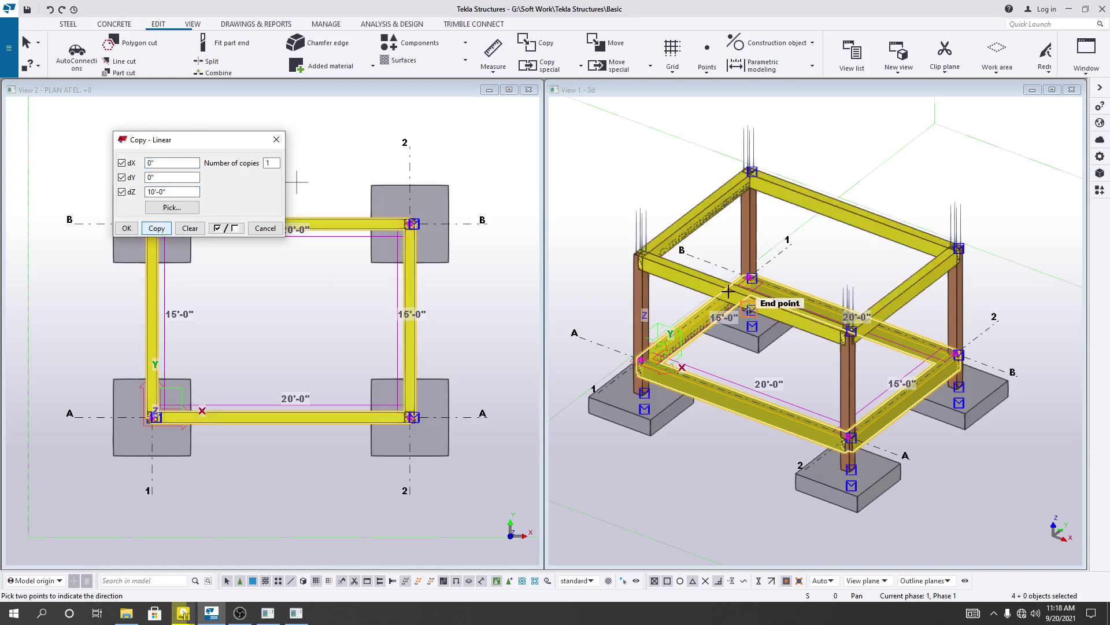
scroll(746, 292, up, 5)
scroll(600, 186, down, 6)
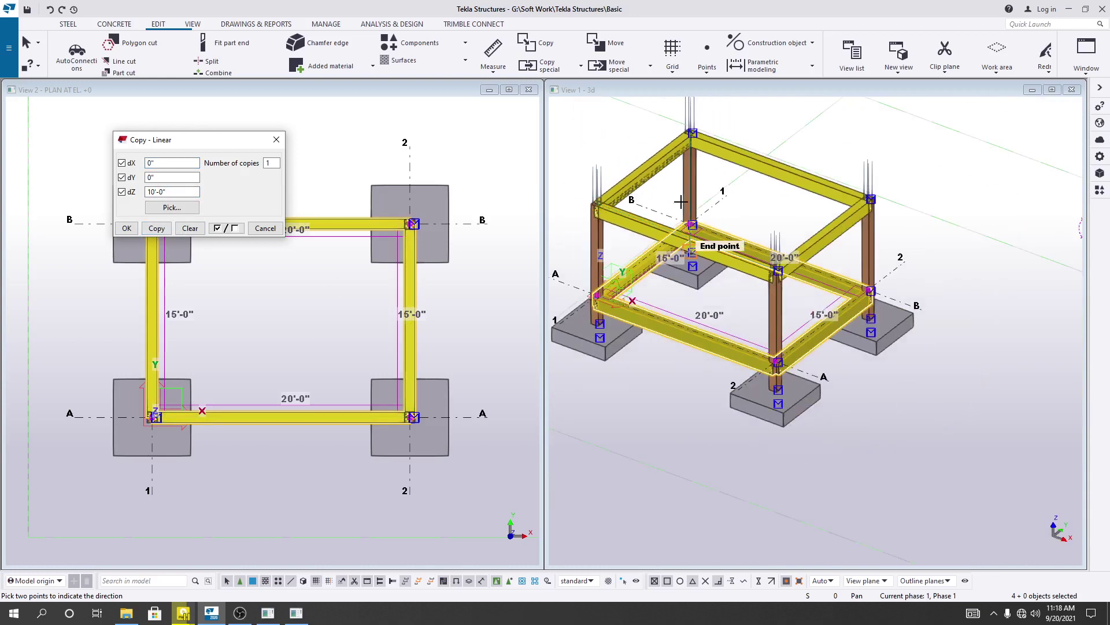
middle_drag(662, 433, 675, 444)
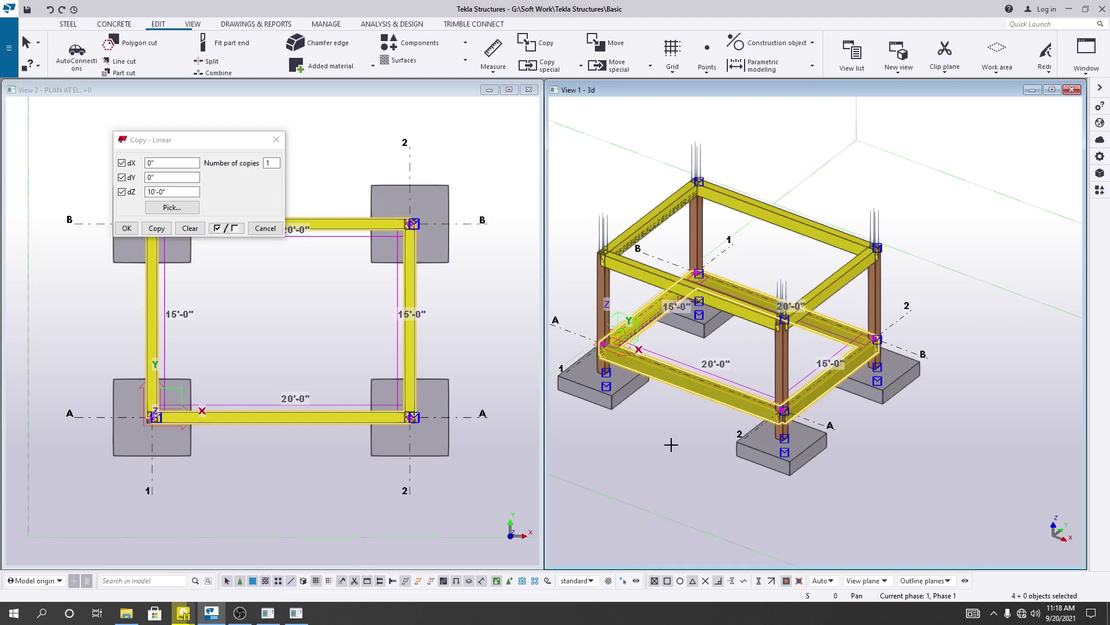
Close the linear copy settings and deselect the beams
click(280, 144)
middle_drag(636, 418, 684, 463)
click(668, 449)
middle_drag(685, 505, 660, 541)
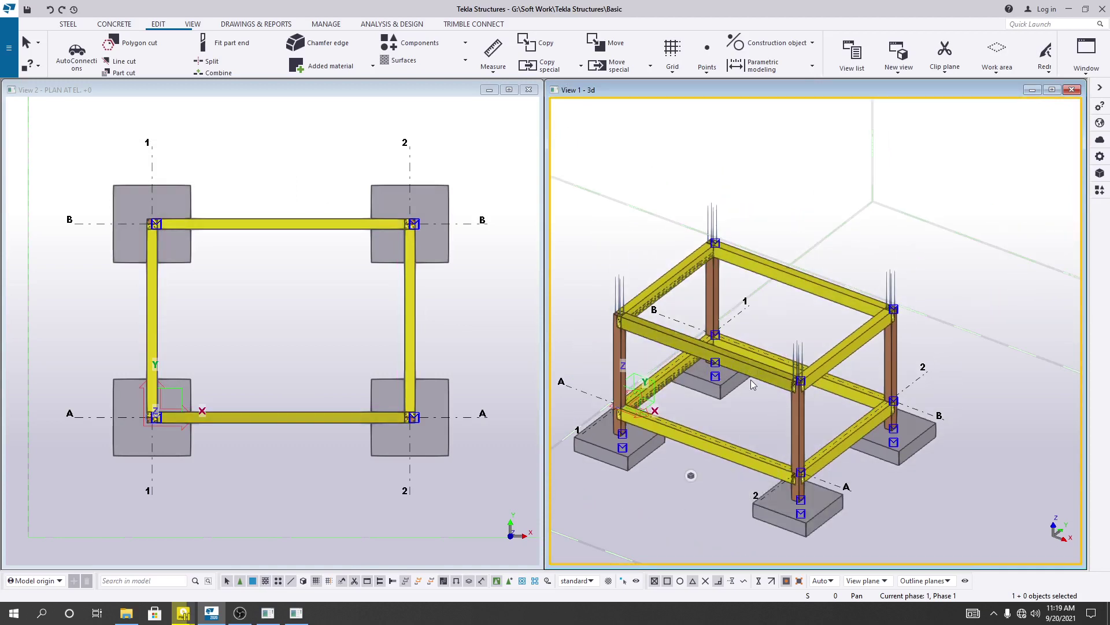
Check the properties of the upper beam along grid B, deselect it, and examine the frame with its copied upper beams in 3d
double_click(807, 283)
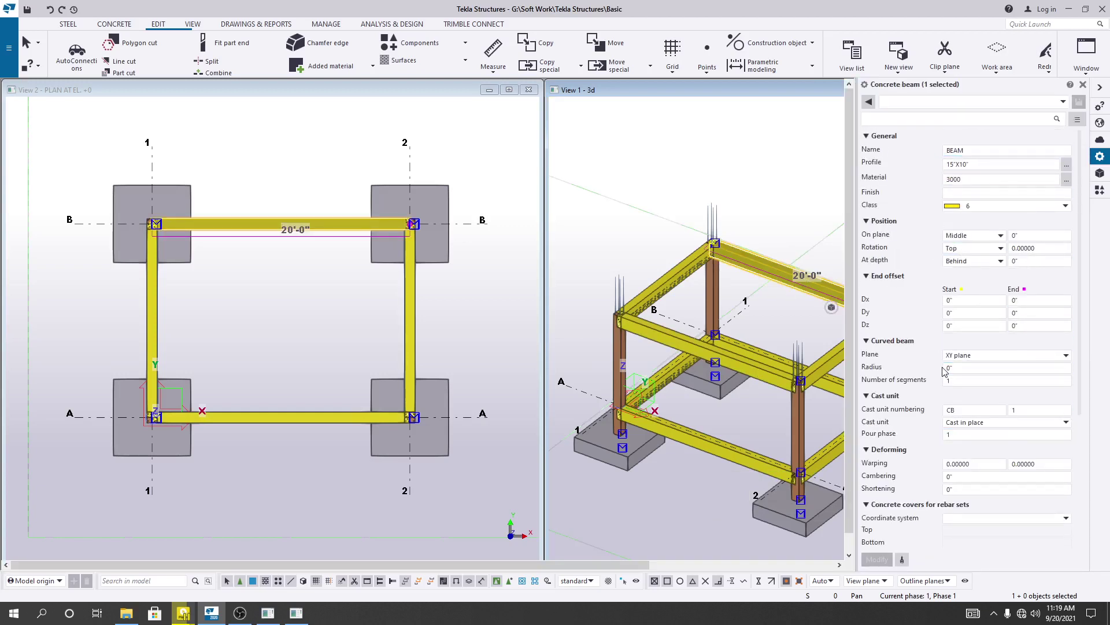
click(769, 208)
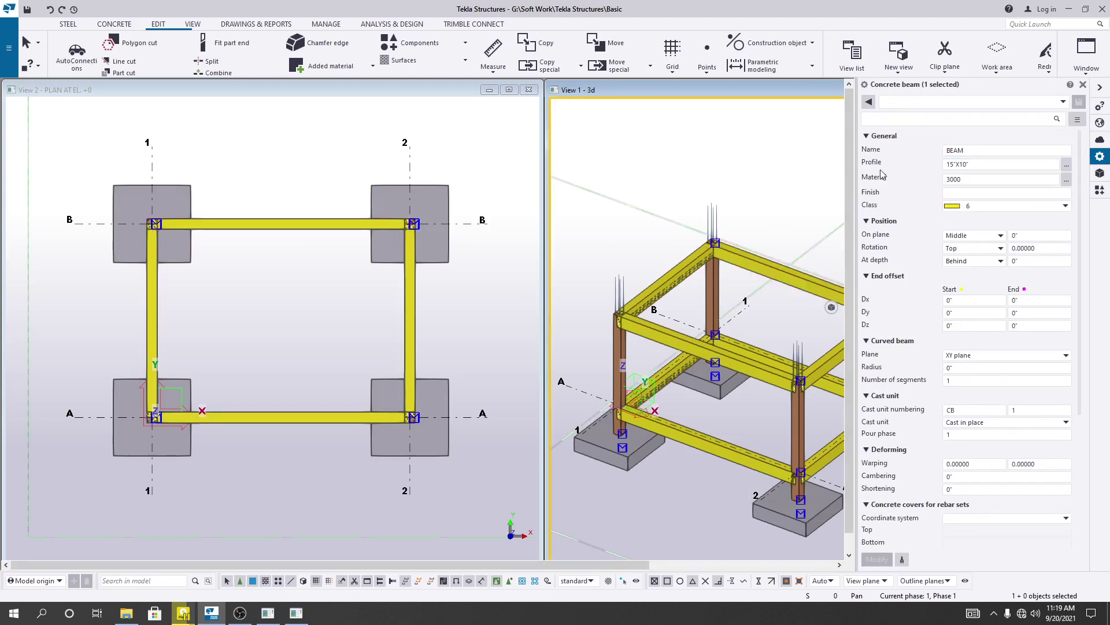
middle_drag(853, 224, 844, 220)
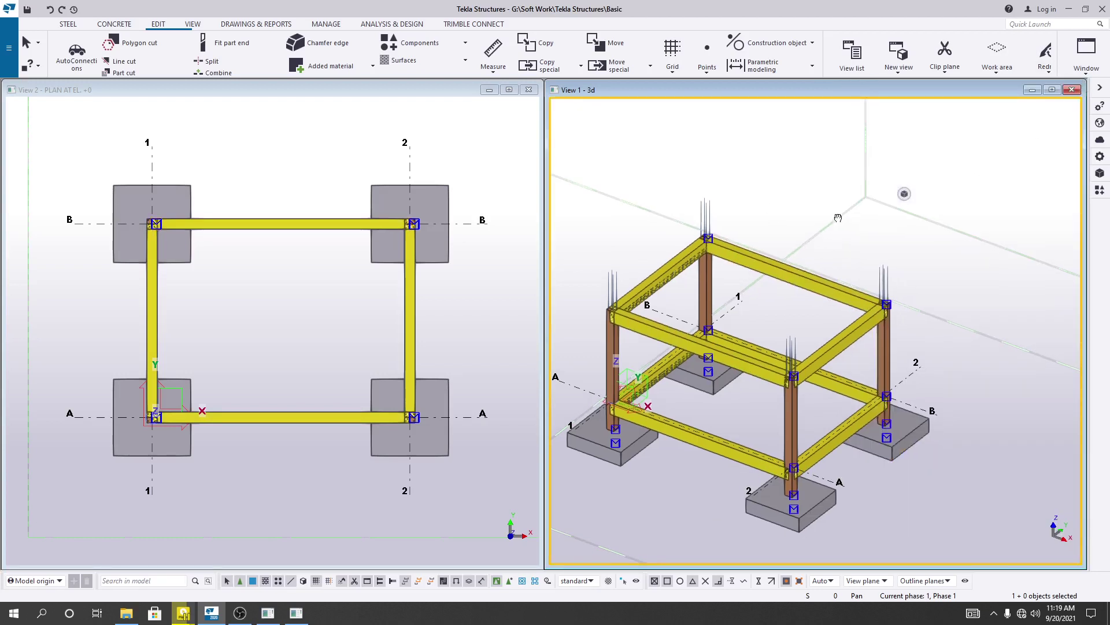
scroll(812, 269, up, 3)
scroll(743, 303, down, 2)
middle_drag(744, 301, 797, 251)
scroll(798, 255, up, 2)
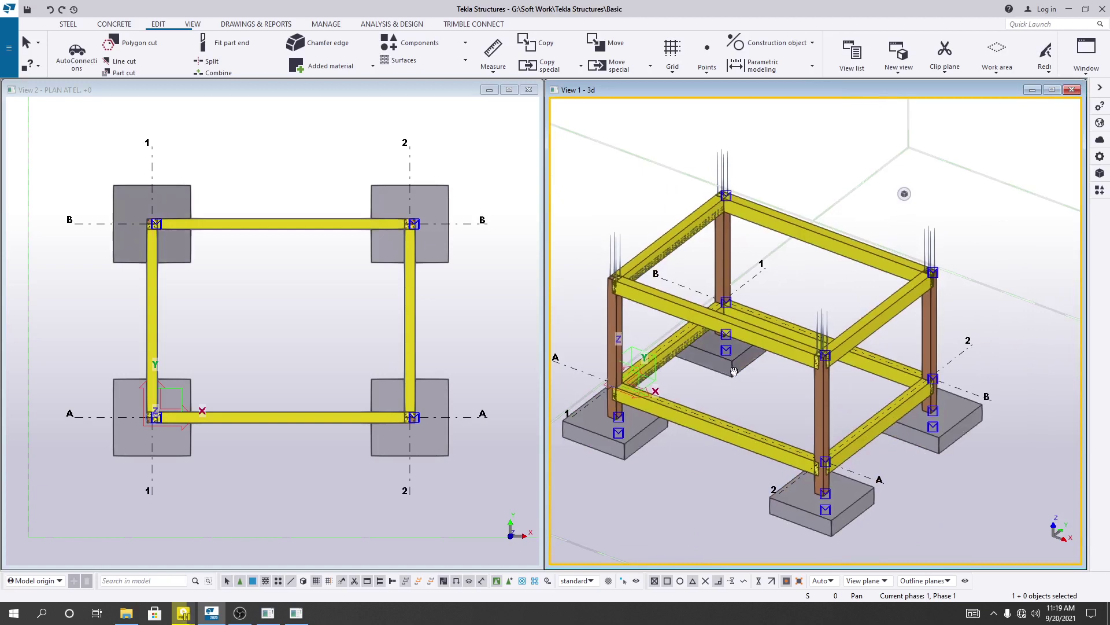
scroll(769, 208, up, 1)
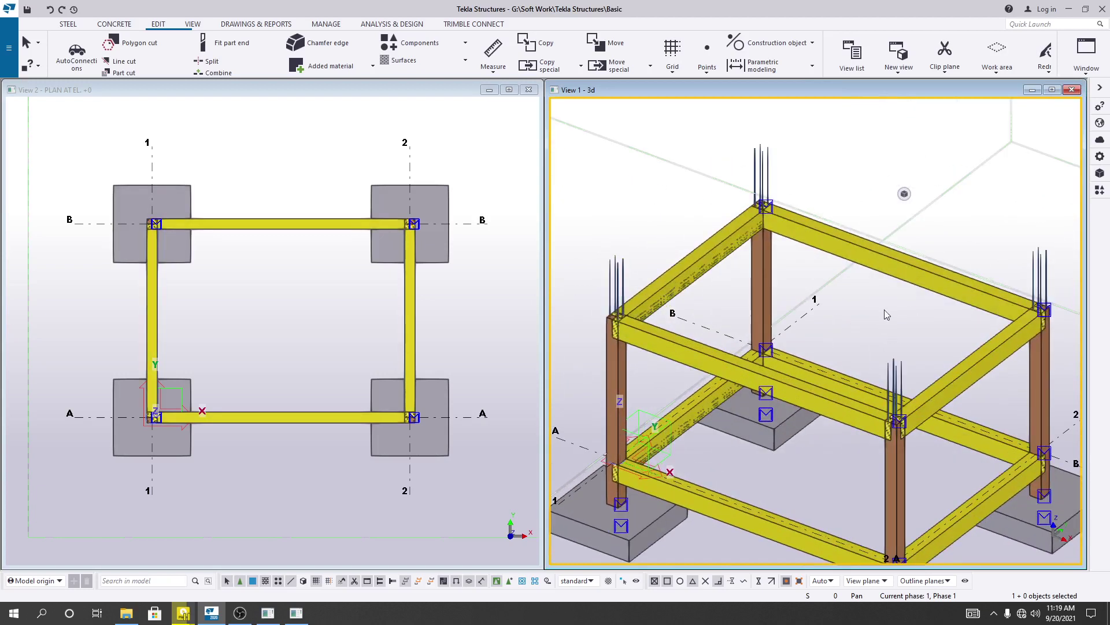
middle_drag(883, 308, 863, 294)
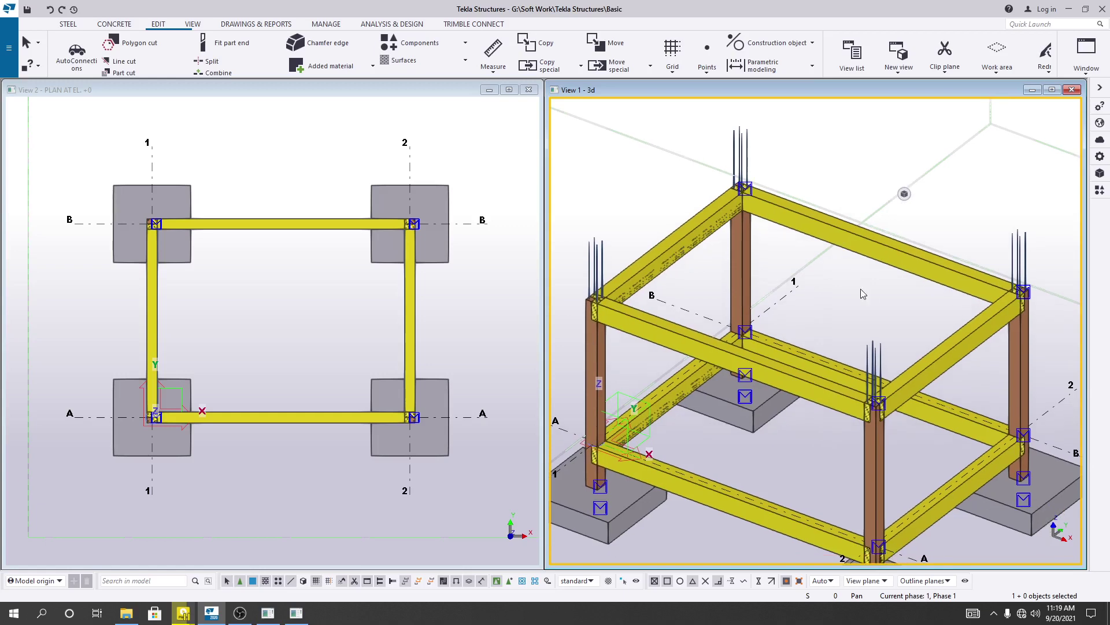
scroll(861, 294, down, 2)
middle_drag(862, 294, 802, 315)
scroll(808, 321, up, 1)
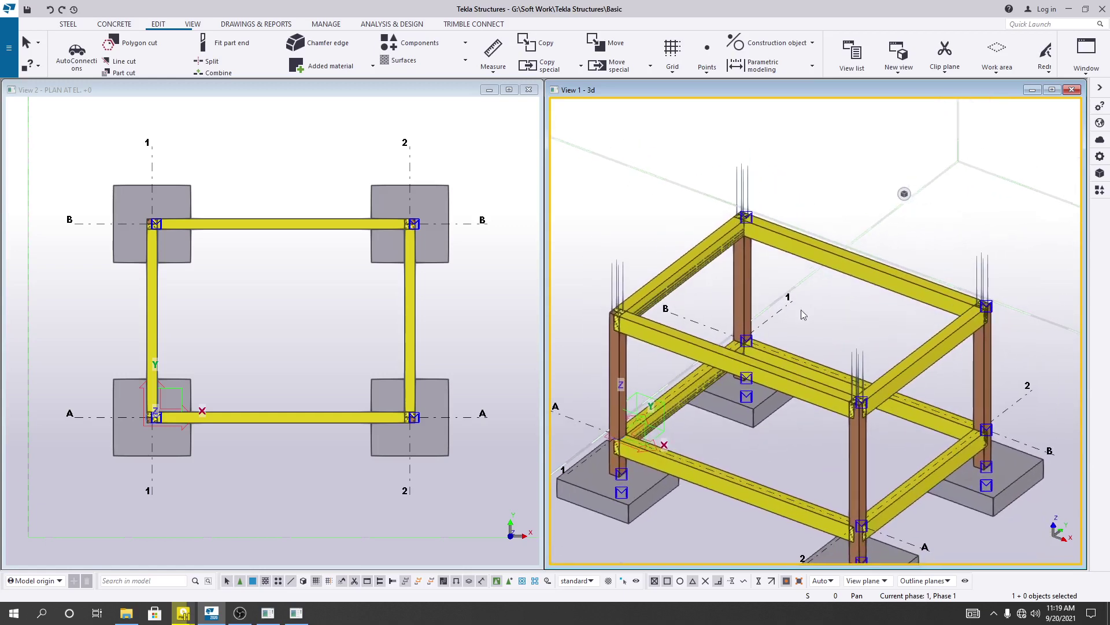
Replace the visible PLAN AT EL. +0 view with PLAN AT EL. +10, keeping the 3d view open
click(248, 331)
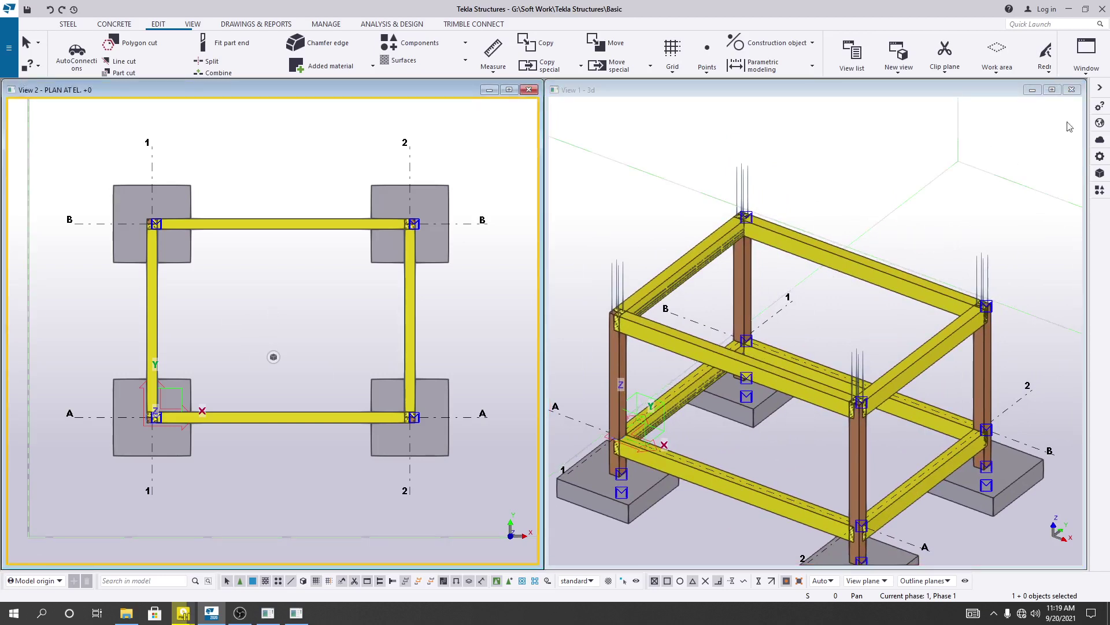
click(1086, 62)
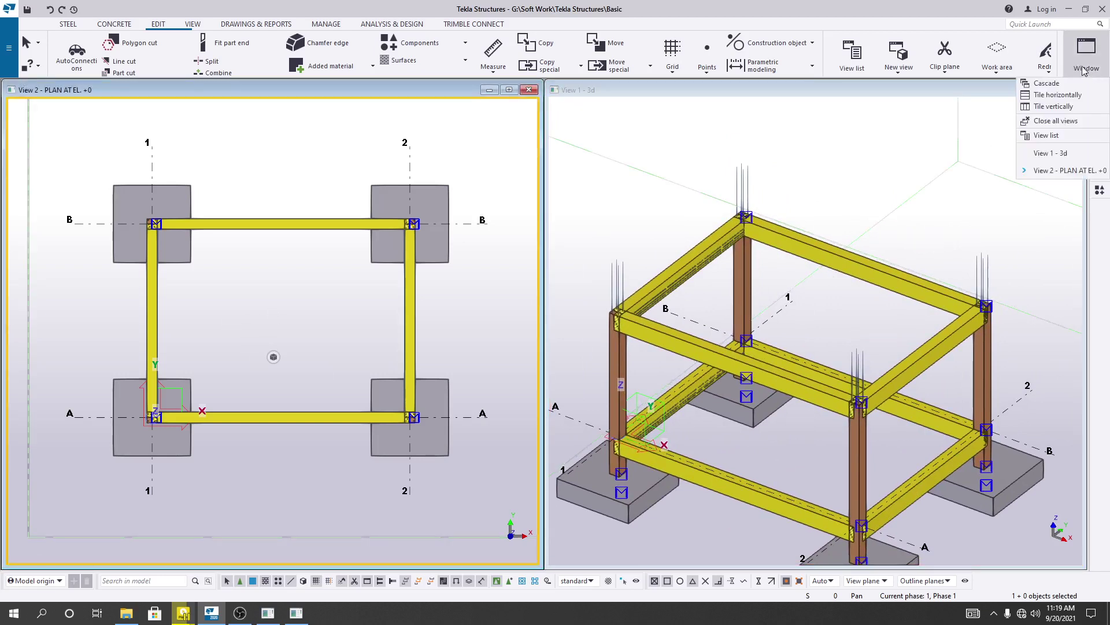
click(1049, 136)
click(292, 283)
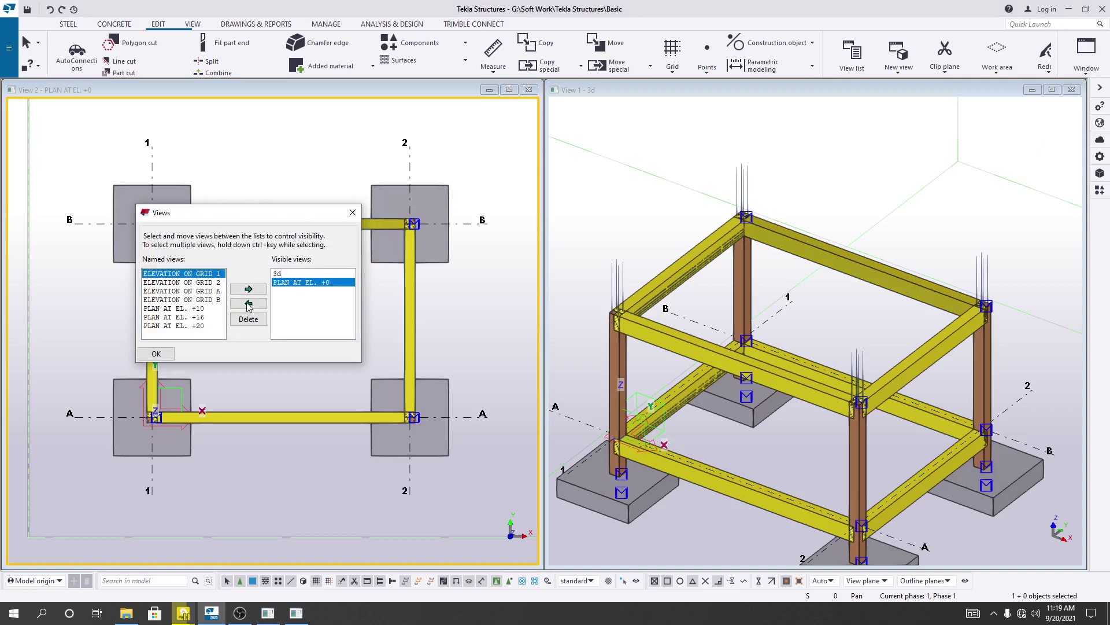
click(249, 304)
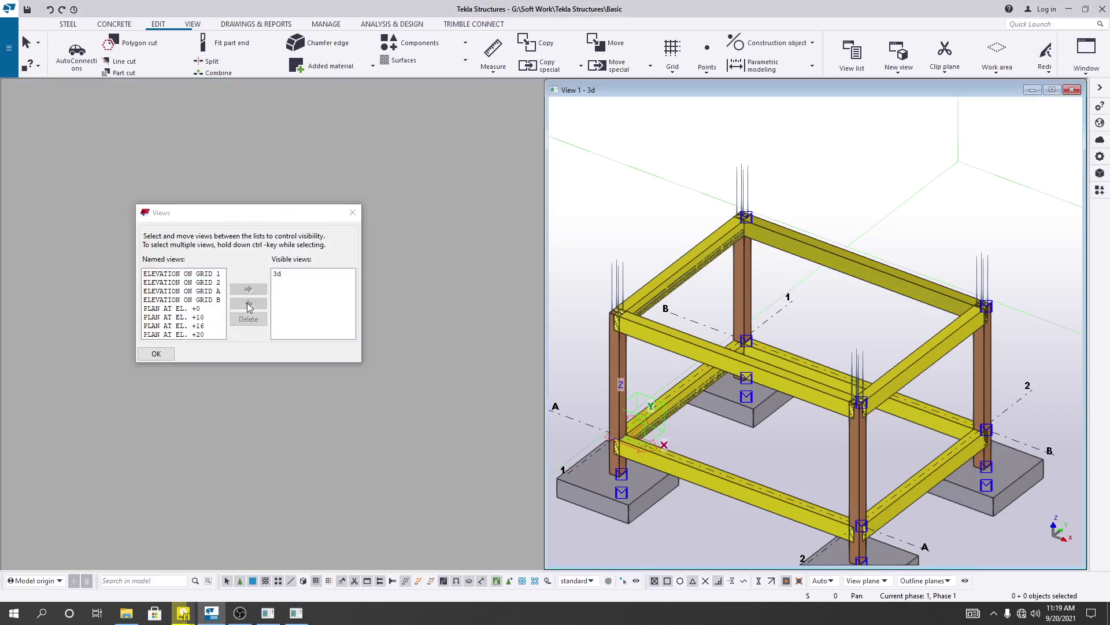
click(191, 317)
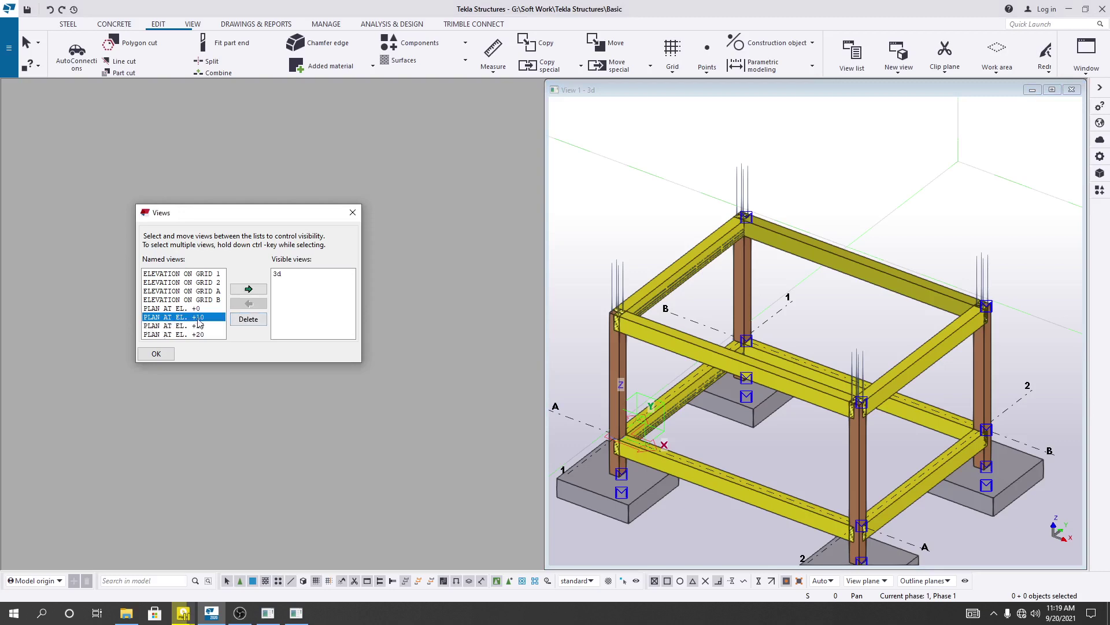
click(250, 291)
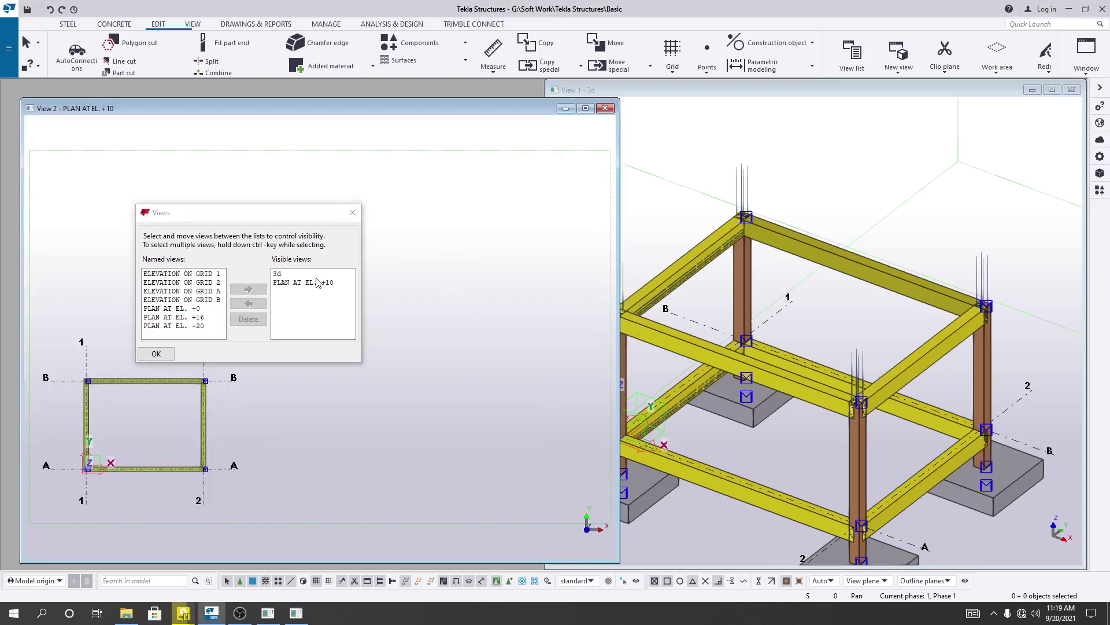
click(156, 354)
Tile the PLAN AT EL. +10 and 3d views vertically, with the complete beam layout framed in the plan
middle_drag(193, 341, 365, 211)
scroll(317, 285, up, 6)
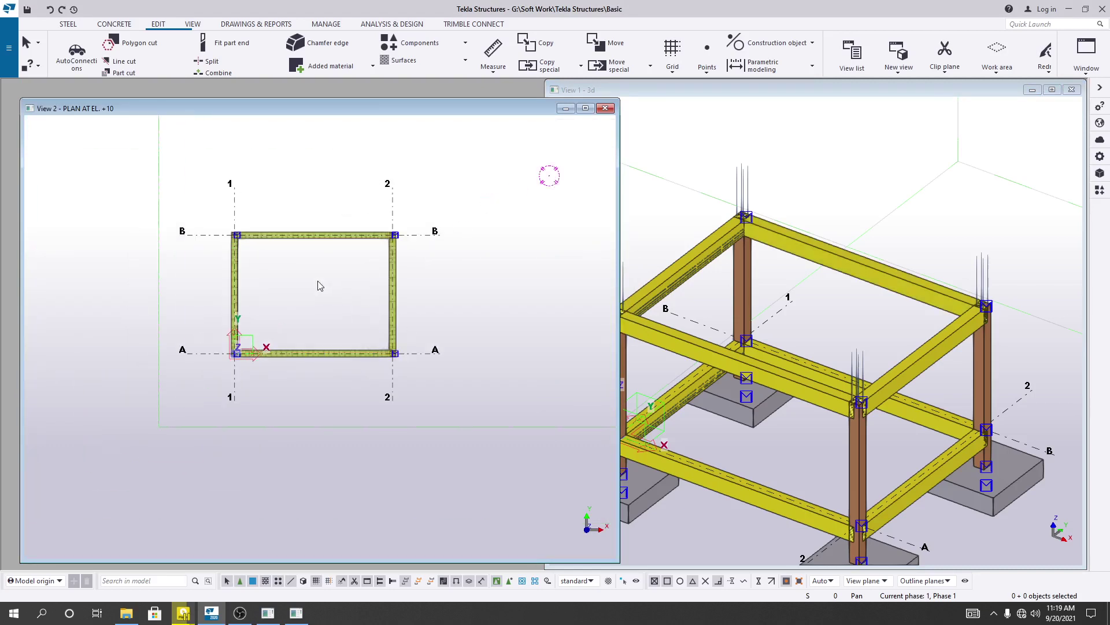
middle_drag(301, 292, 334, 317)
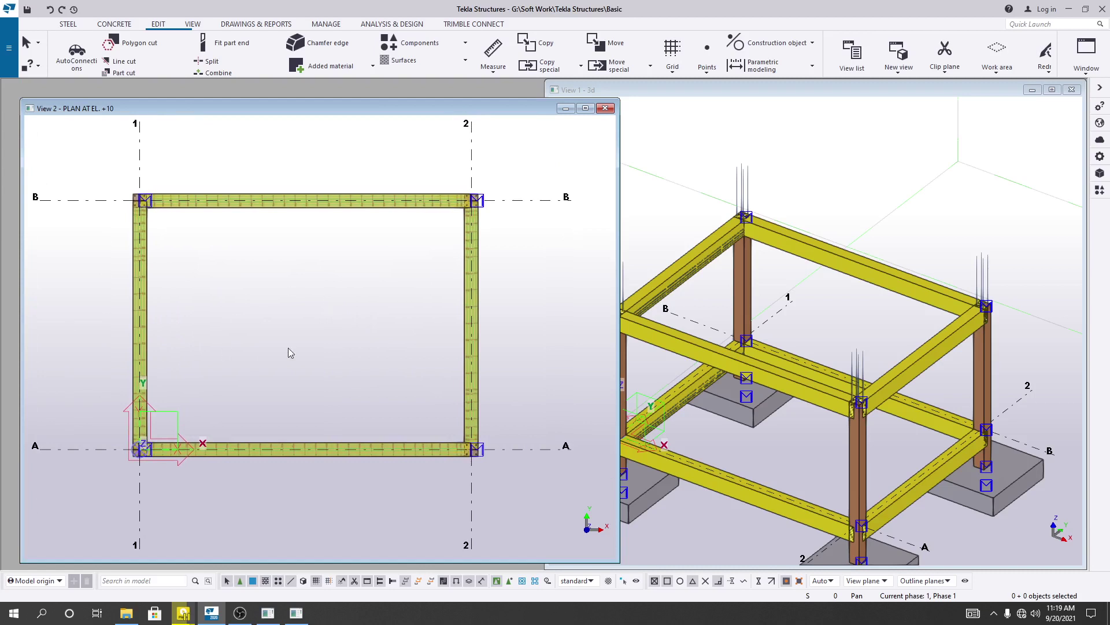
middle_drag(290, 352, 289, 354)
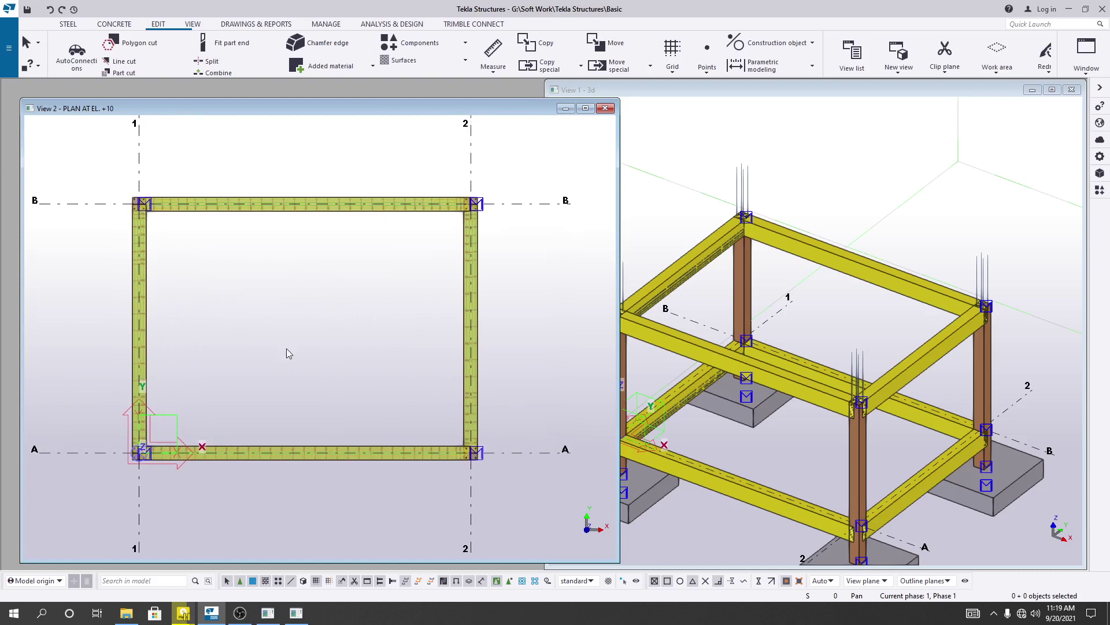
click(1086, 57)
click(1050, 106)
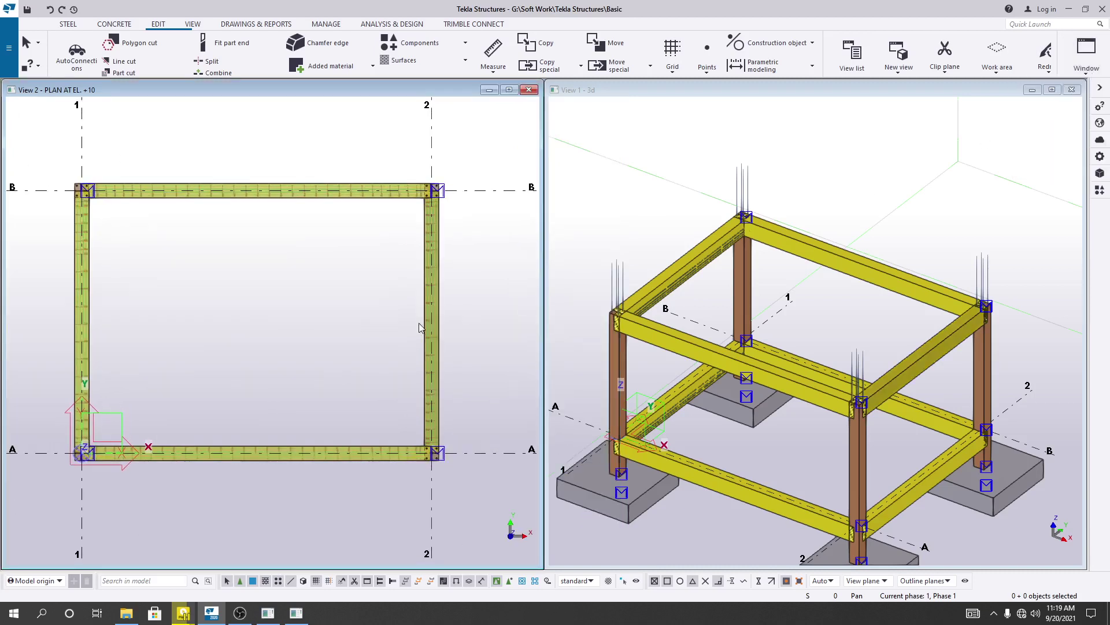
middle_drag(303, 321, 306, 334)
scroll(586, 251, down, 3)
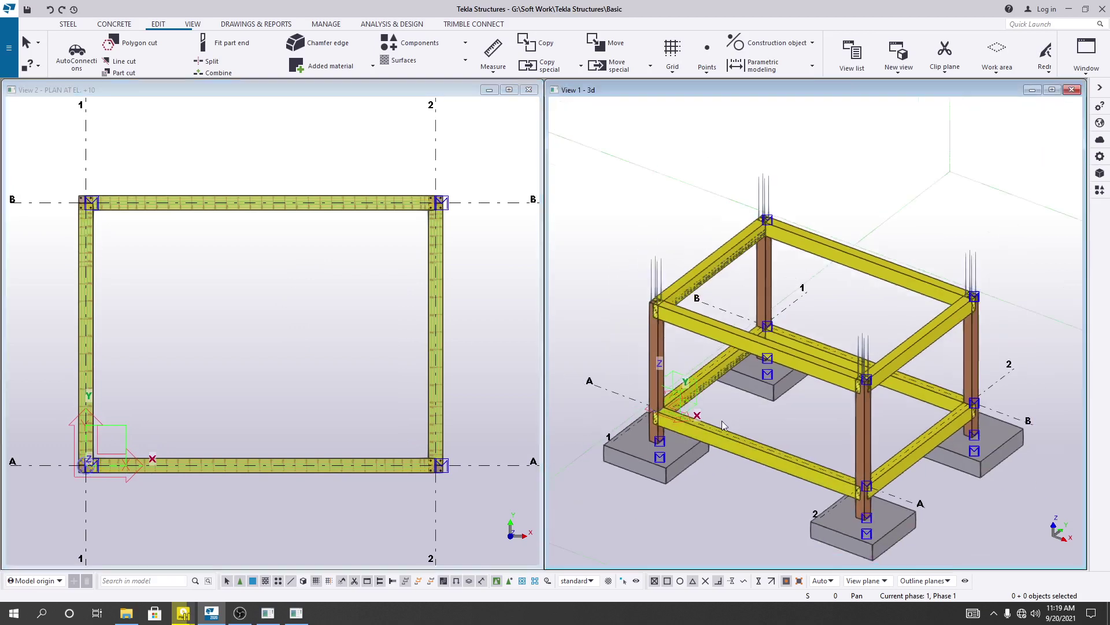
Create a concrete slab in PLAN AT EL. +10 with corners at grid intersections B-1, B-2, A-2 and A-1, and leave the command
click(114, 25)
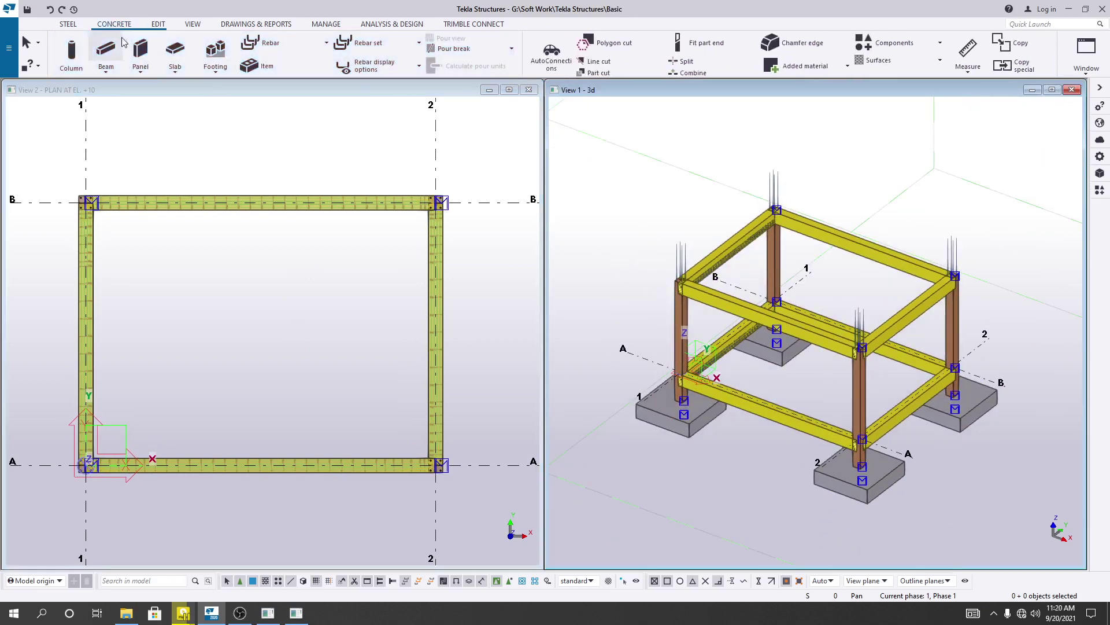
click(176, 72)
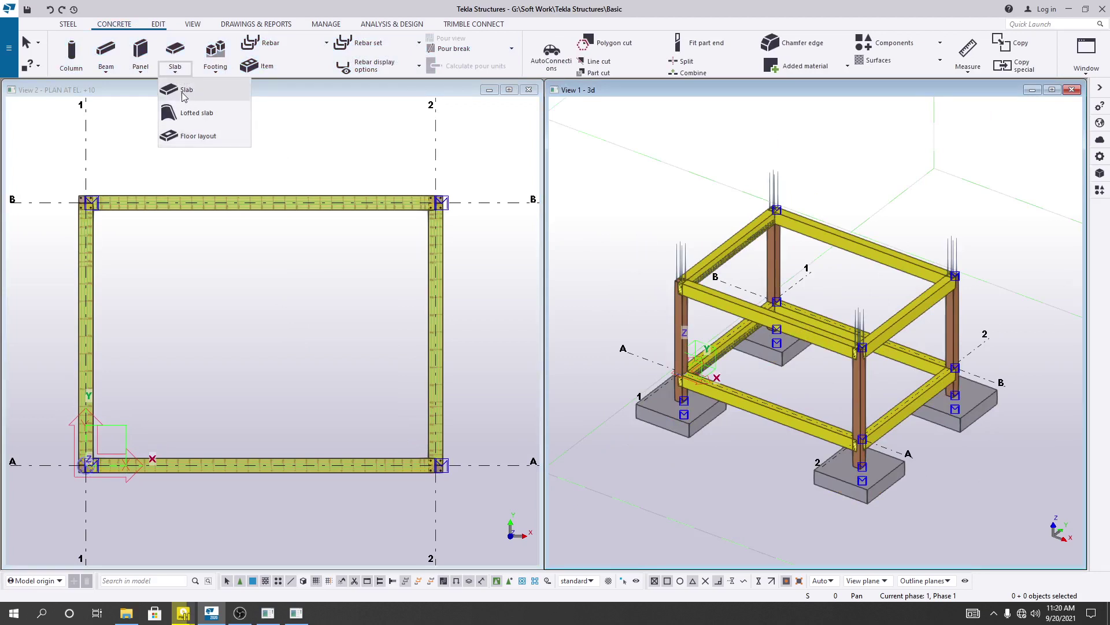
click(184, 91)
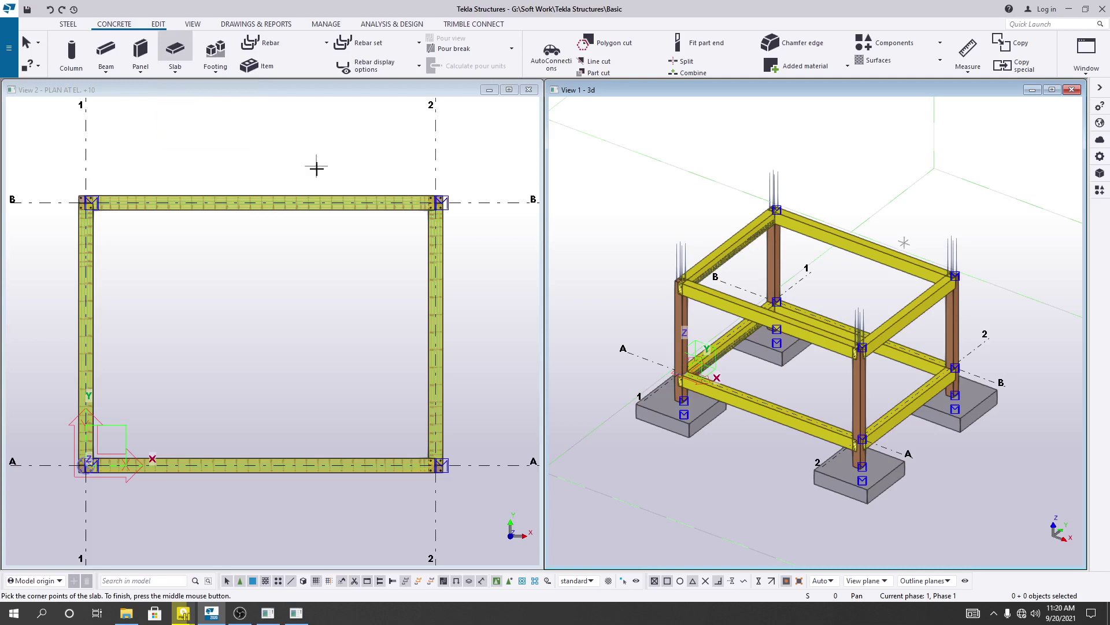
scroll(116, 209, up, 3)
mouse_move(104, 231)
middle_down()
mouse_move(109, 221)
mouse_move(107, 245)
middle_up()
scroll(109, 221, down, 2)
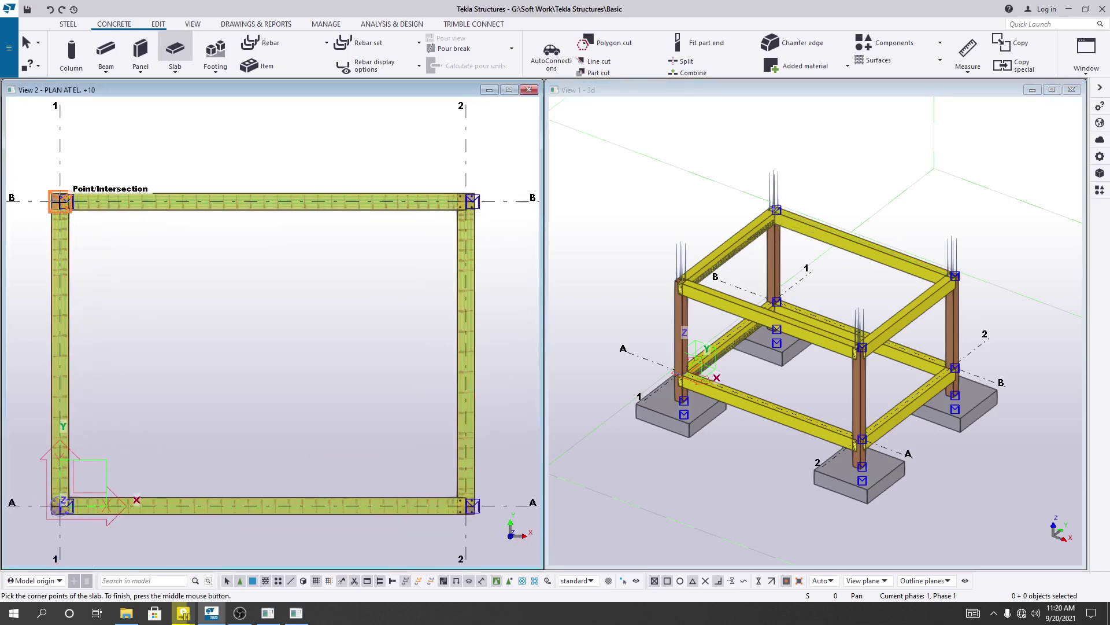
click(61, 200)
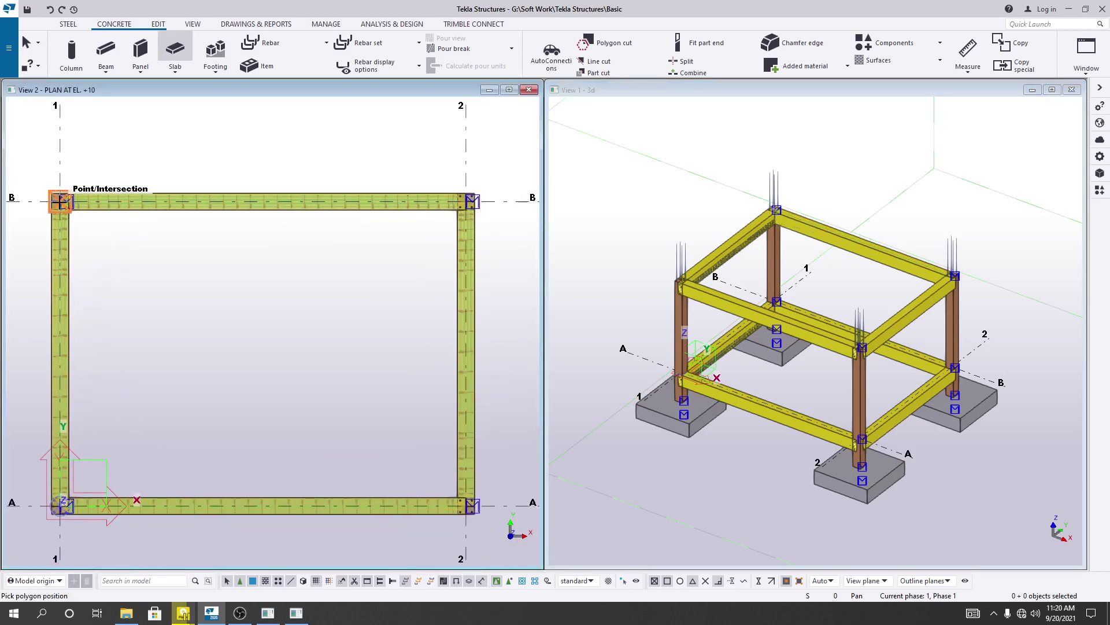
click(468, 204)
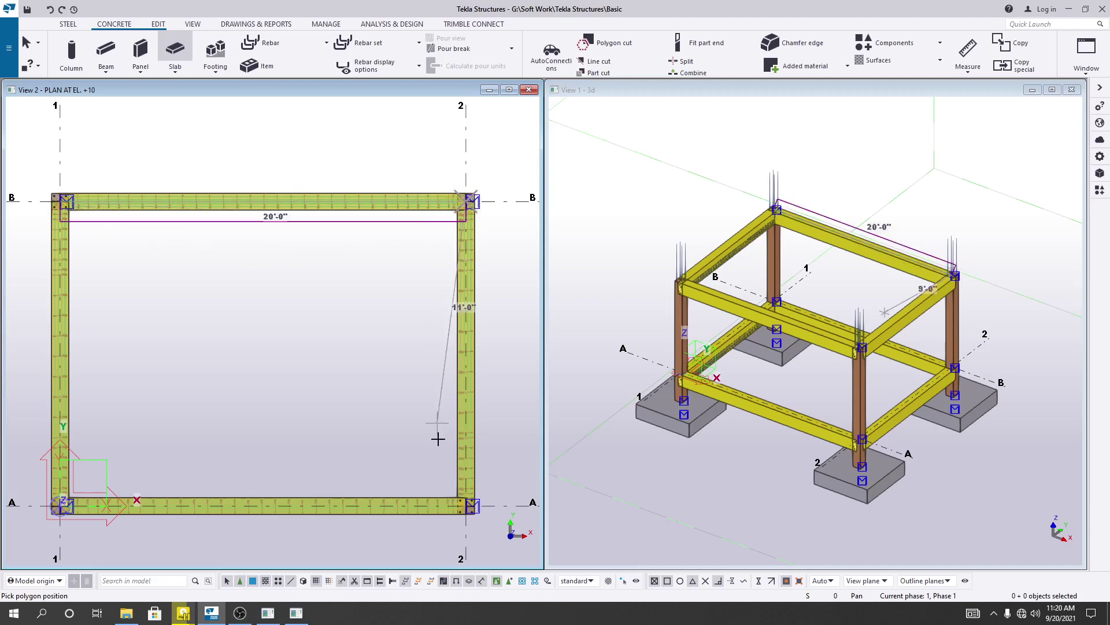
click(466, 511)
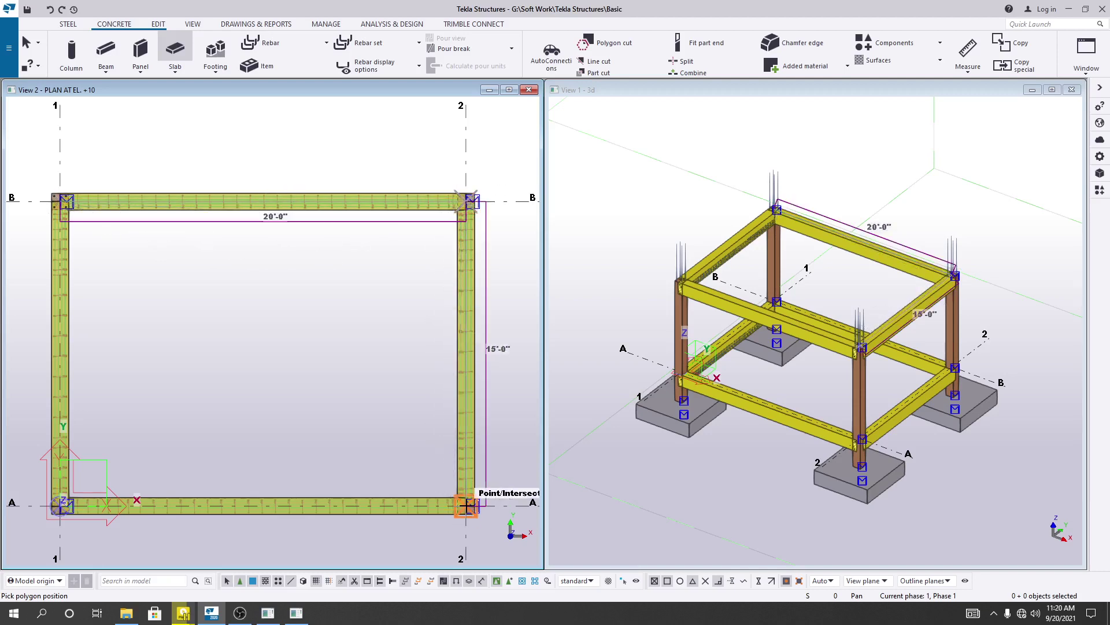
middle_drag(224, 444, 331, 375)
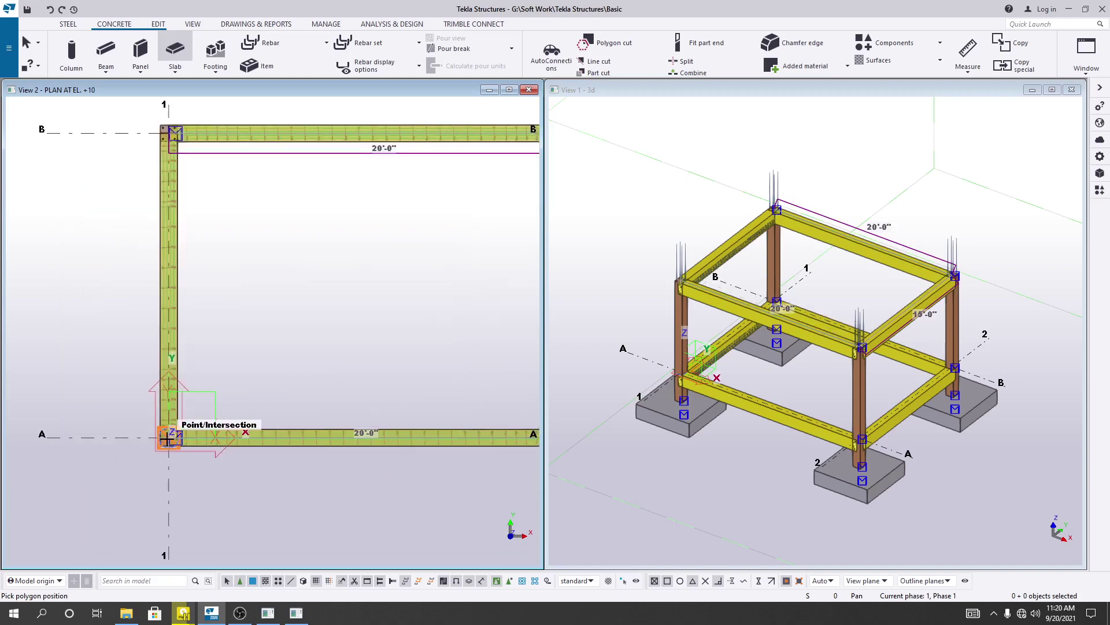
click(168, 440)
middle_click(168, 440)
scroll(361, 385, down, 2)
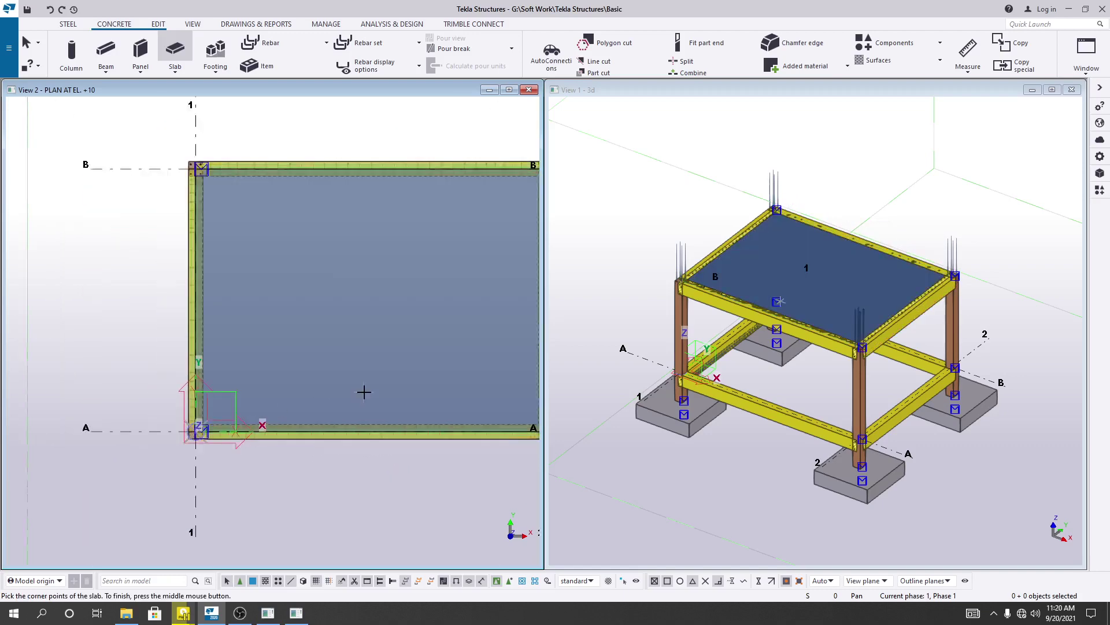
middle_drag(616, 406, 597, 418)
scroll(816, 302, up, 2)
scroll(822, 302, down, 2)
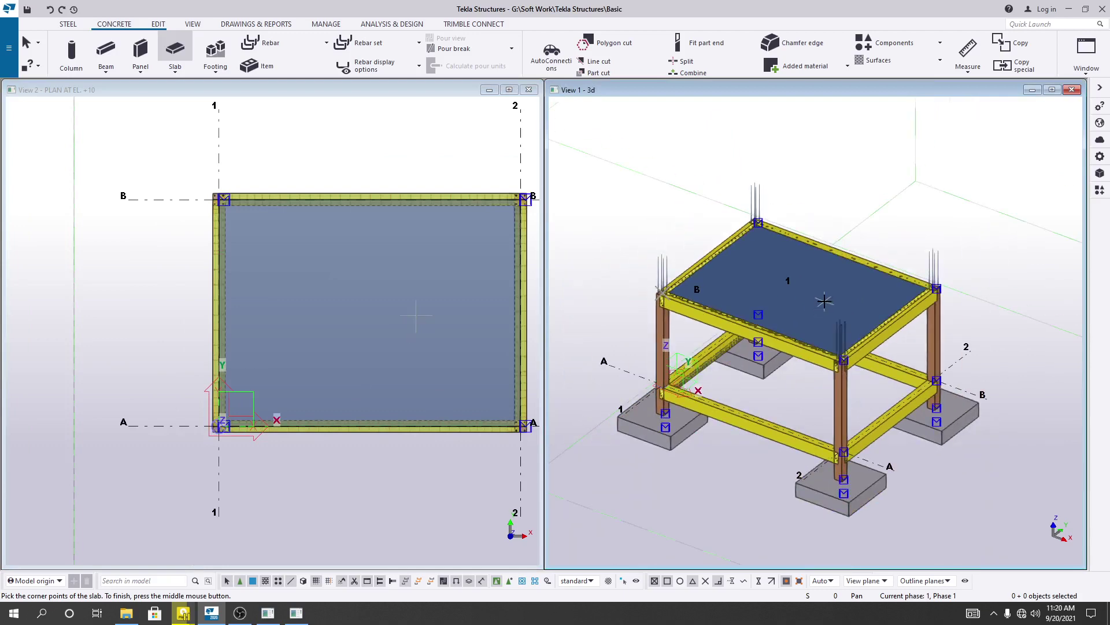
key(Escape)
Open the properties of the concrete slab over the upper beams in the 3d view
middle_drag(678, 476, 716, 481)
scroll(802, 303, up, 2)
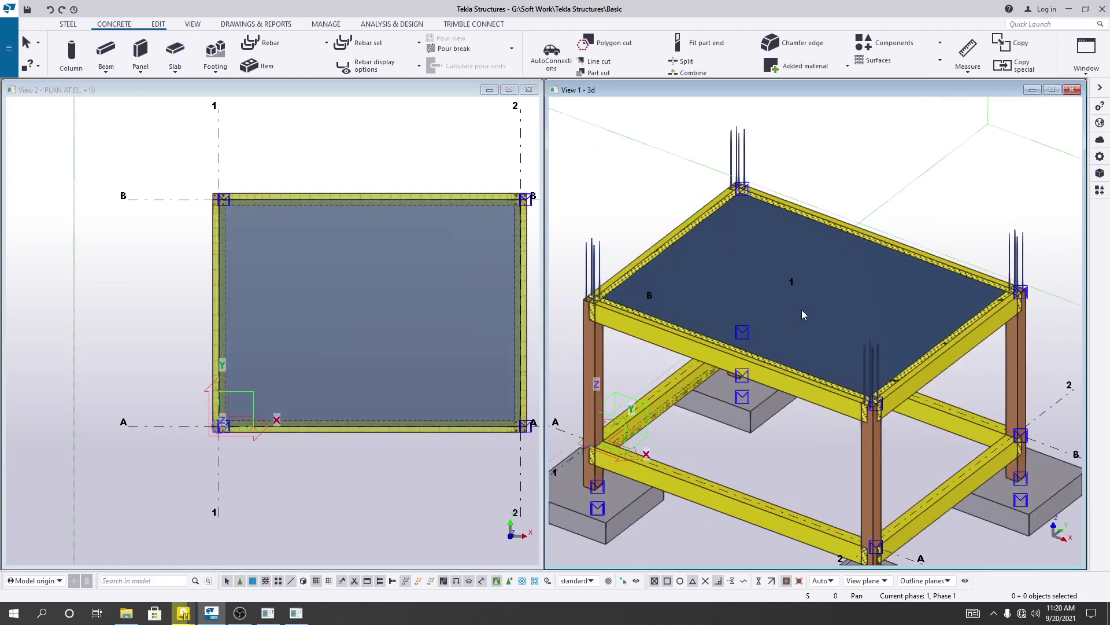
click(803, 313)
double_click(803, 311)
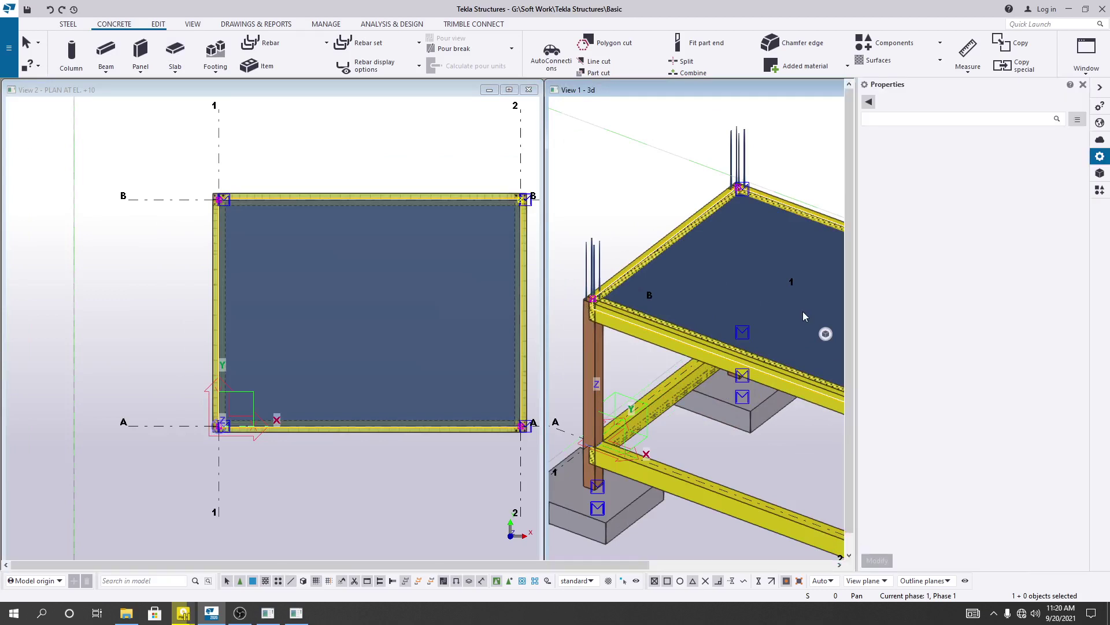
scroll(740, 427, down, 6)
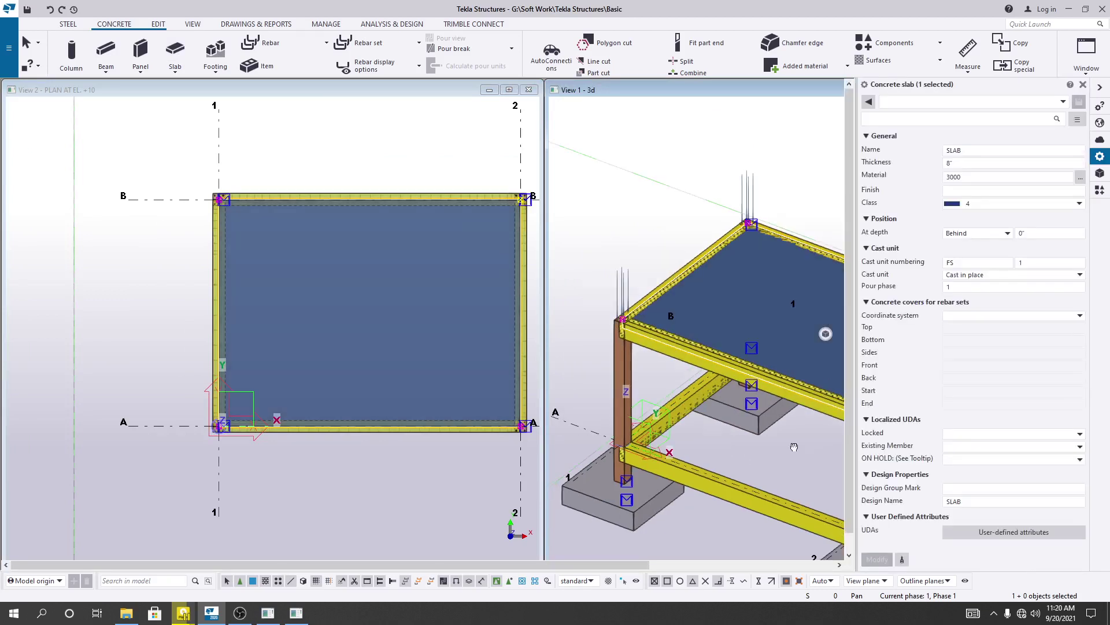
middle_drag(724, 437, 693, 441)
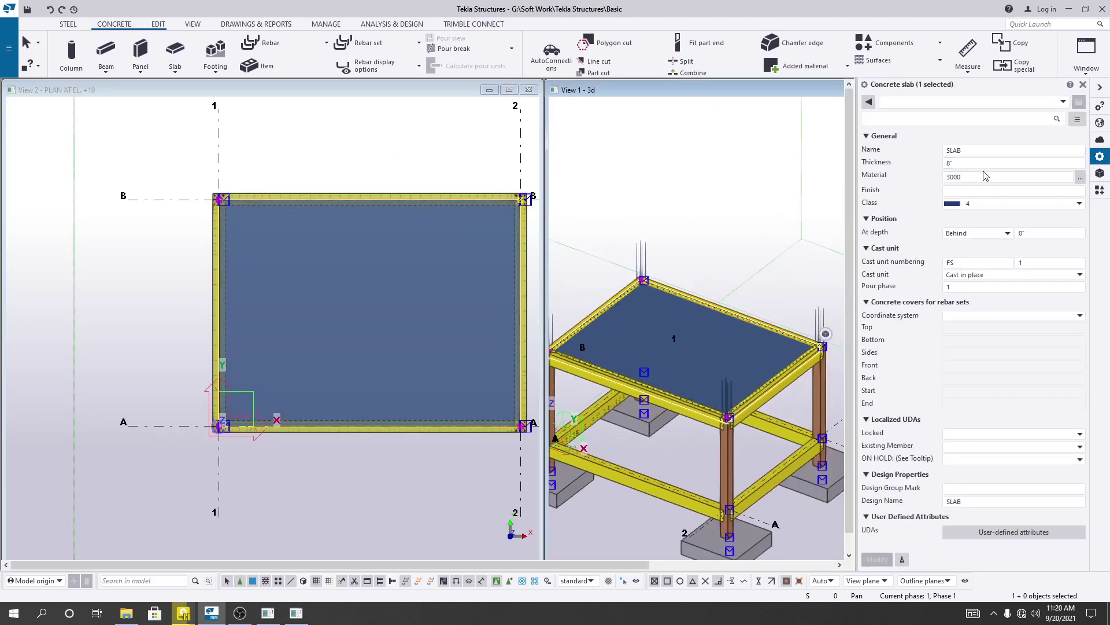
Set the selected concrete slab's thickness to 5" and apply the modification
click(959, 163)
double_click(951, 163)
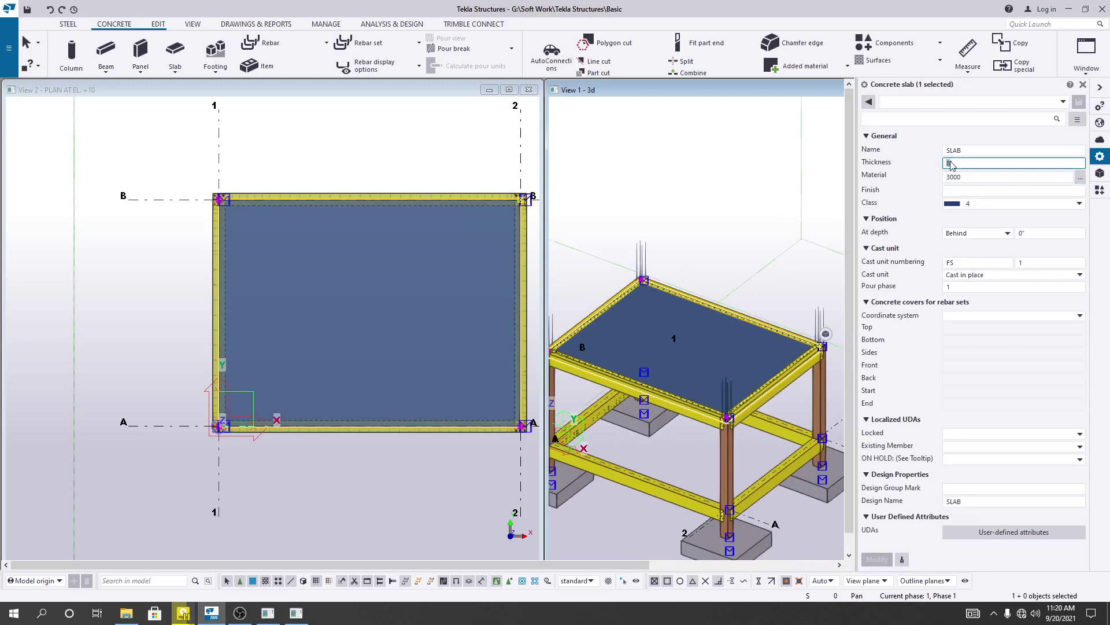
text(5)
click(975, 178)
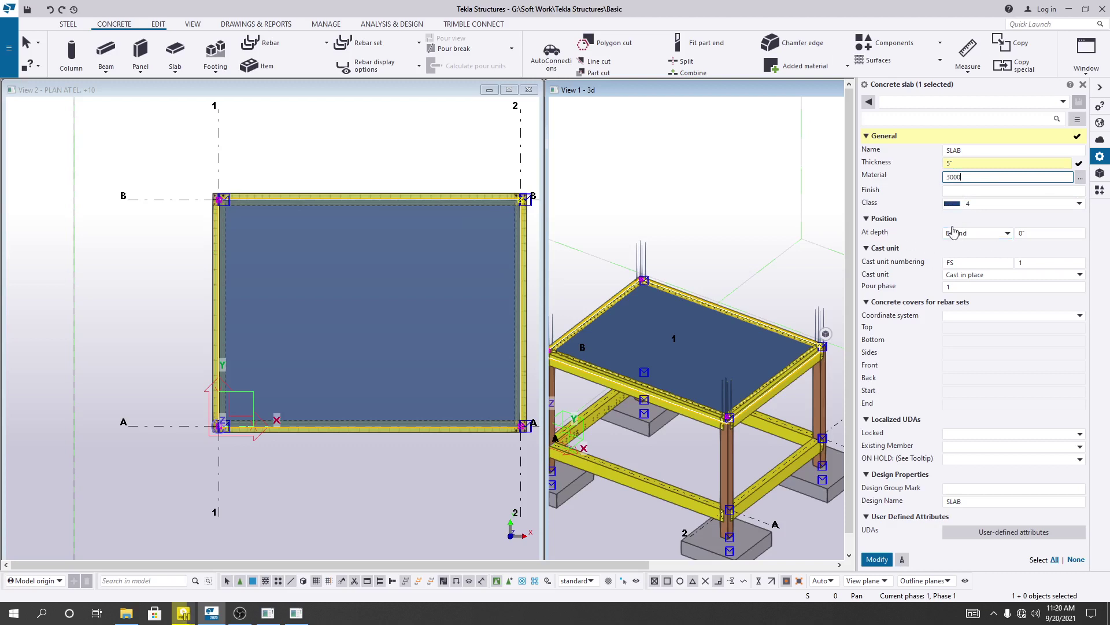
scroll(708, 400, up, 5)
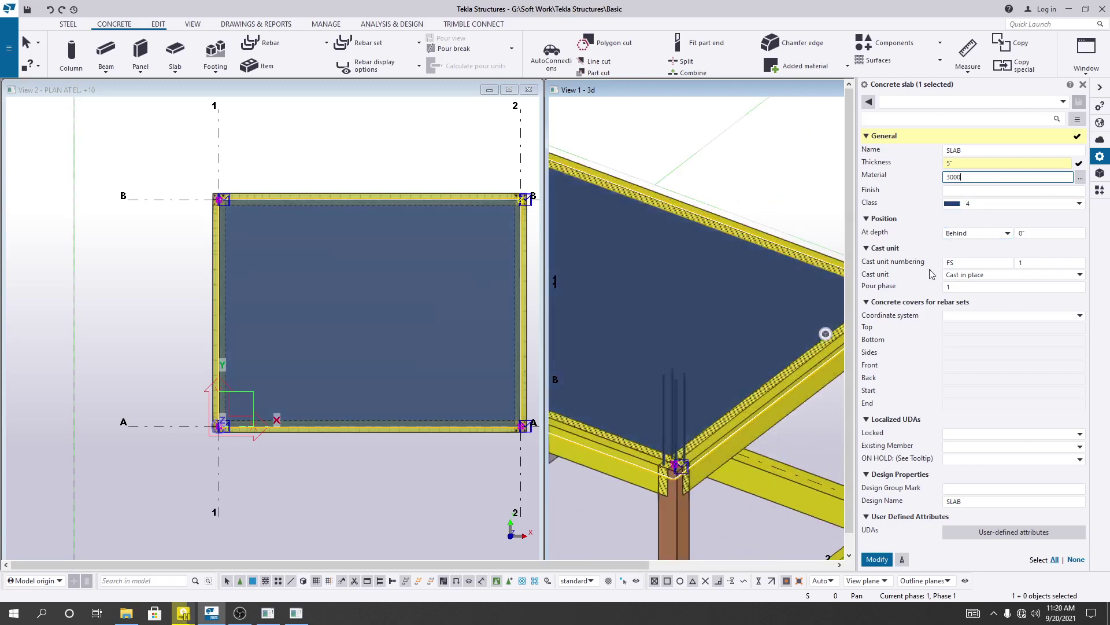
scroll(738, 407, down, 3)
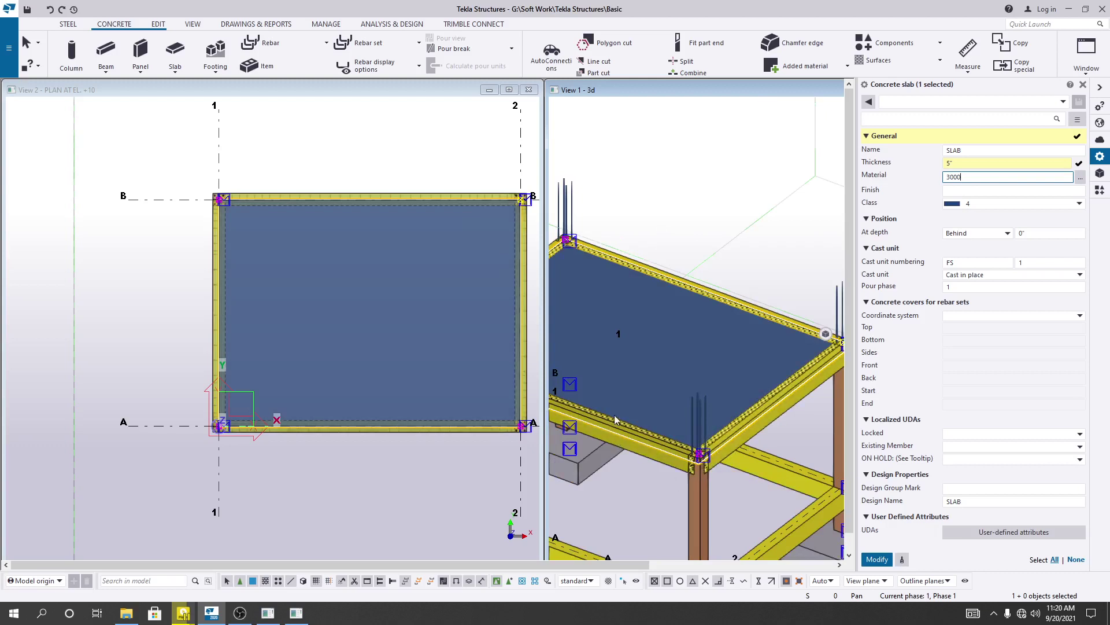
scroll(783, 397, down, 5)
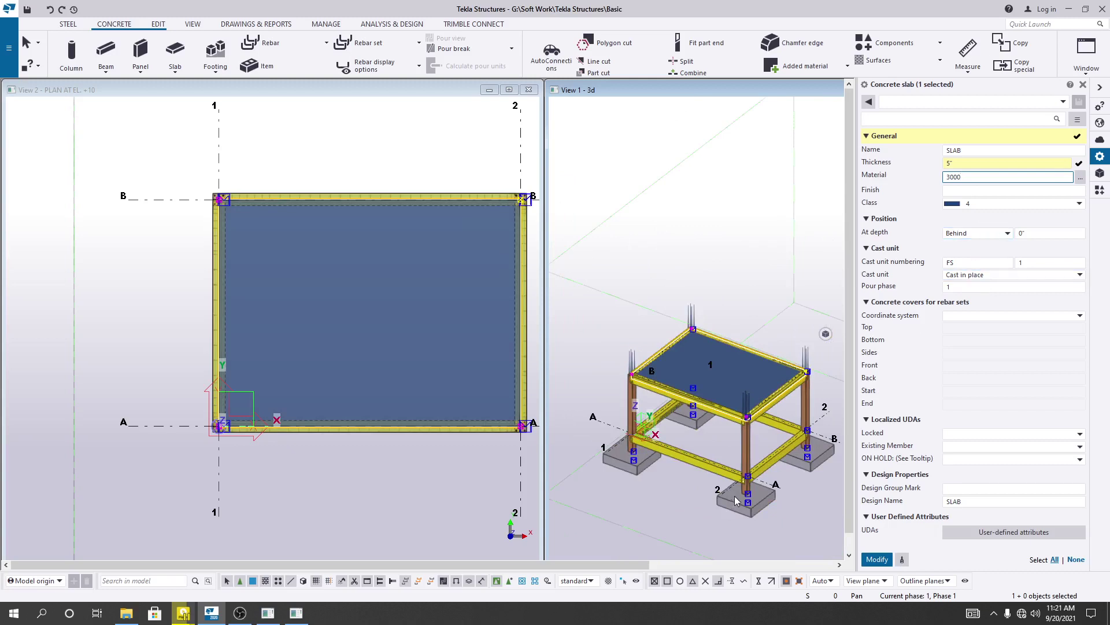
middle_drag(717, 331, 699, 313)
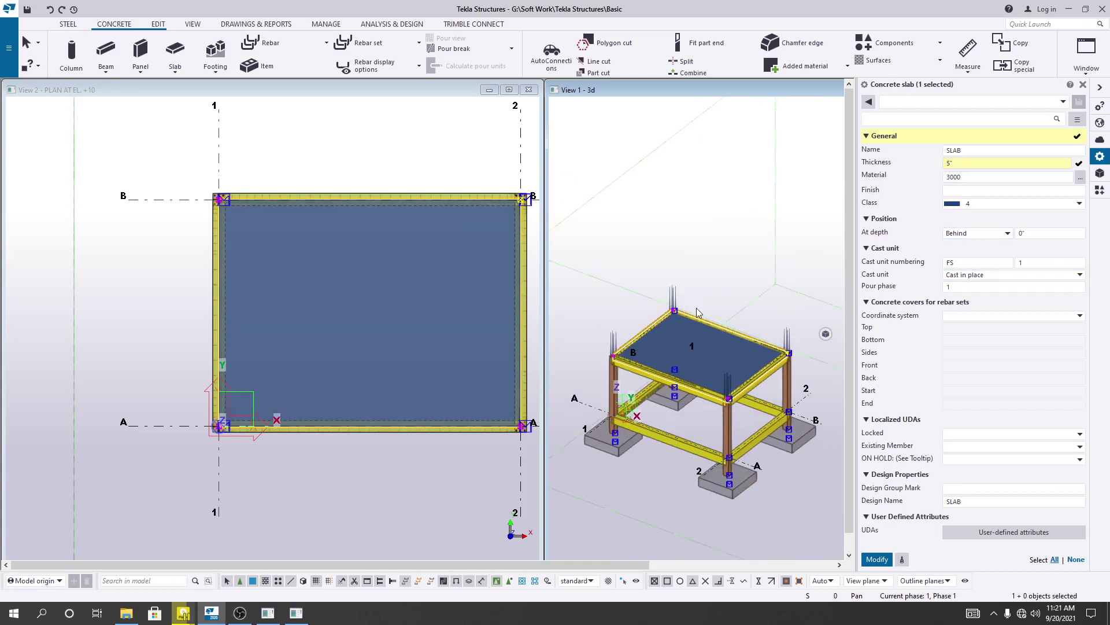
click(877, 559)
Examine the modified slab on the frame in the plan and 3d views, closing its properties
middle_drag(788, 506, 786, 516)
scroll(755, 404, up, 4)
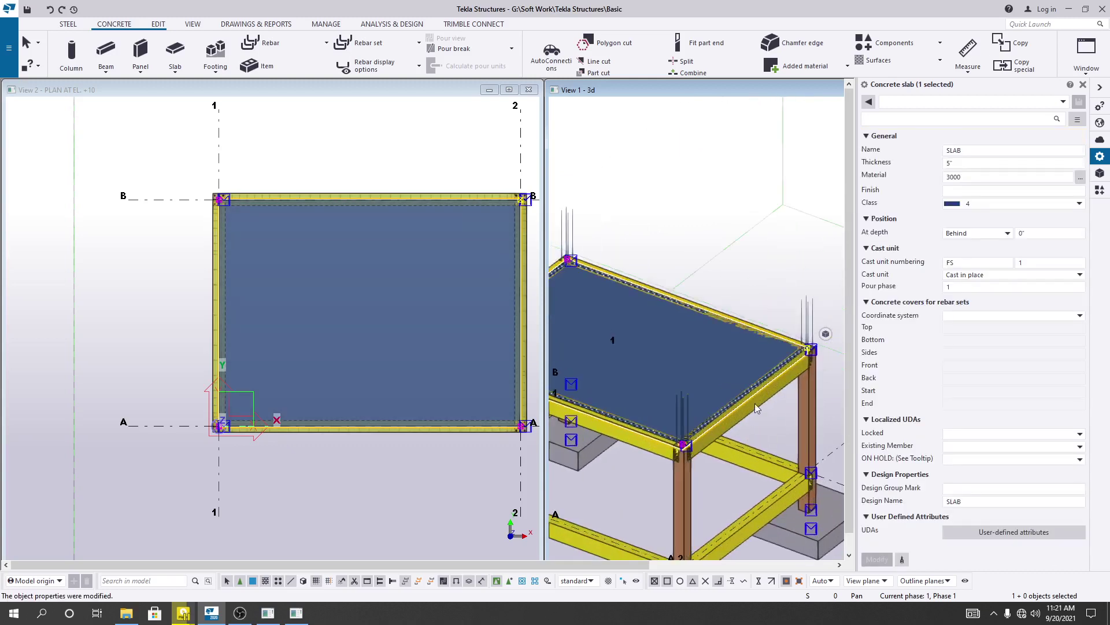
scroll(707, 353, down, 4)
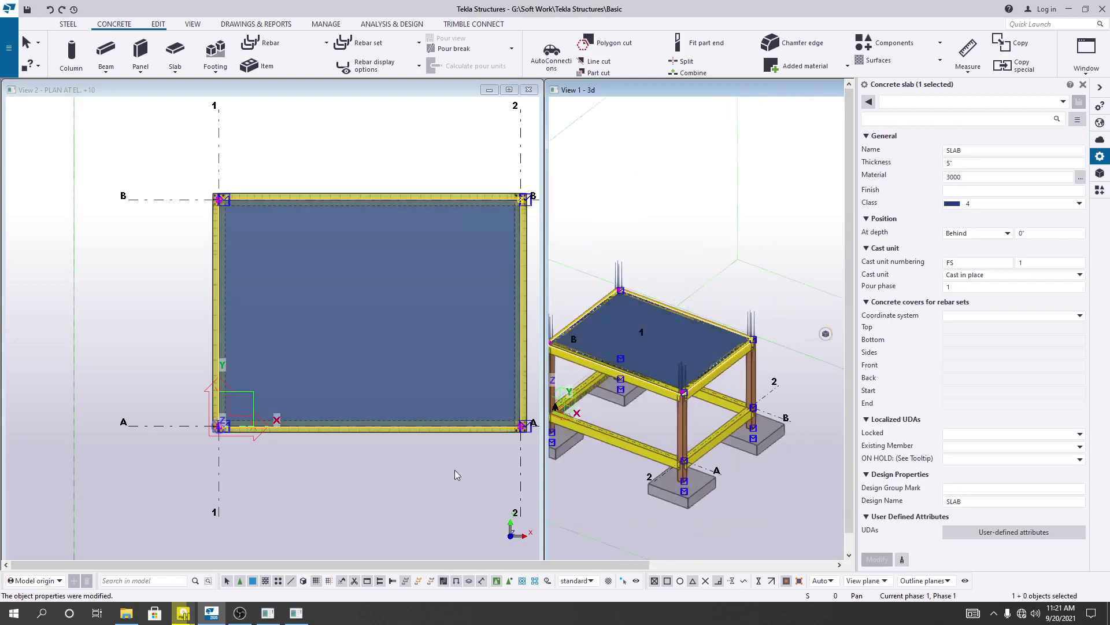
middle_drag(454, 473, 387, 473)
middle_drag(705, 232, 738, 240)
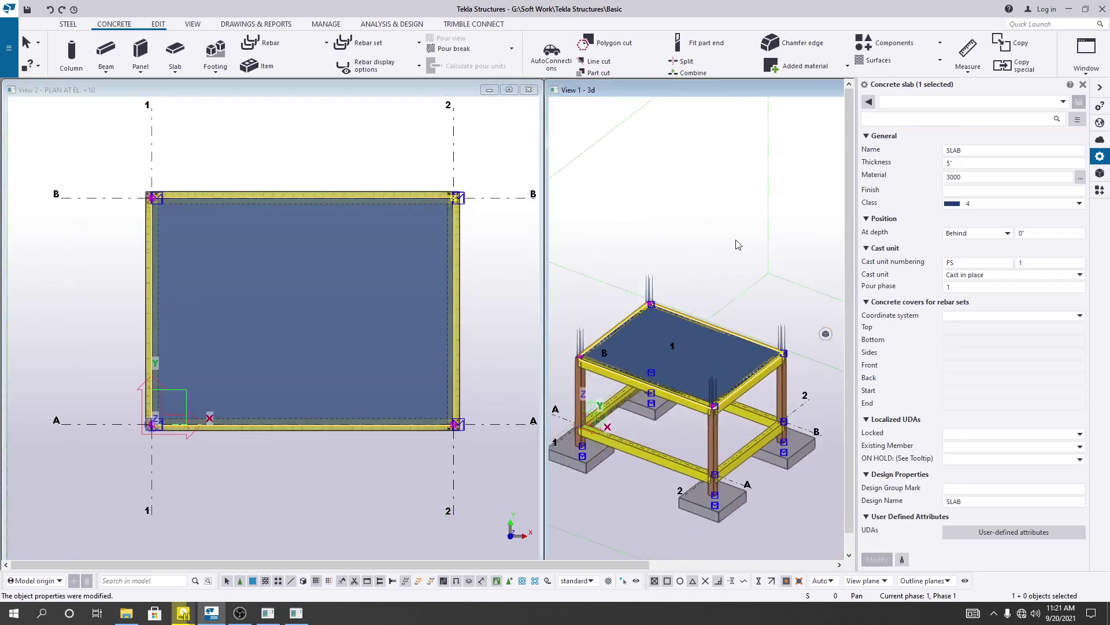
click(1083, 85)
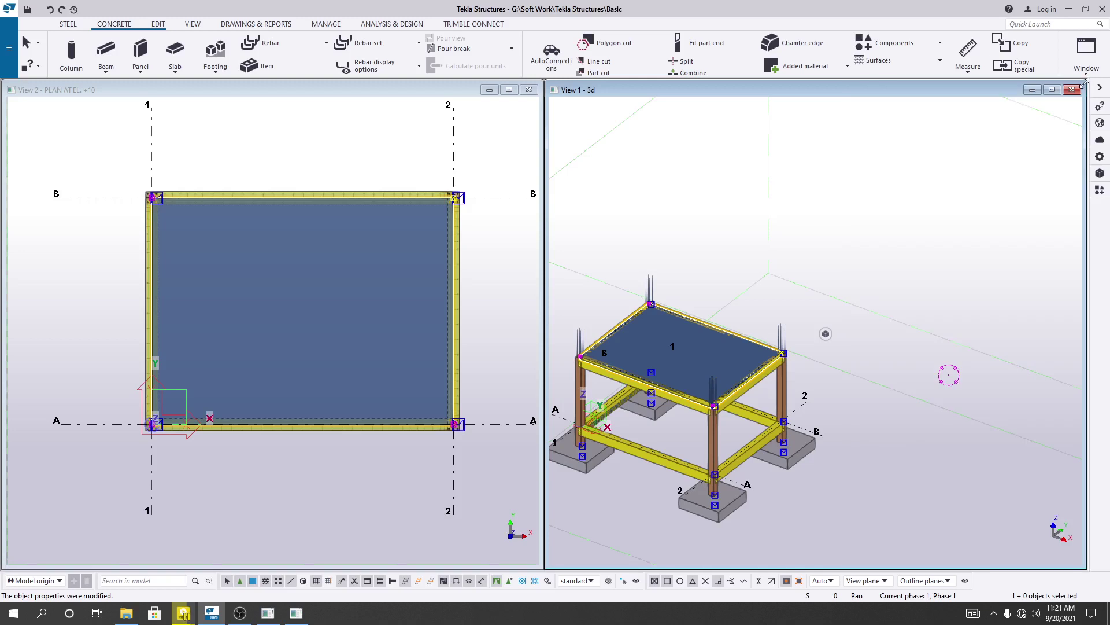
middle_drag(891, 272, 972, 232)
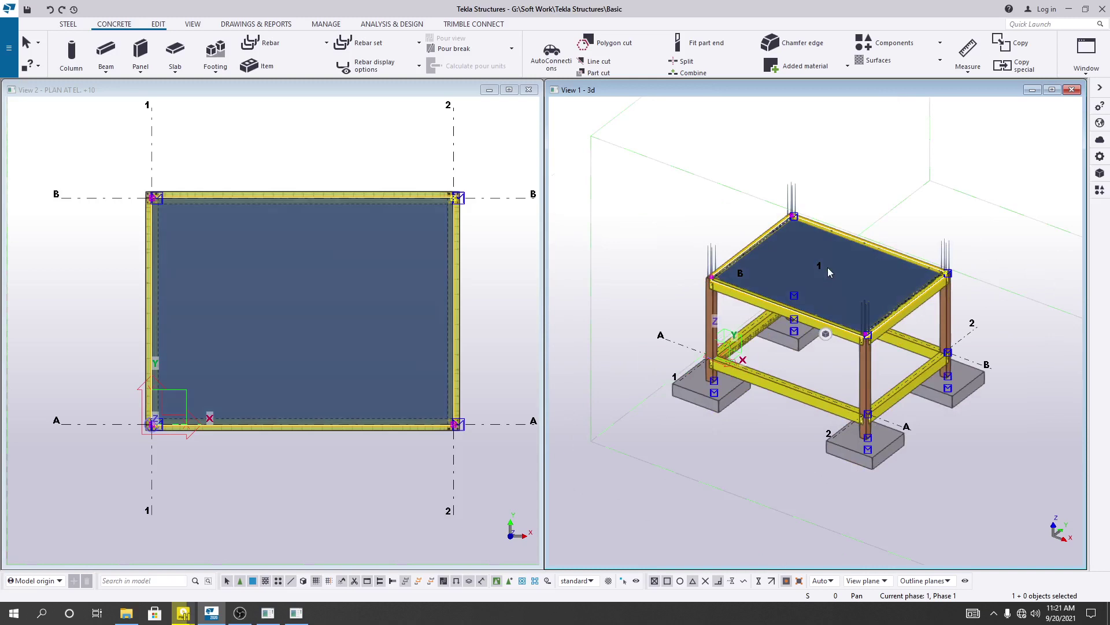
middle_drag(991, 256, 949, 312)
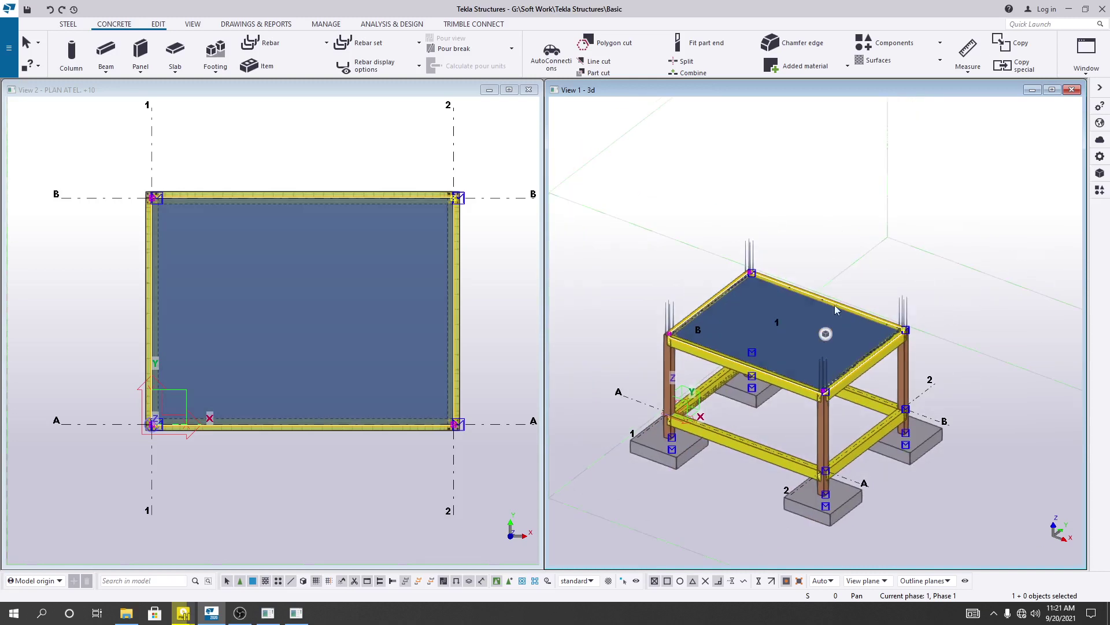
scroll(976, 335, up, 3)
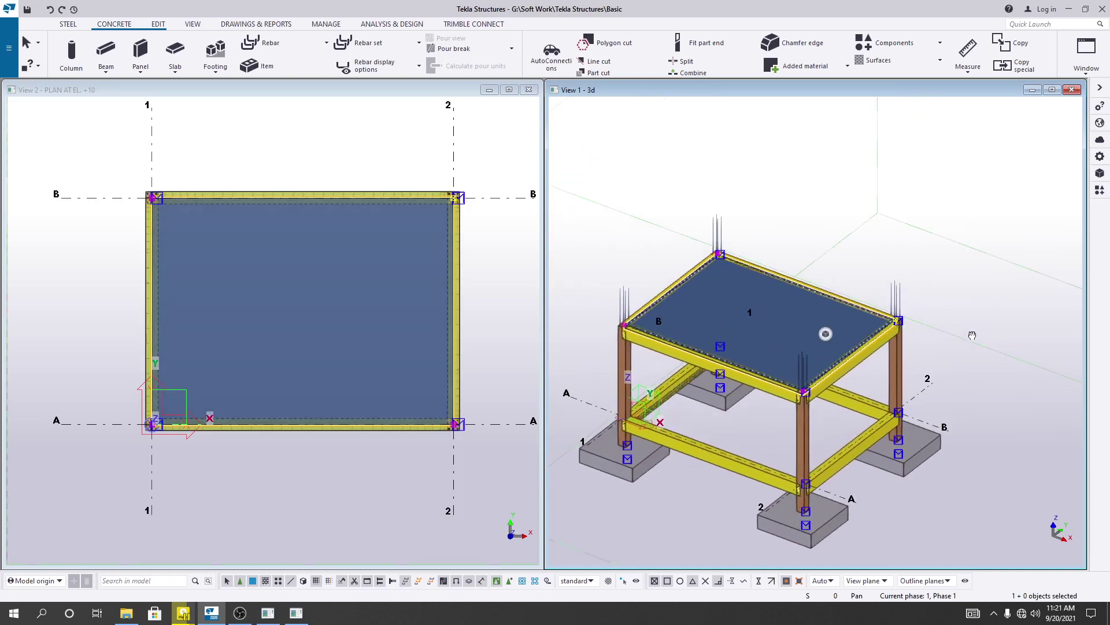
middle_drag(970, 334, 965, 334)
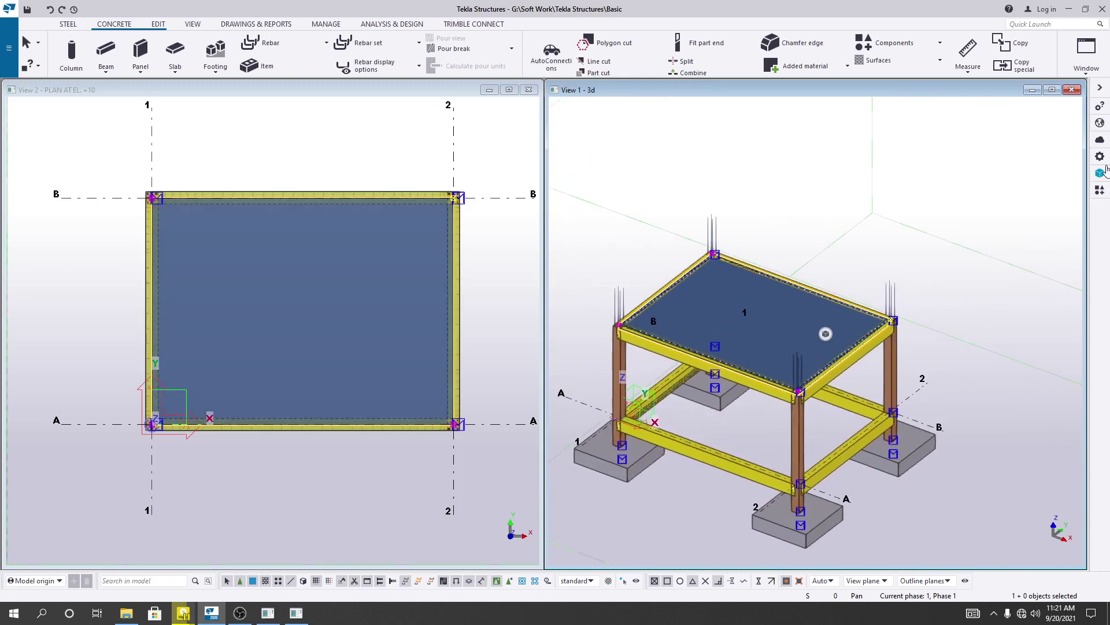
Search the applications and components catalog for "slab" and start the Slab bars (18) component
click(1099, 192)
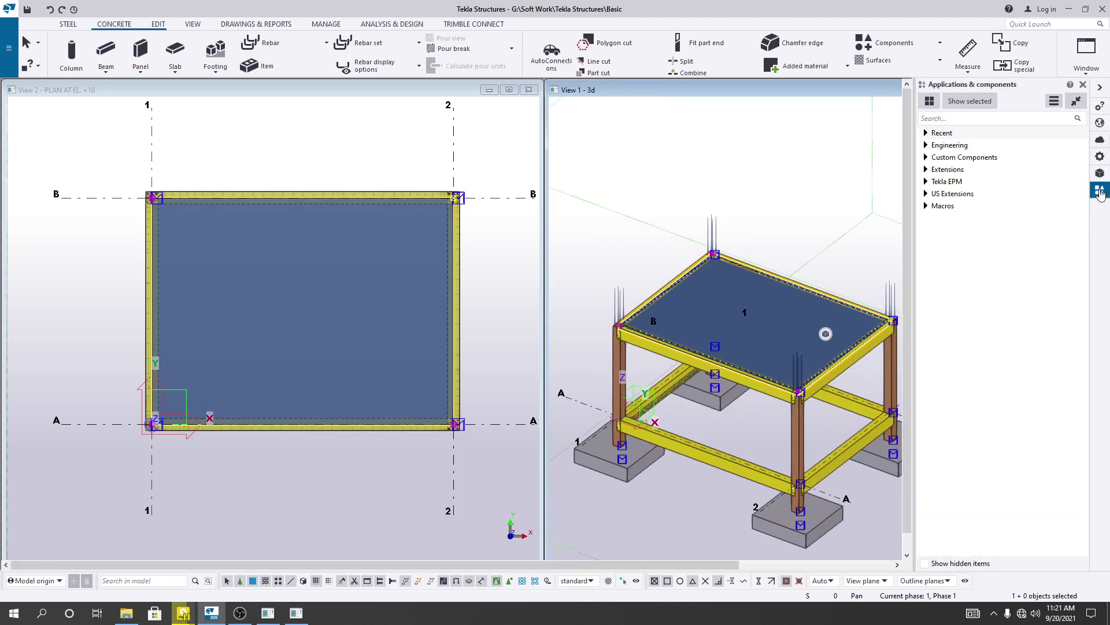
click(959, 119)
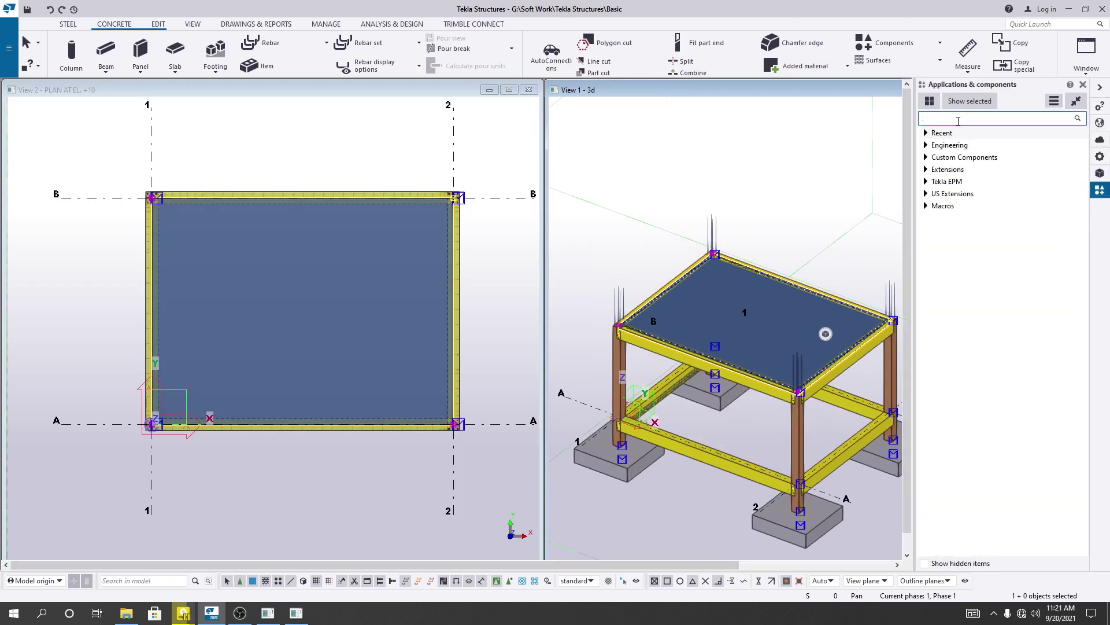
text(slab)
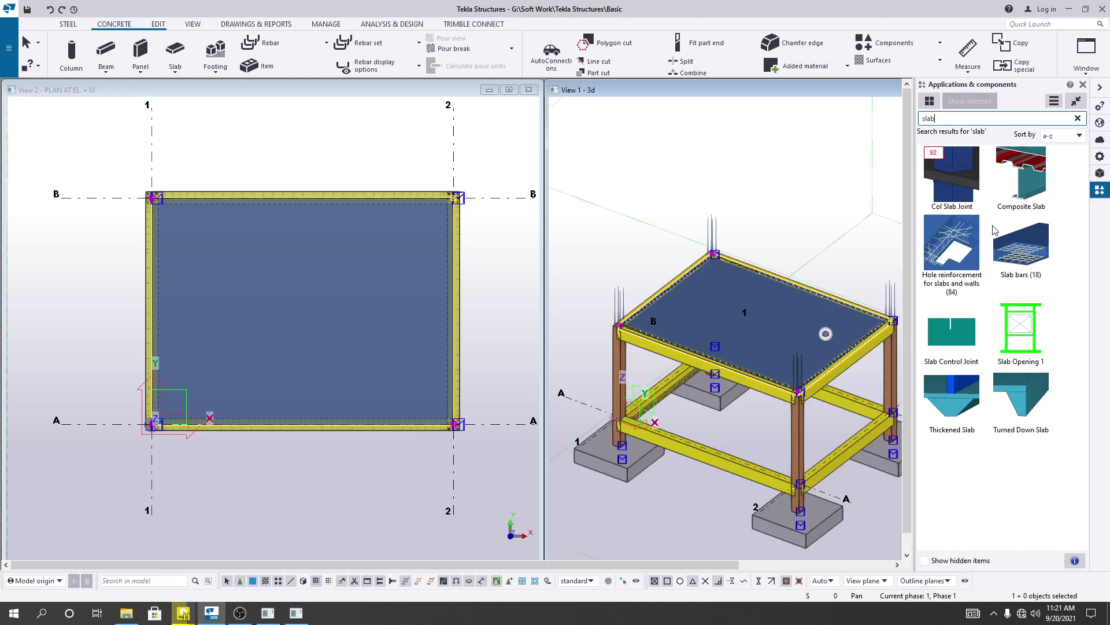
click(1019, 252)
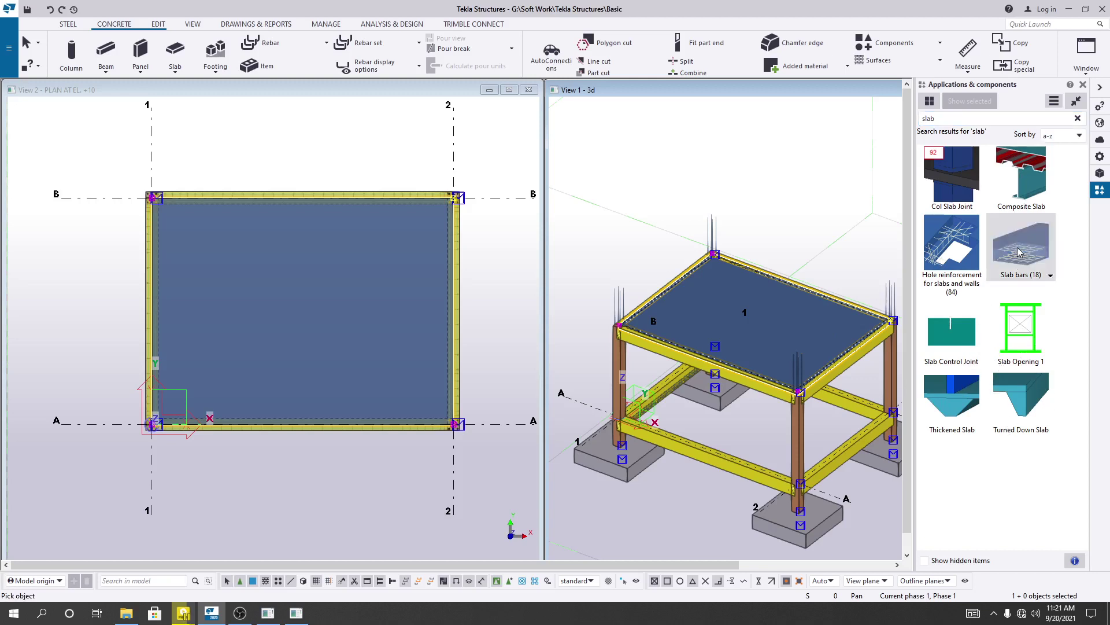
Search the components for "18" and apply Slab bars (18) to the concrete slab in the 3d view
mouse_move(1049, 274)
drag(988, 118, 891, 128)
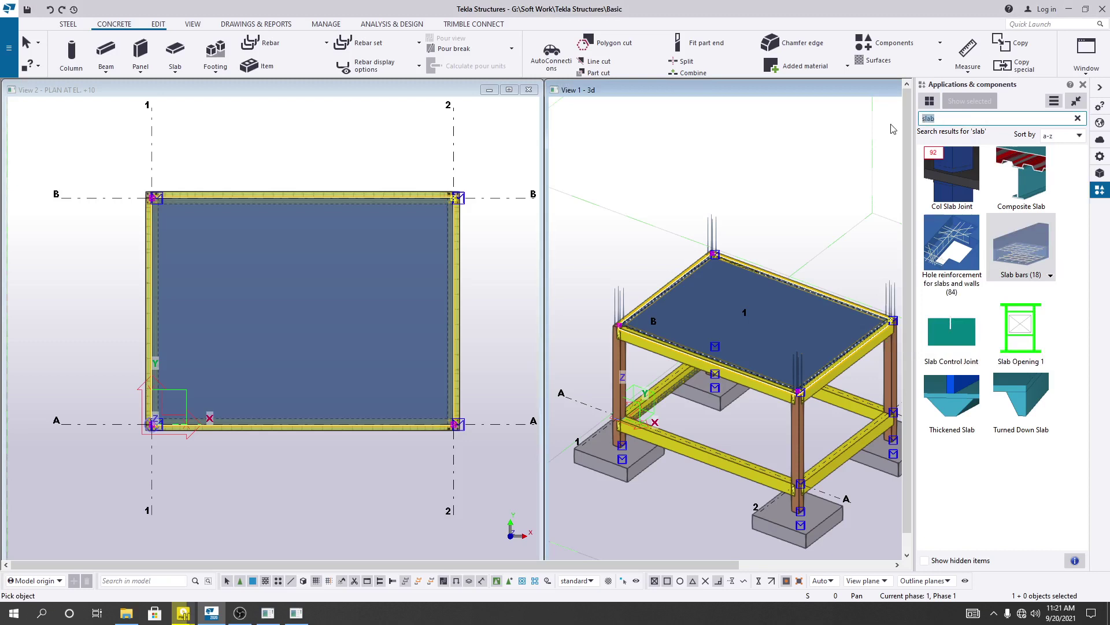
text(18)
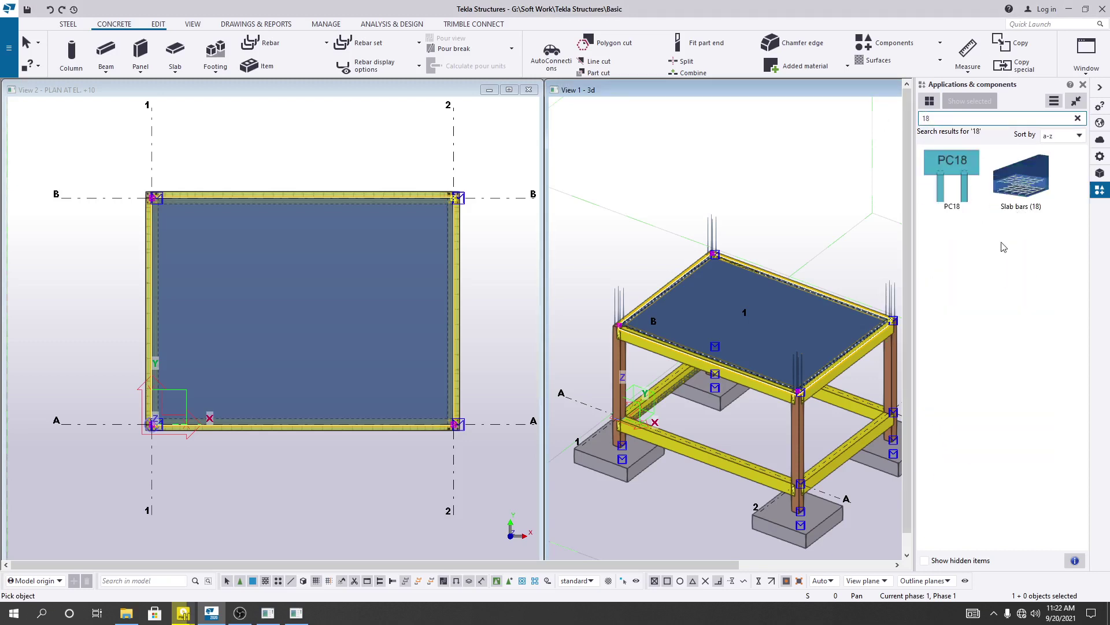
click(1027, 185)
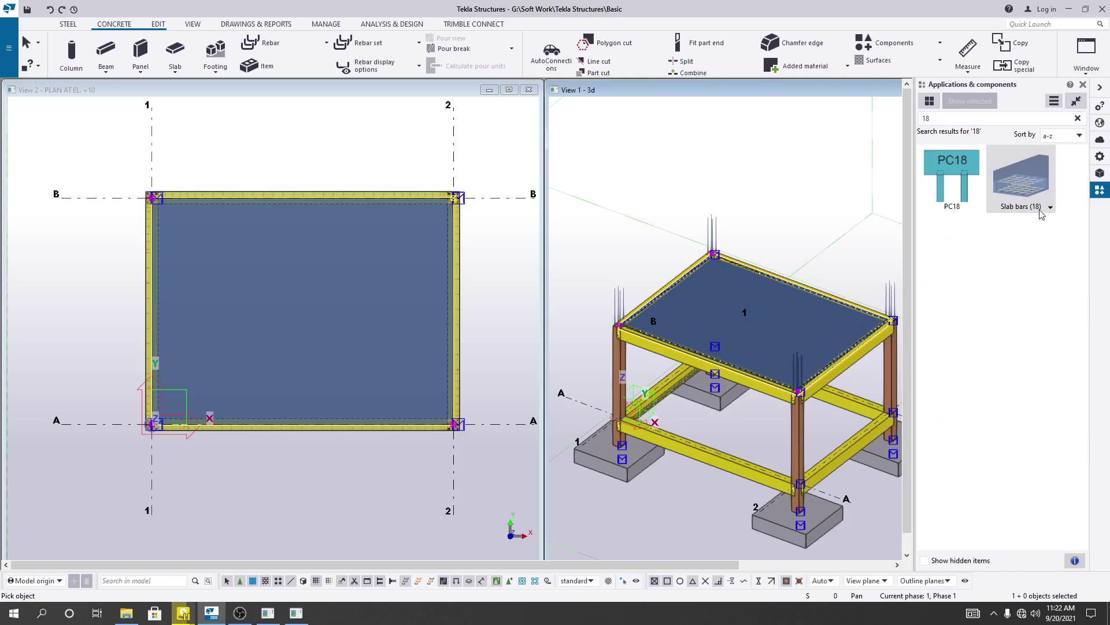
middle_drag(783, 336, 659, 336)
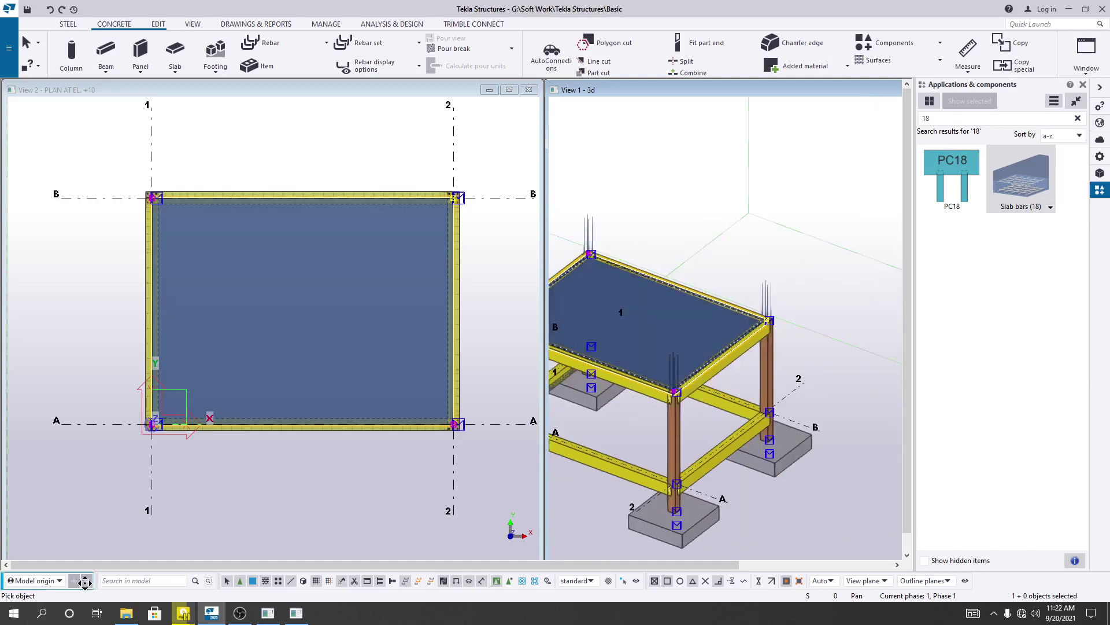
middle_drag(631, 340, 714, 356)
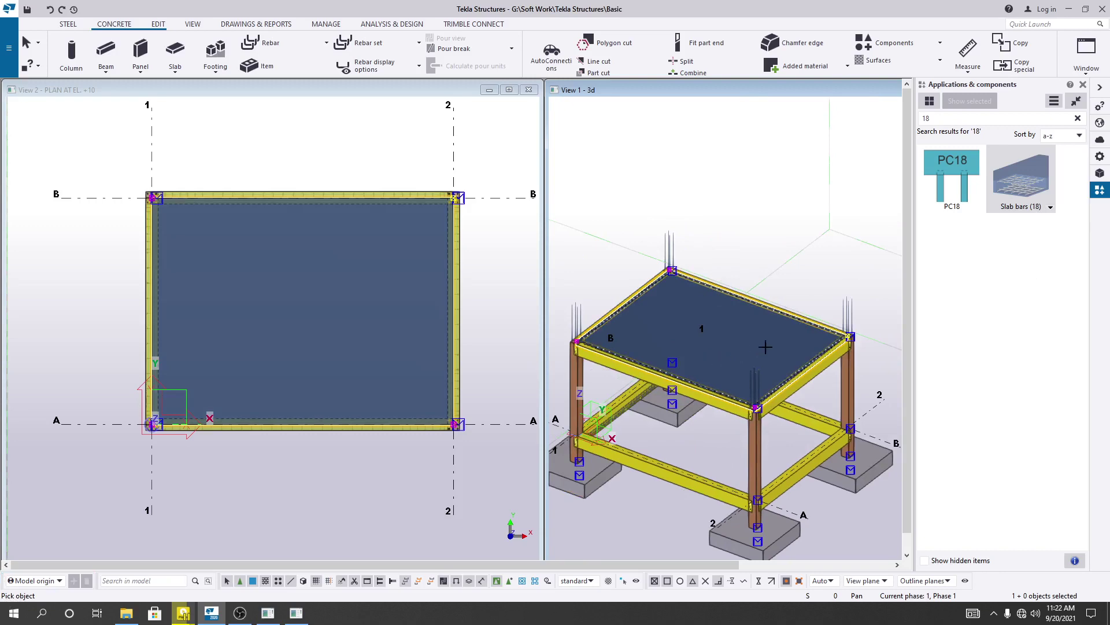
scroll(765, 347, up, 6)
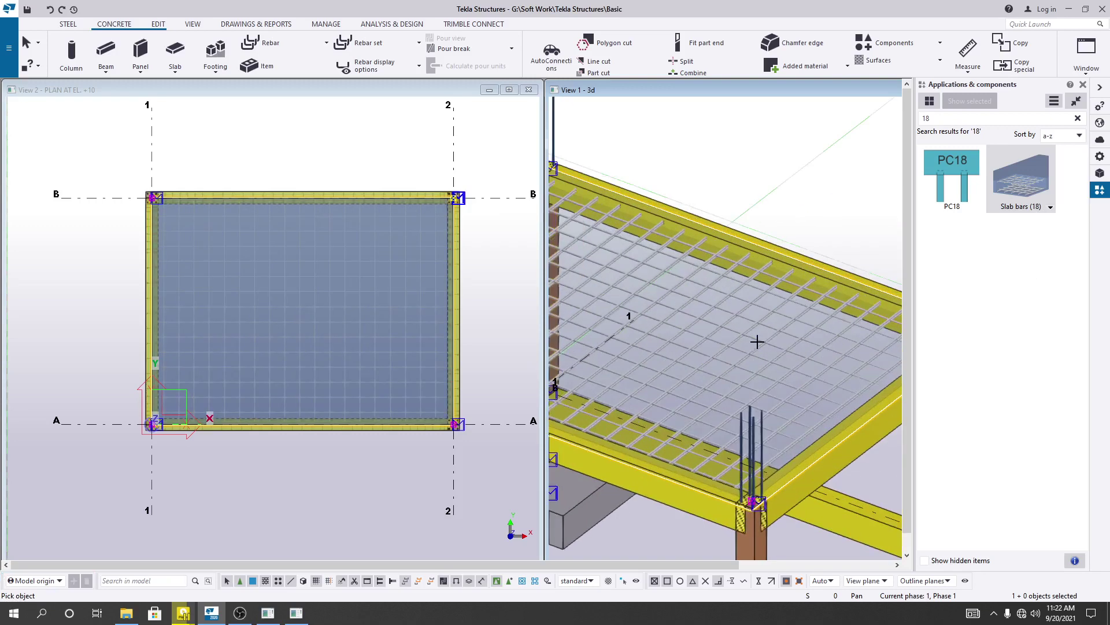
scroll(810, 351, down, 6)
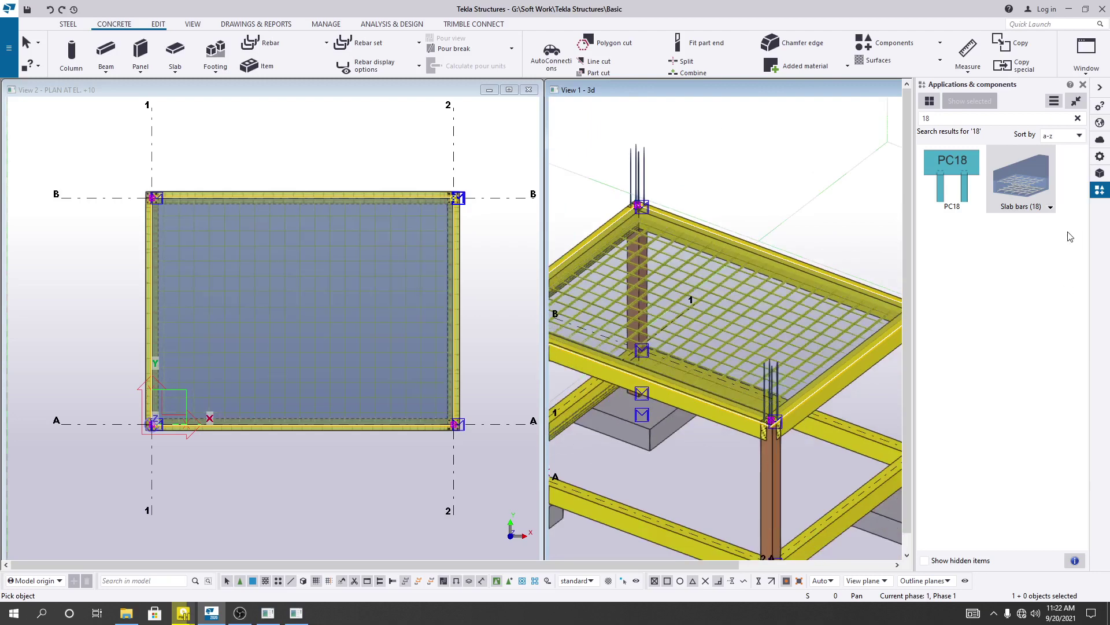
Clear the component search, leave the component command and close the applications and components catalog
click(1078, 118)
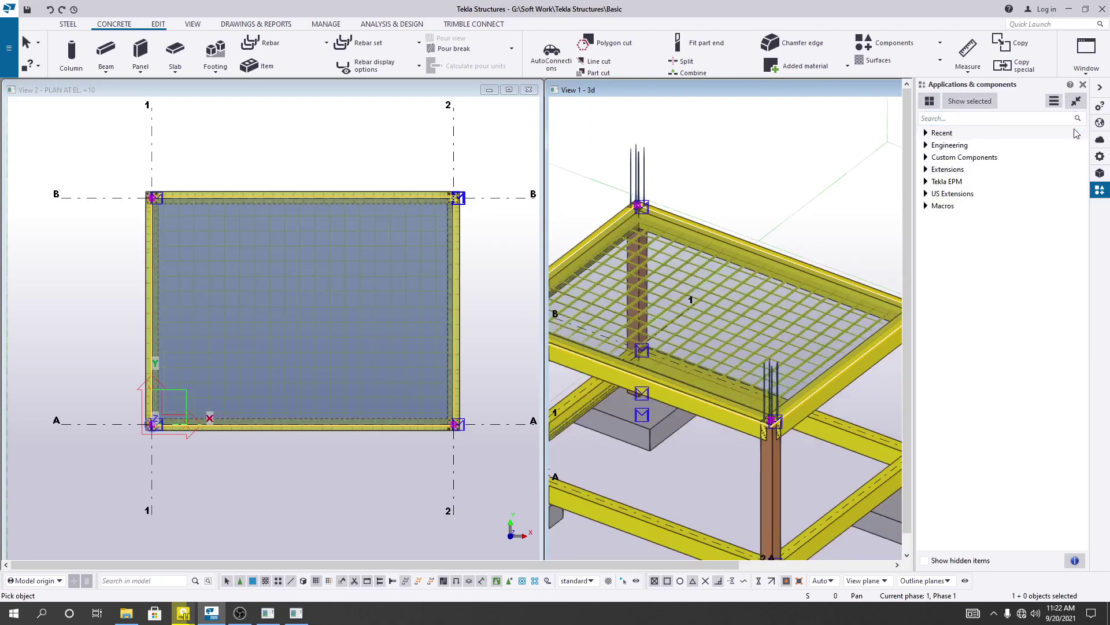
middle_drag(828, 200, 853, 198)
click(1083, 85)
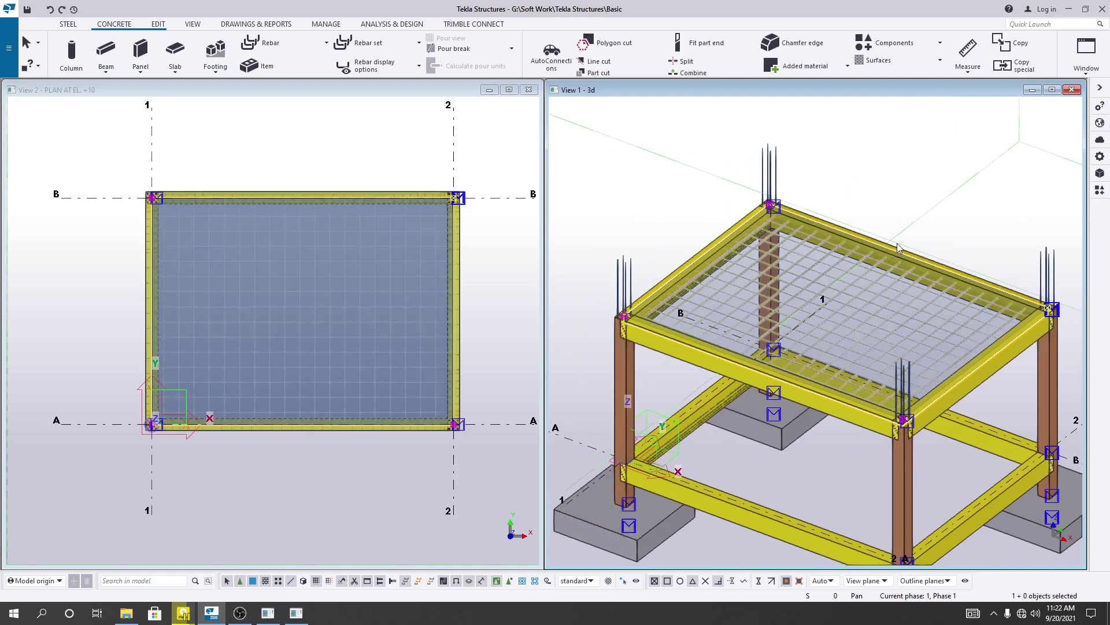
Examine the slab's reinforcement mesh up close in the 3d view and open the slab's properties
scroll(873, 314, up, 5)
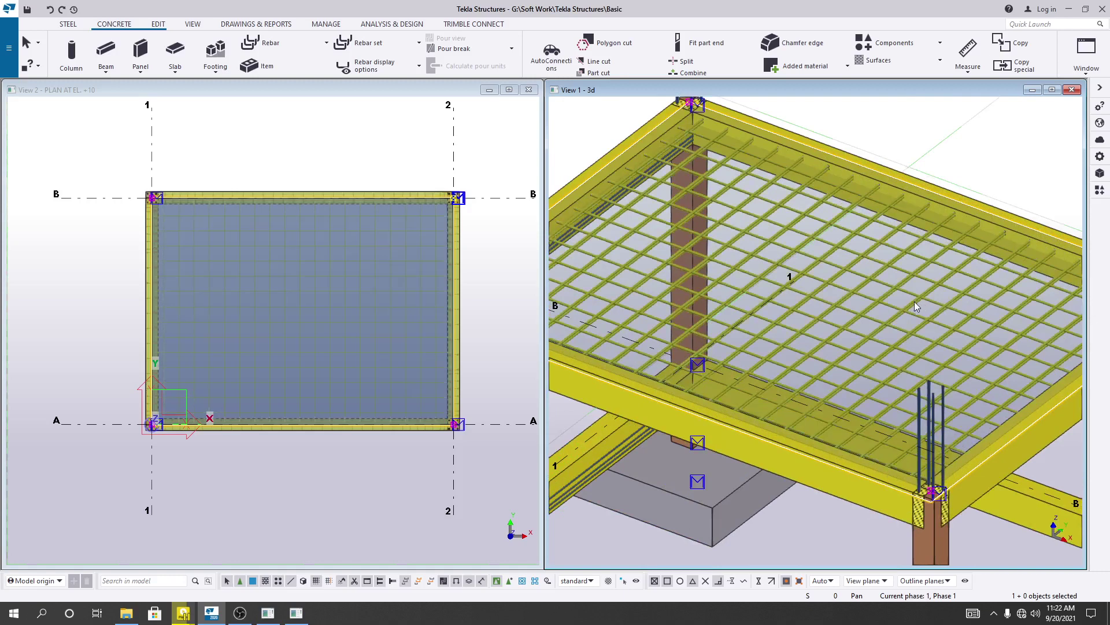
scroll(915, 301, down, 5)
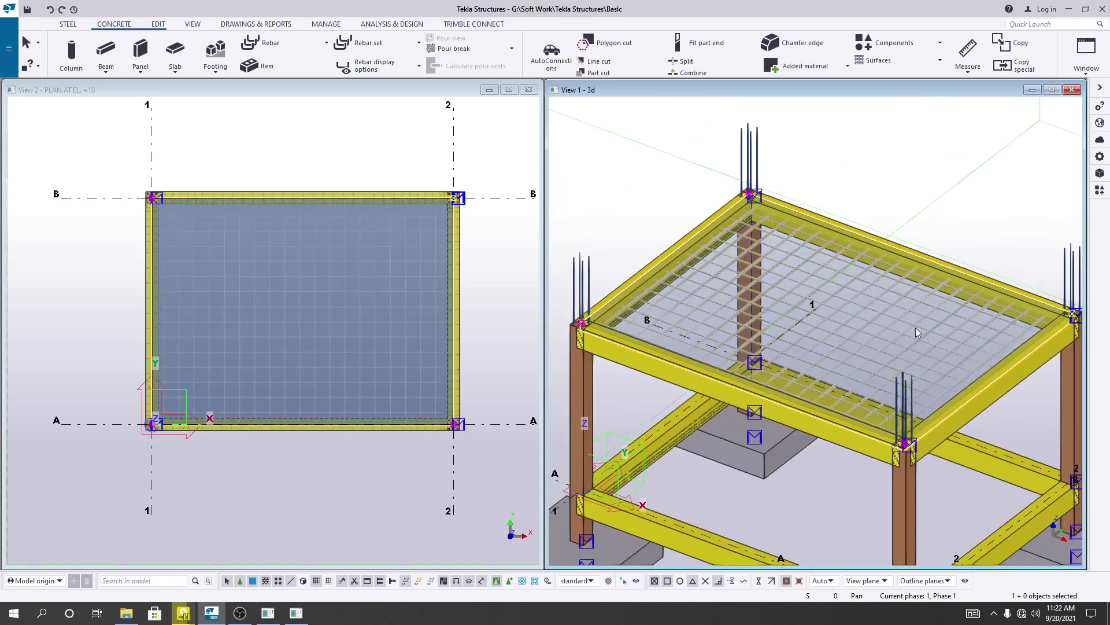
scroll(903, 339, up, 3)
scroll(825, 350, up, 1)
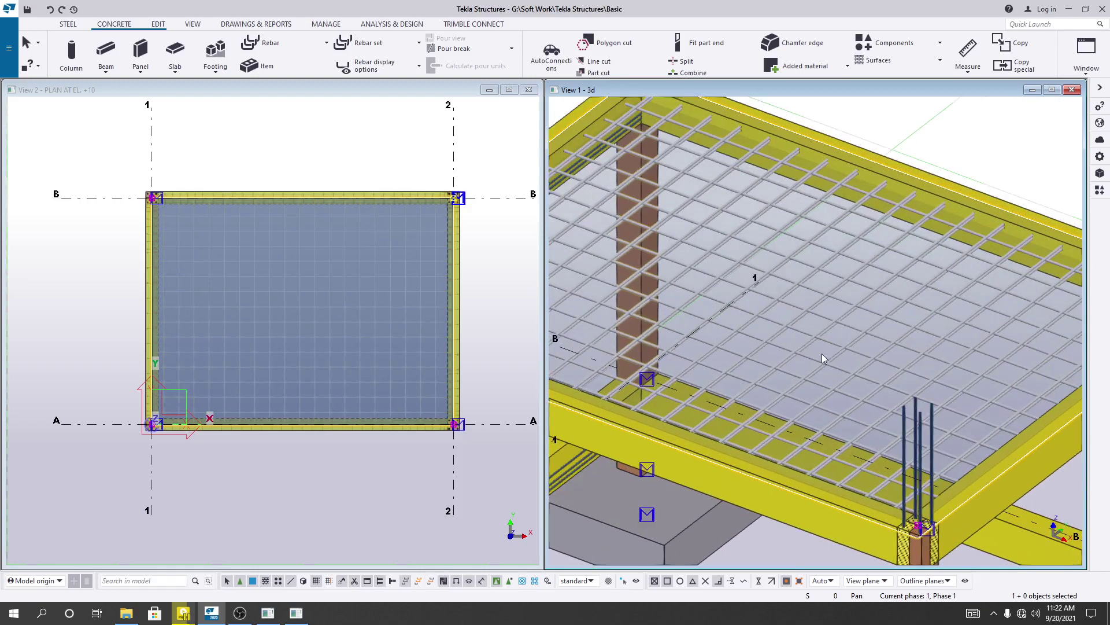
double_click(825, 360)
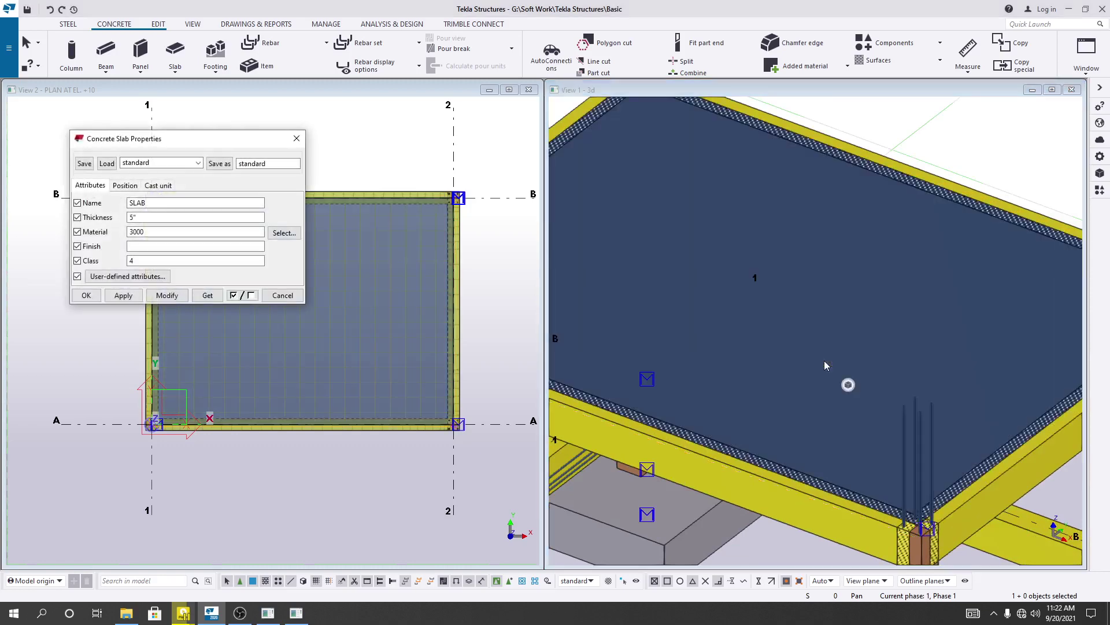
Close the slab properties and switch the 3d view to shaded wireframe so the reinforcement shows through the parts
click(297, 138)
scroll(790, 319, down, 10)
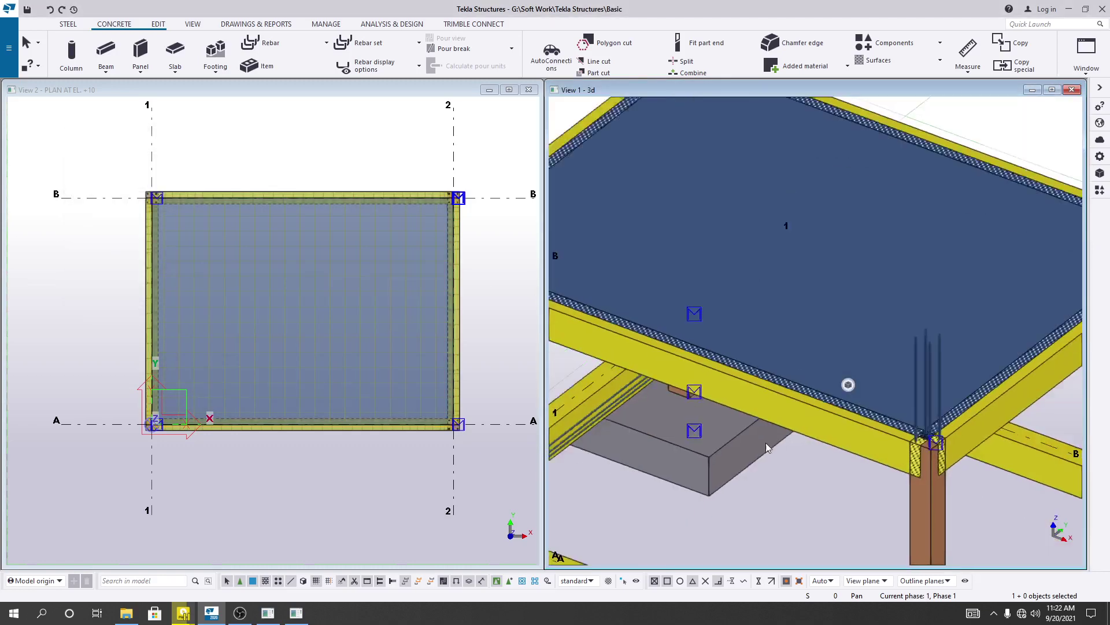
middle_drag(800, 451, 803, 455)
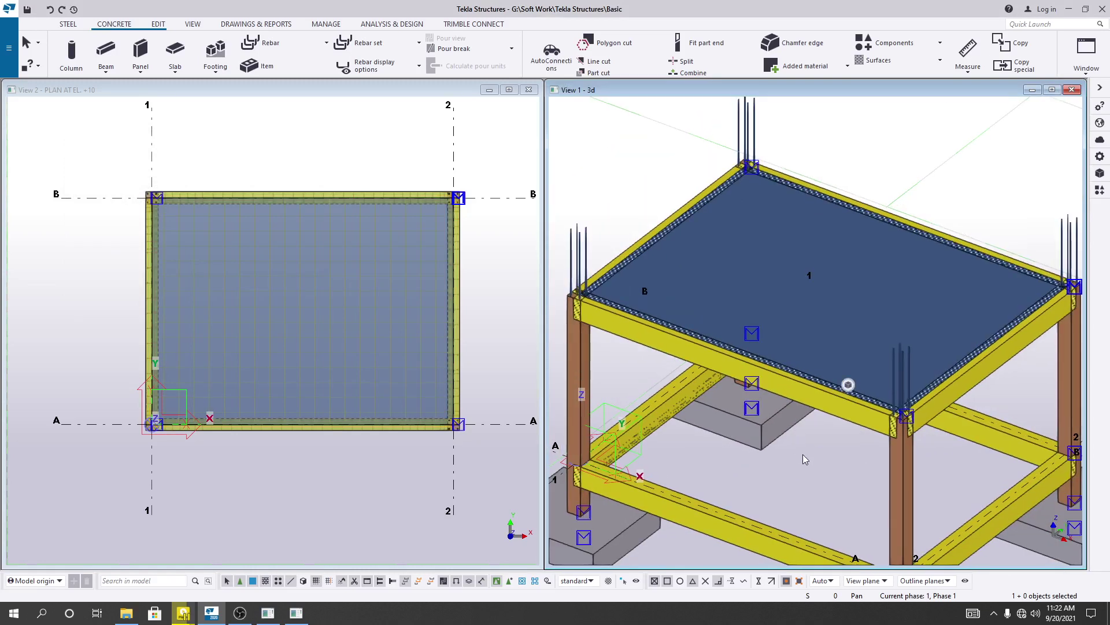
click(803, 457)
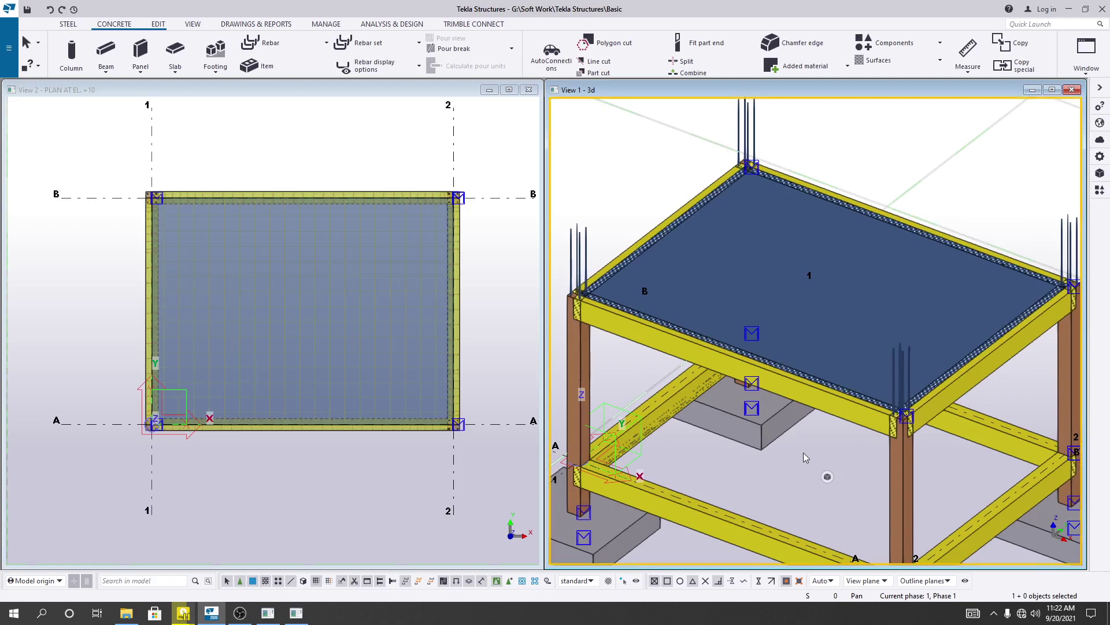
key(ctrl+2)
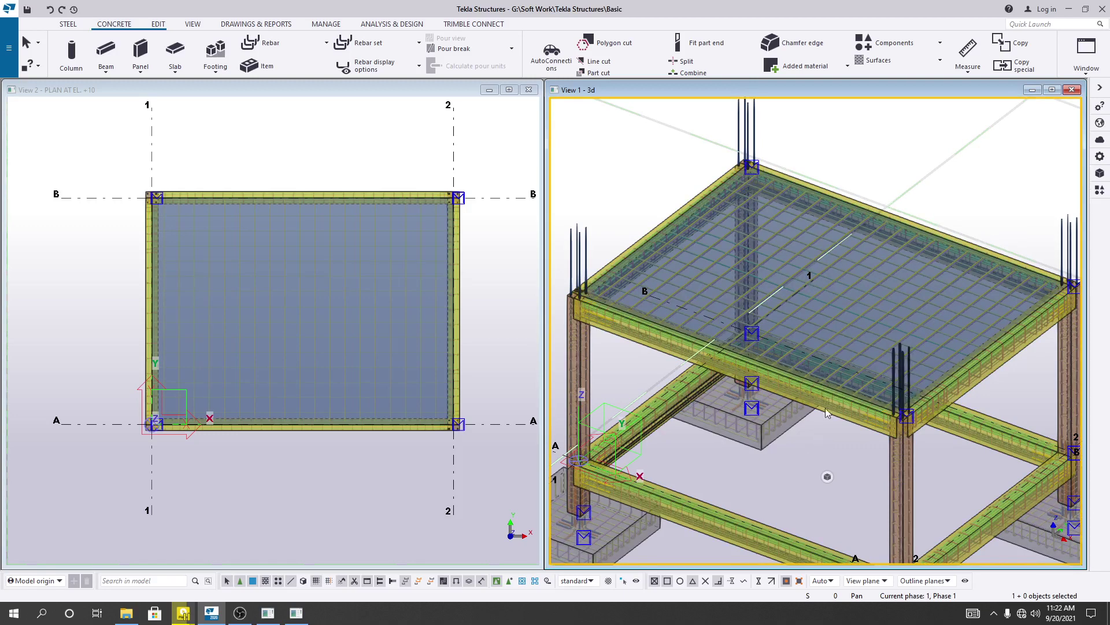
Open the properties of the slab's Slab bars (18) component and set both the top and bottom cover thickness to 3/4"
scroll(896, 311, up, 3)
scroll(887, 315, down, 2)
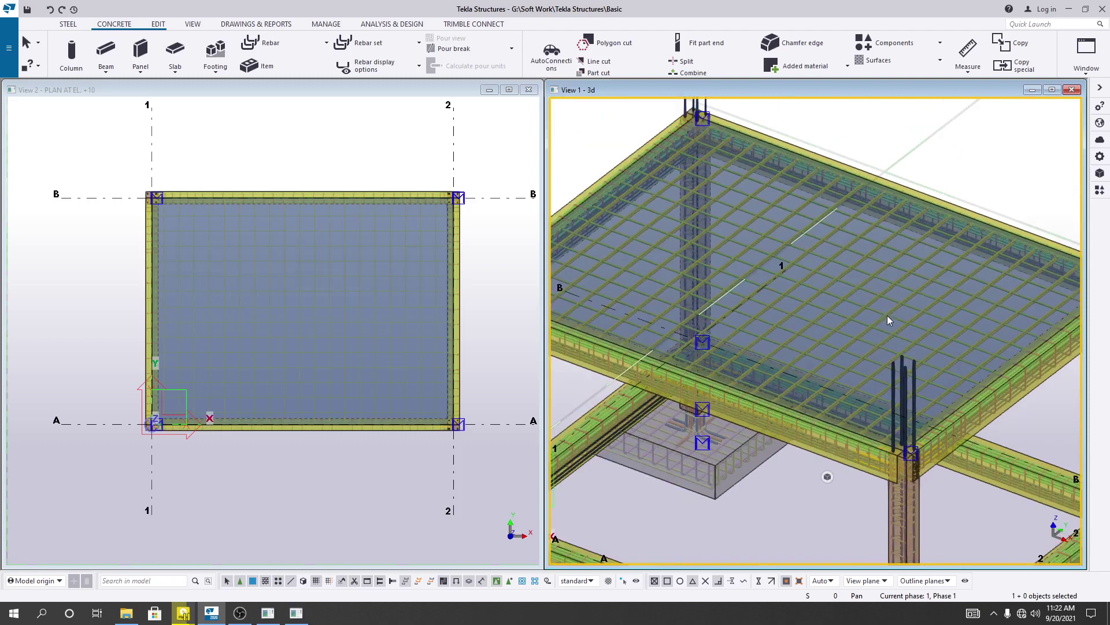
double_click(885, 318)
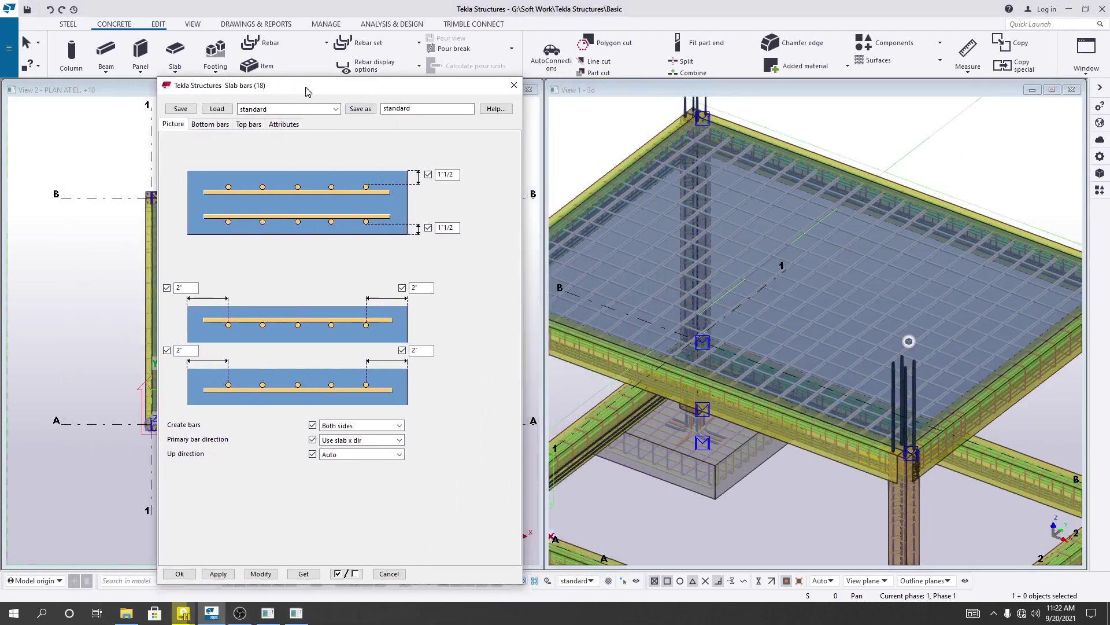
scroll(627, 450, down, 5)
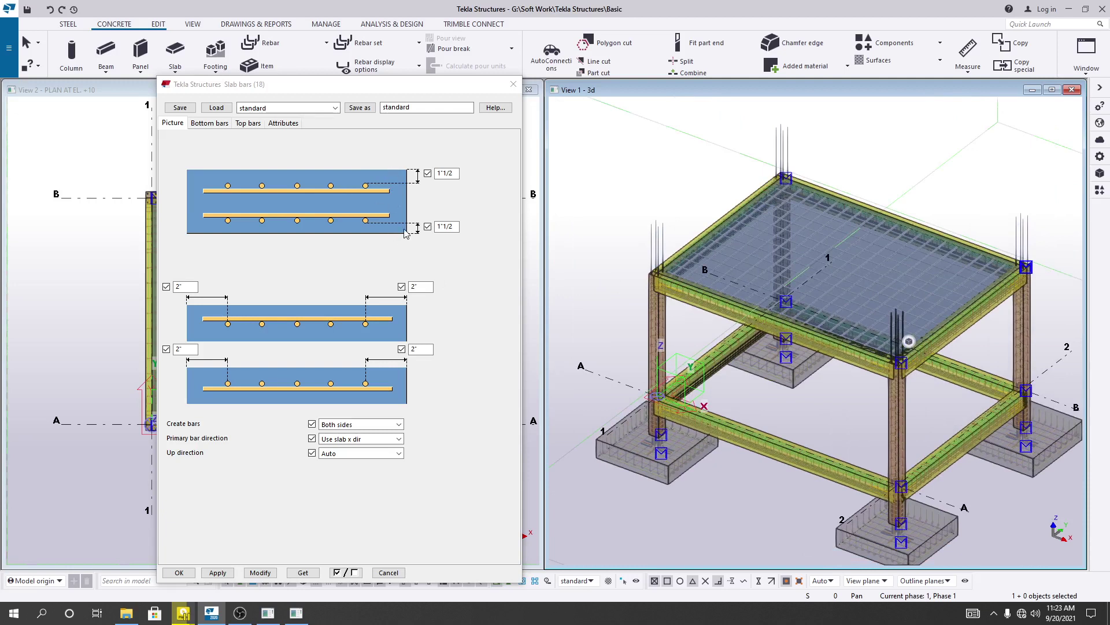
drag(455, 173, 439, 173)
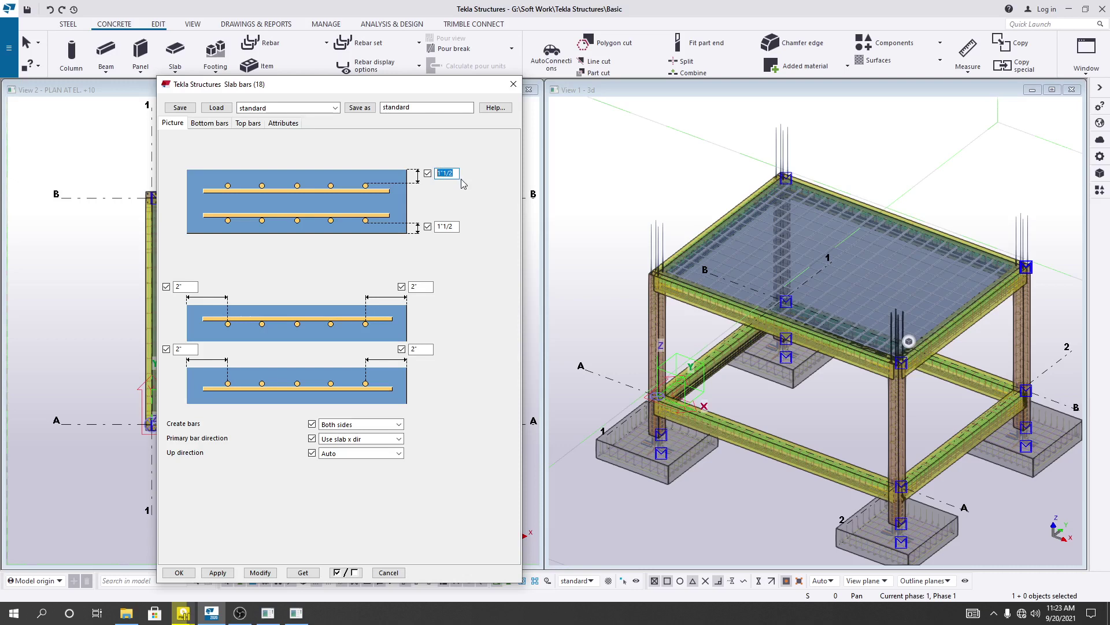
text(0.75)
click(456, 226)
drag(458, 225, 437, 226)
text(3/4)
drag(377, 85, 374, 51)
click(426, 253)
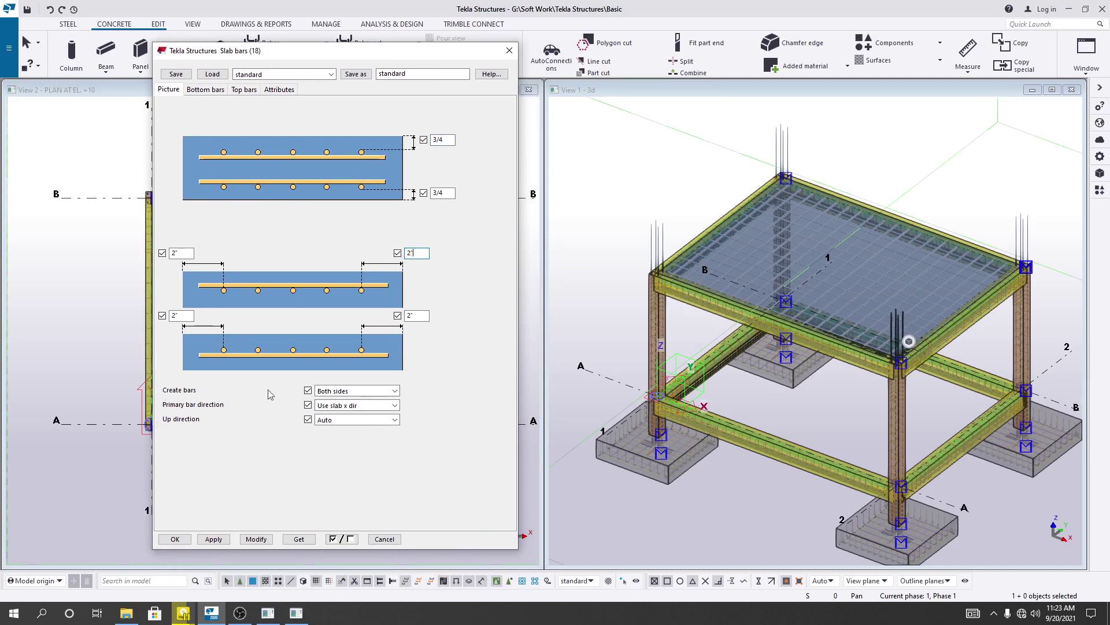
Review the choices for bar creation, primary bar direction and up direction, keeping Both sides, Use slab x dir and Auto
click(395, 392)
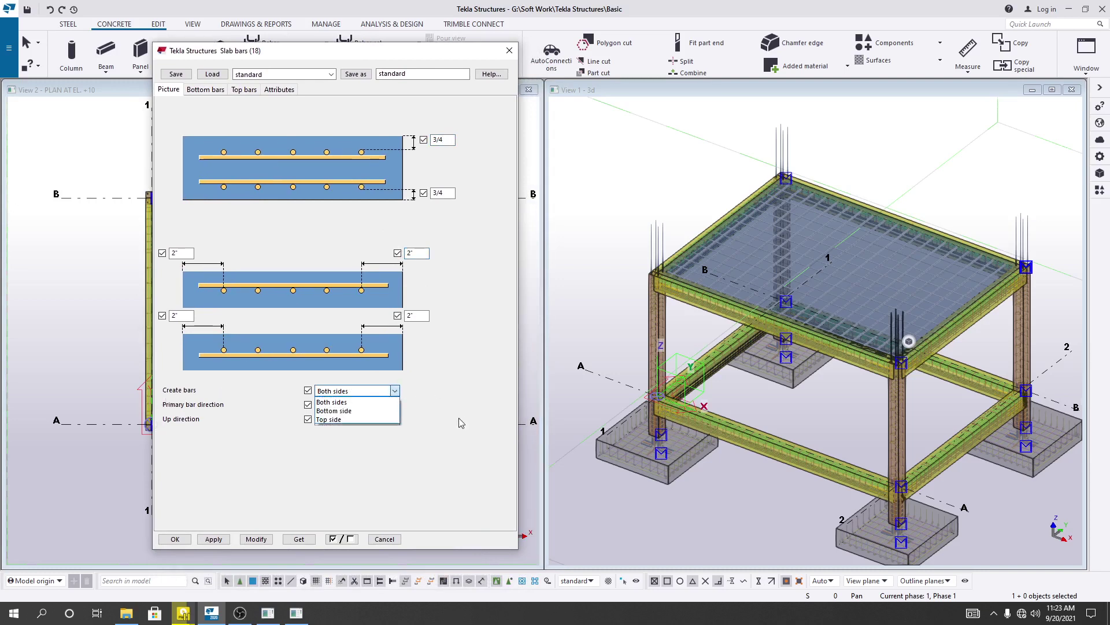
click(439, 427)
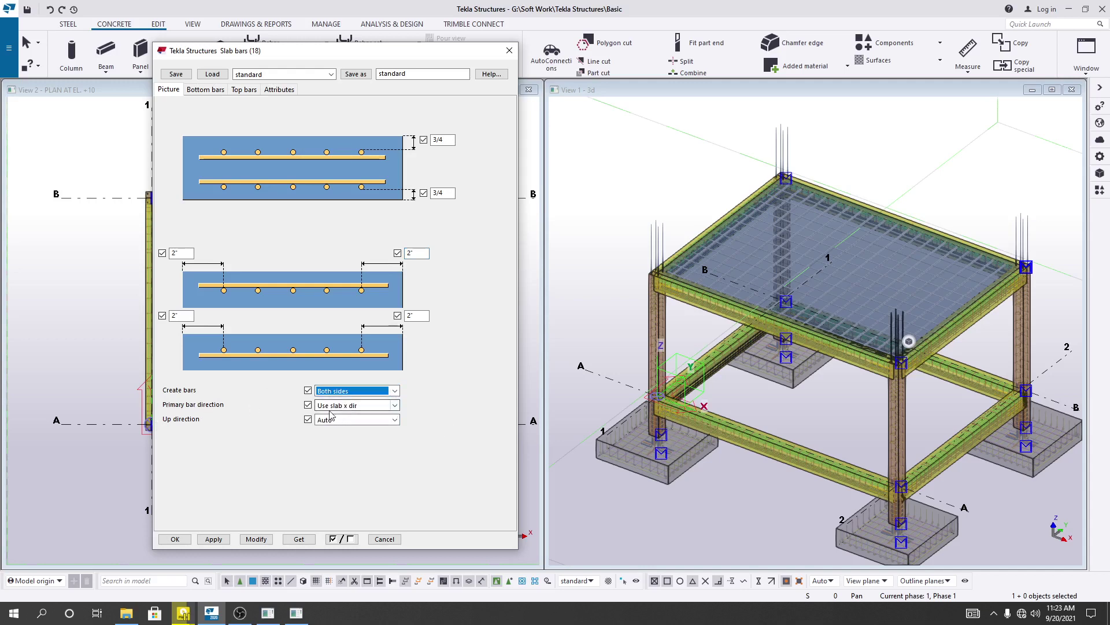
click(395, 405)
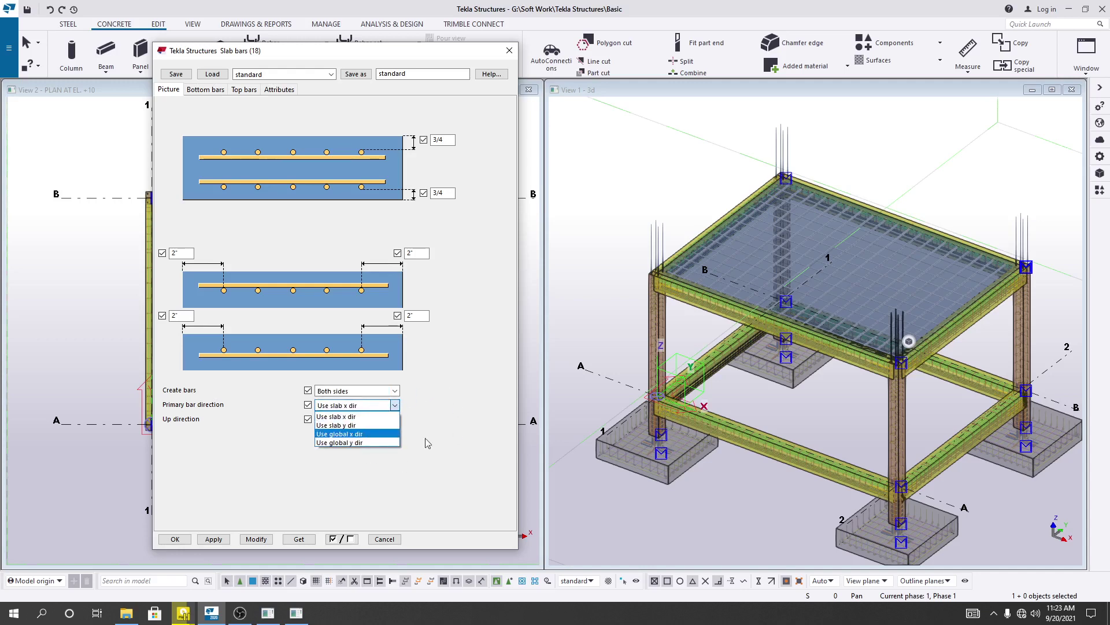
click(499, 417)
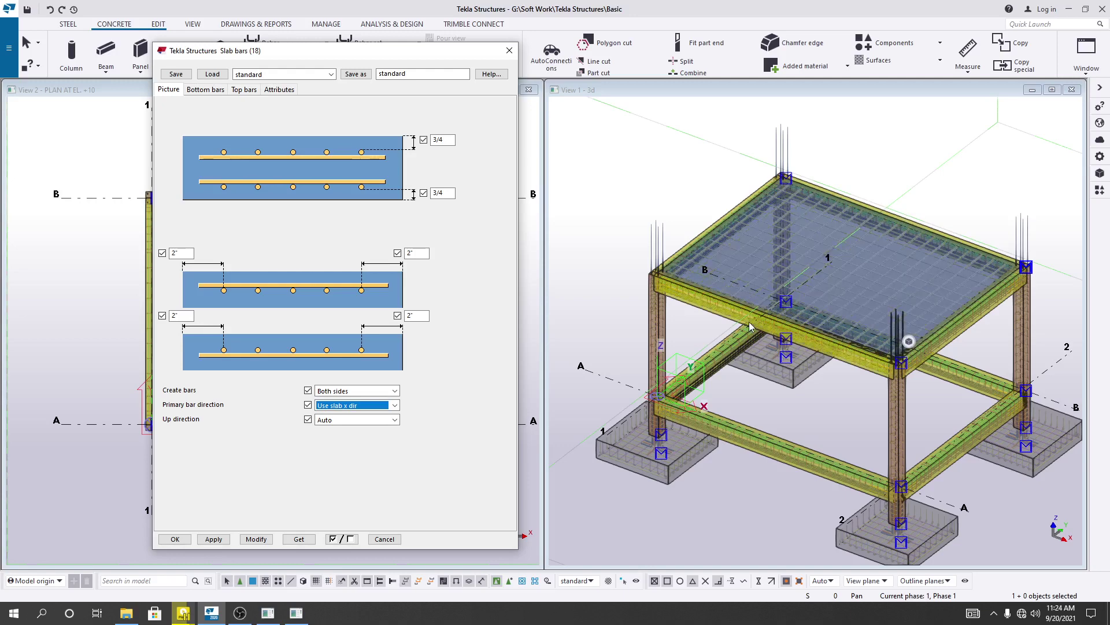
click(394, 407)
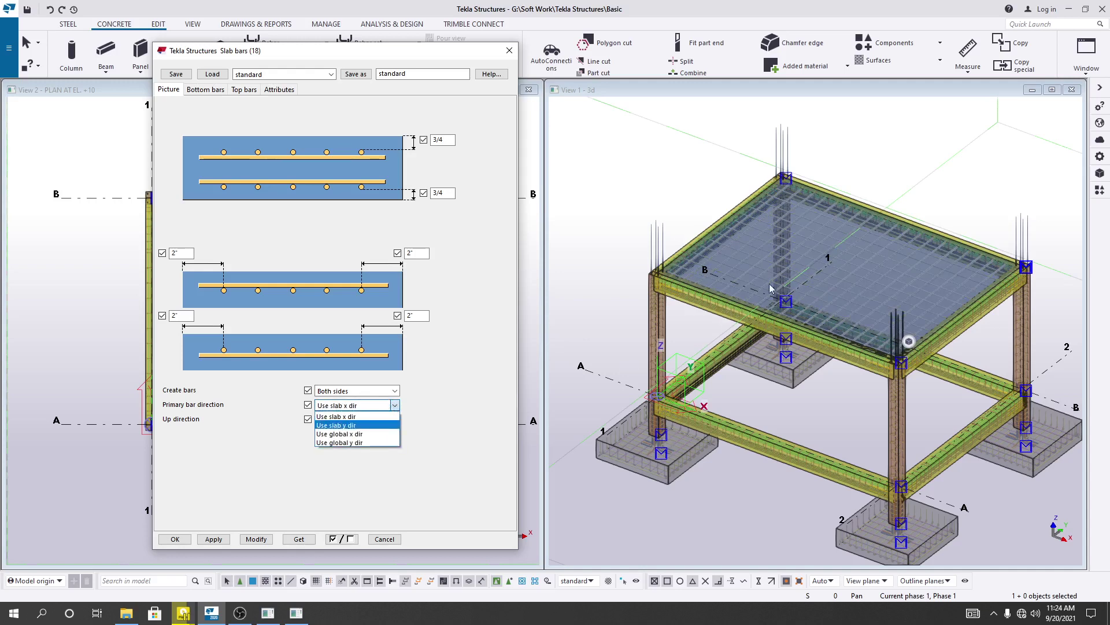
click(359, 419)
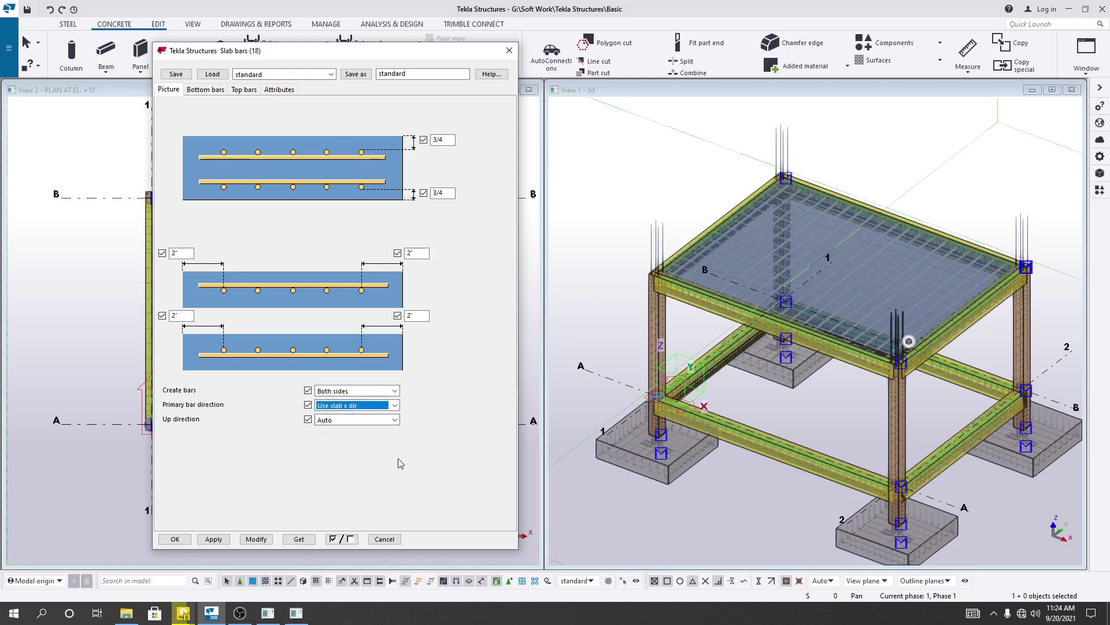
click(395, 421)
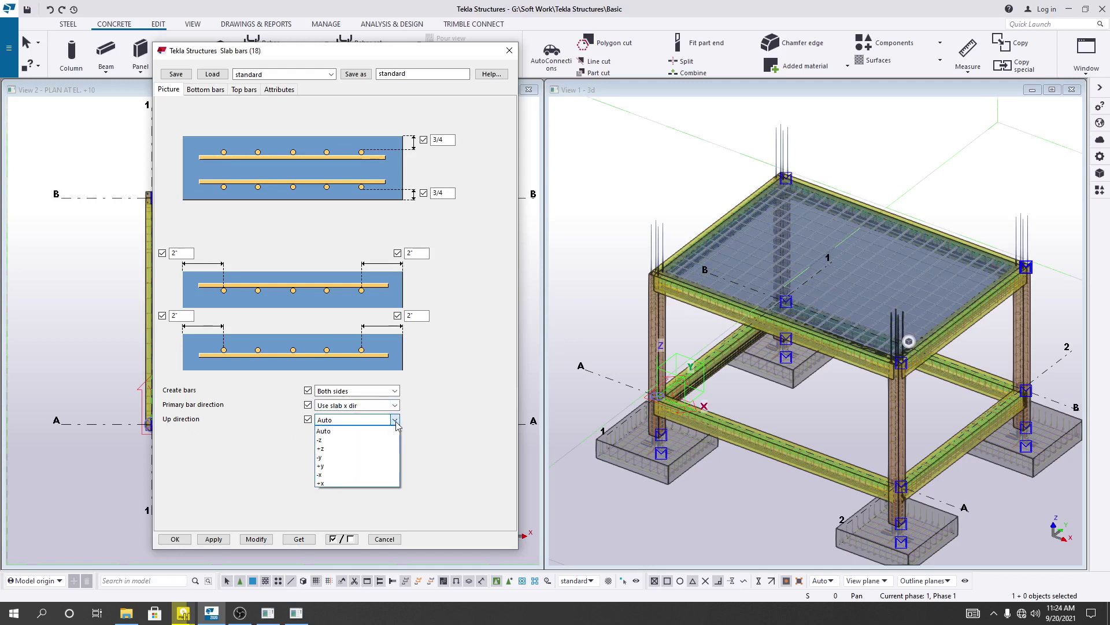
click(446, 424)
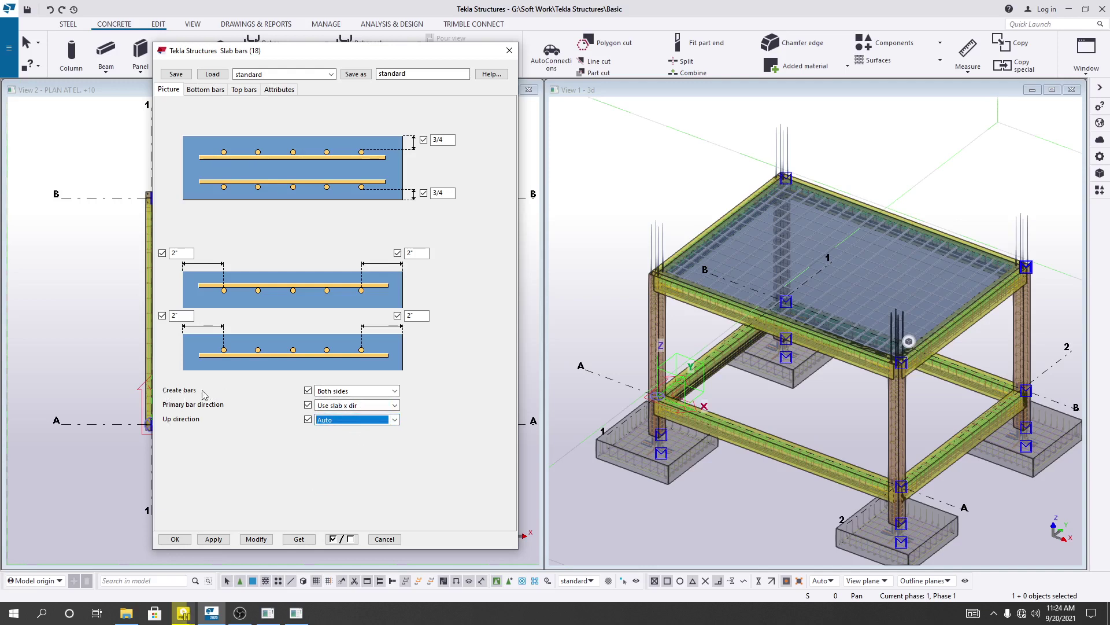
Try creating the slab bars on the bottom side only, modify the component and inspect the mesh in the 3d view
click(395, 391)
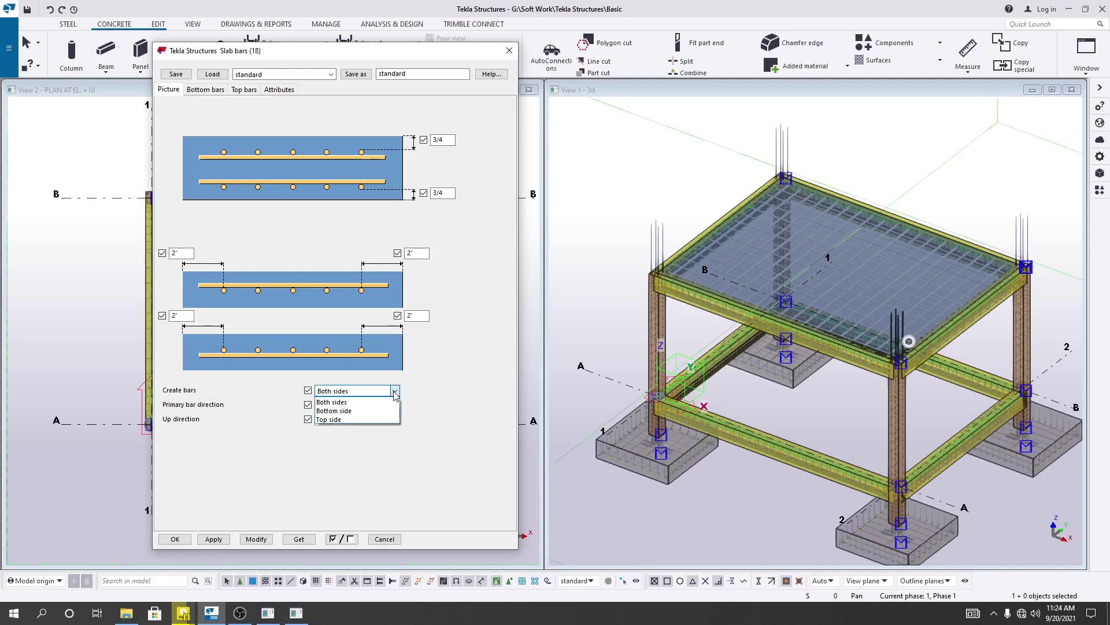
click(346, 411)
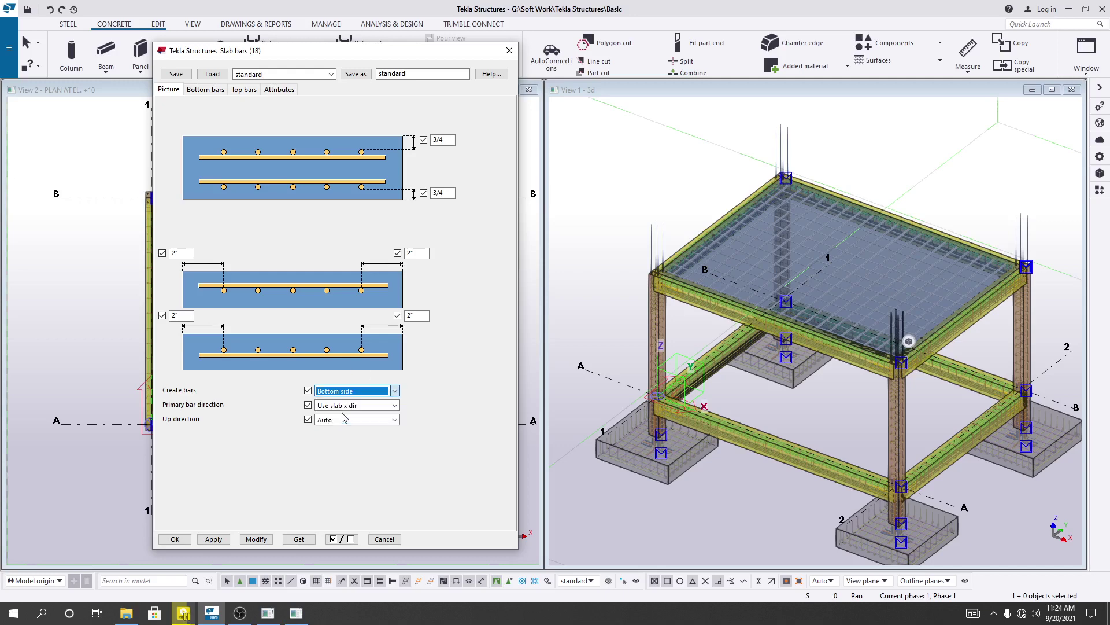
click(254, 539)
scroll(849, 283, up, 4)
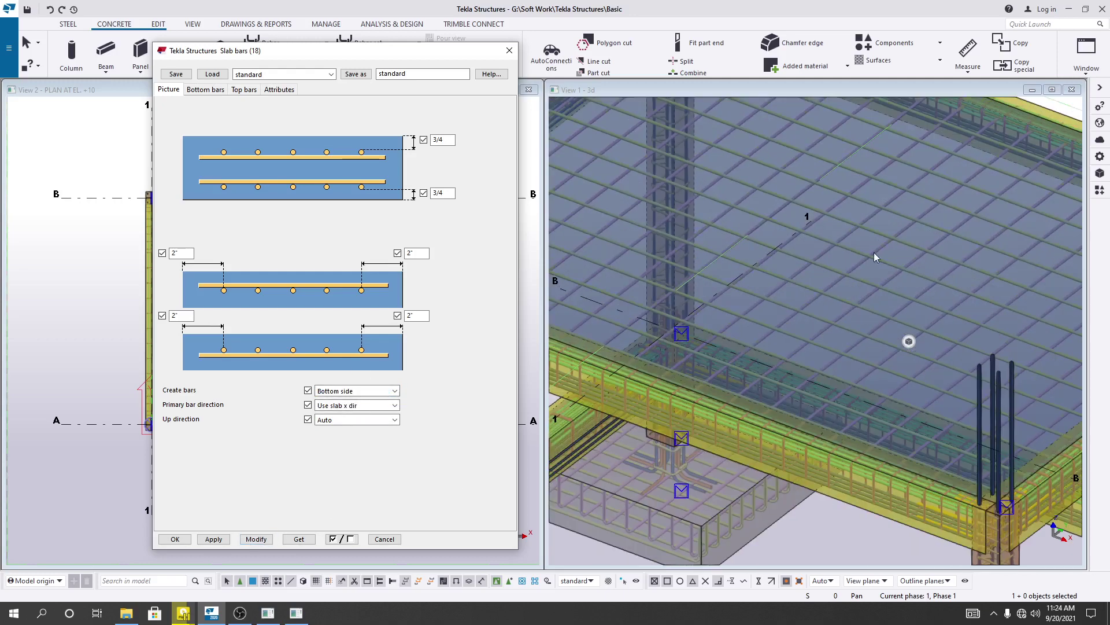
scroll(911, 225, down, 4)
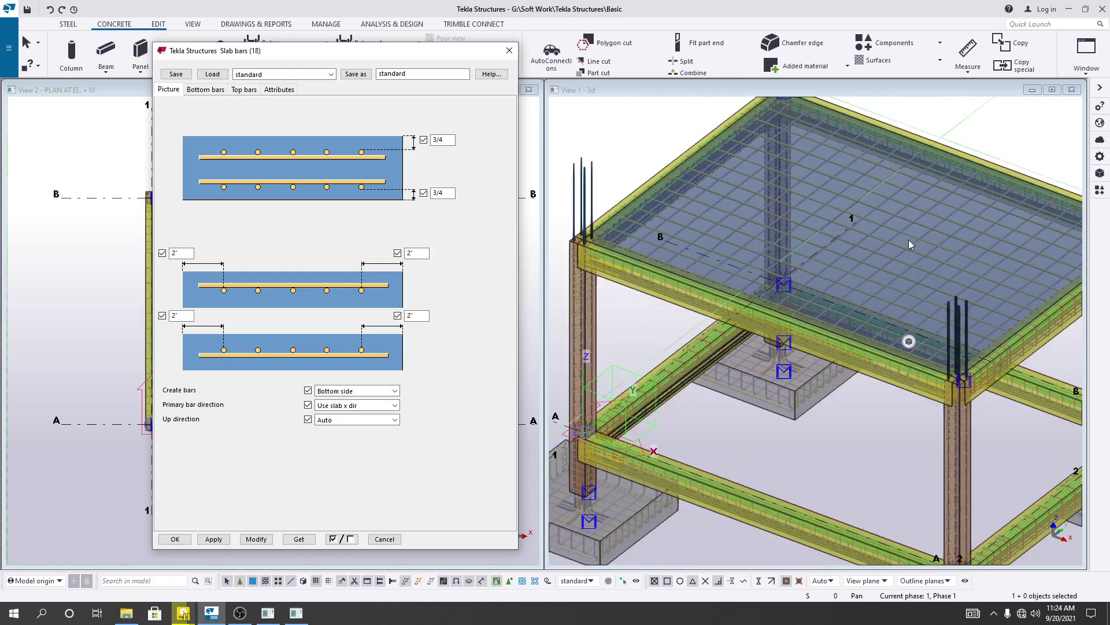
Set Create bars to Both sides and modify the slab's reinforcement component
click(395, 391)
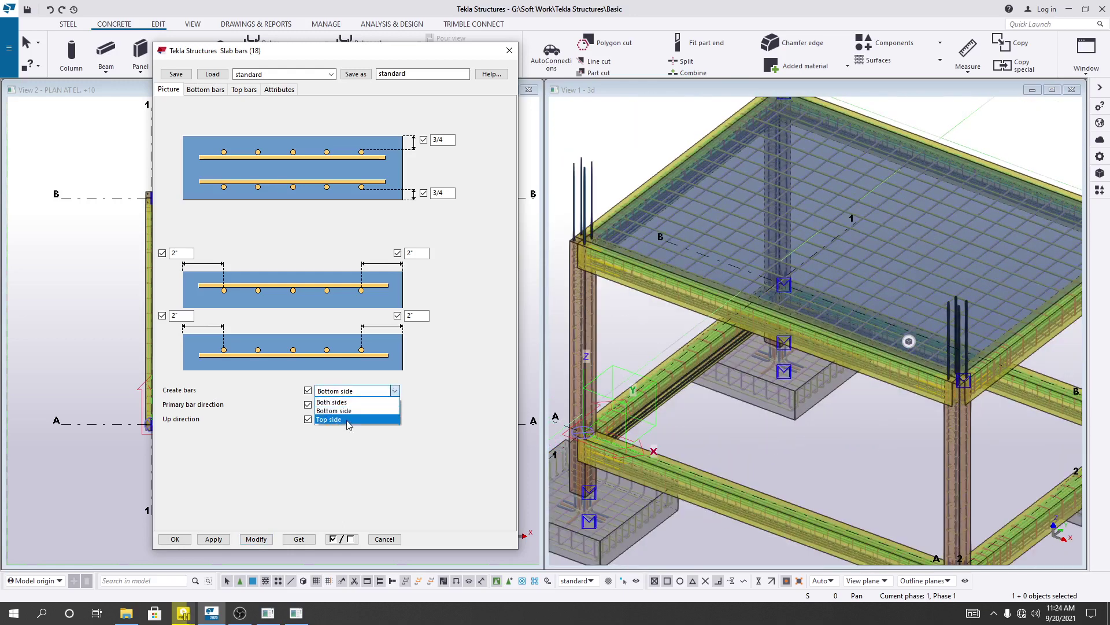
click(332, 401)
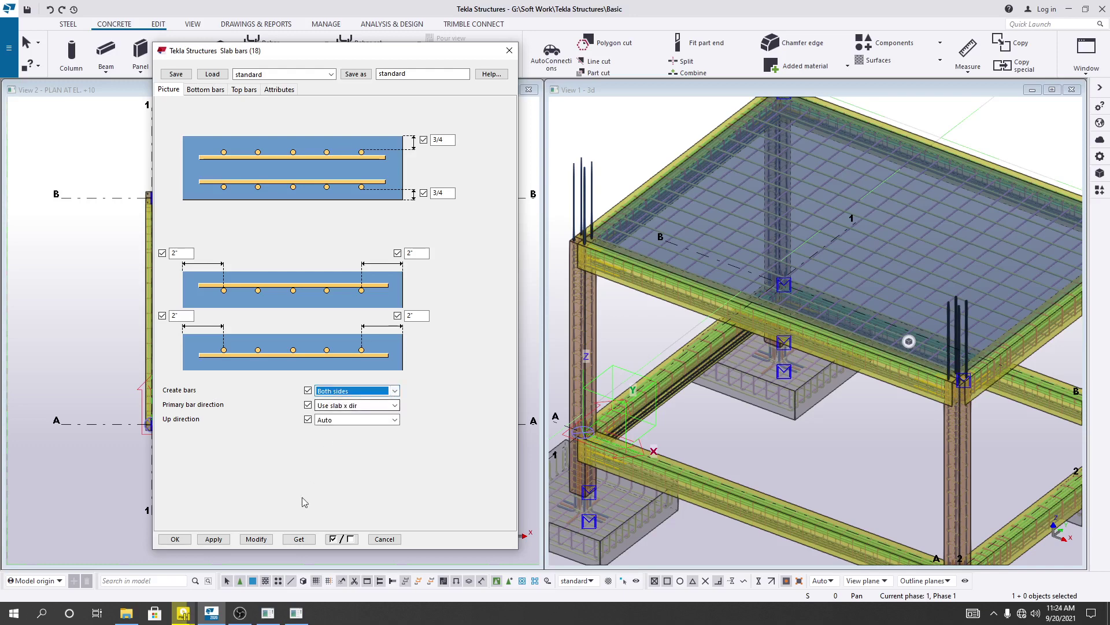
click(258, 539)
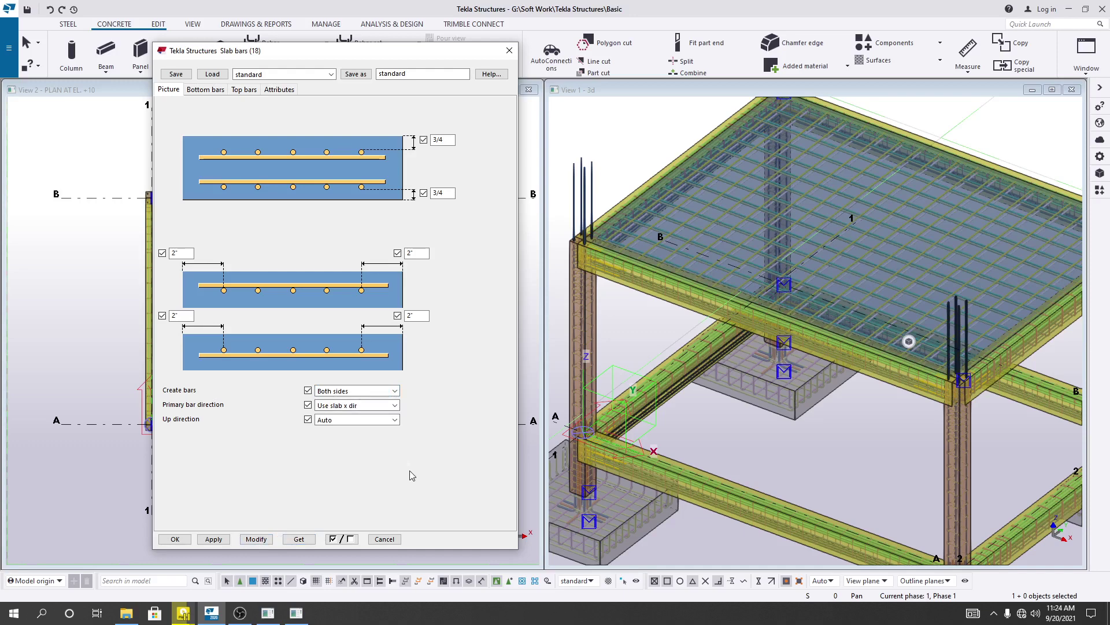
click(238, 612)
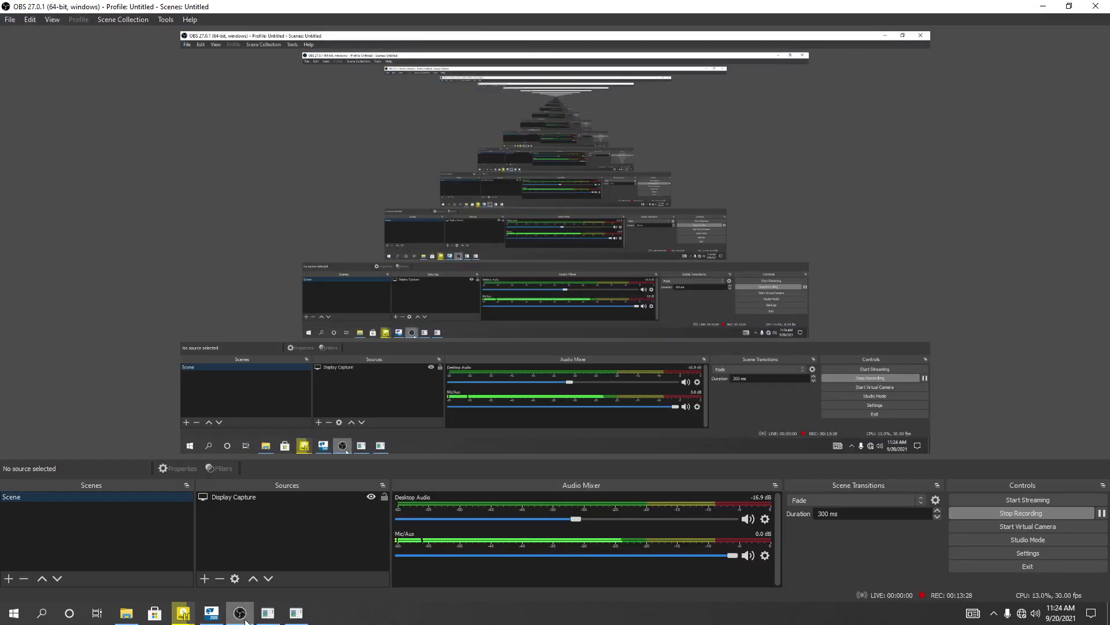
click(211, 613)
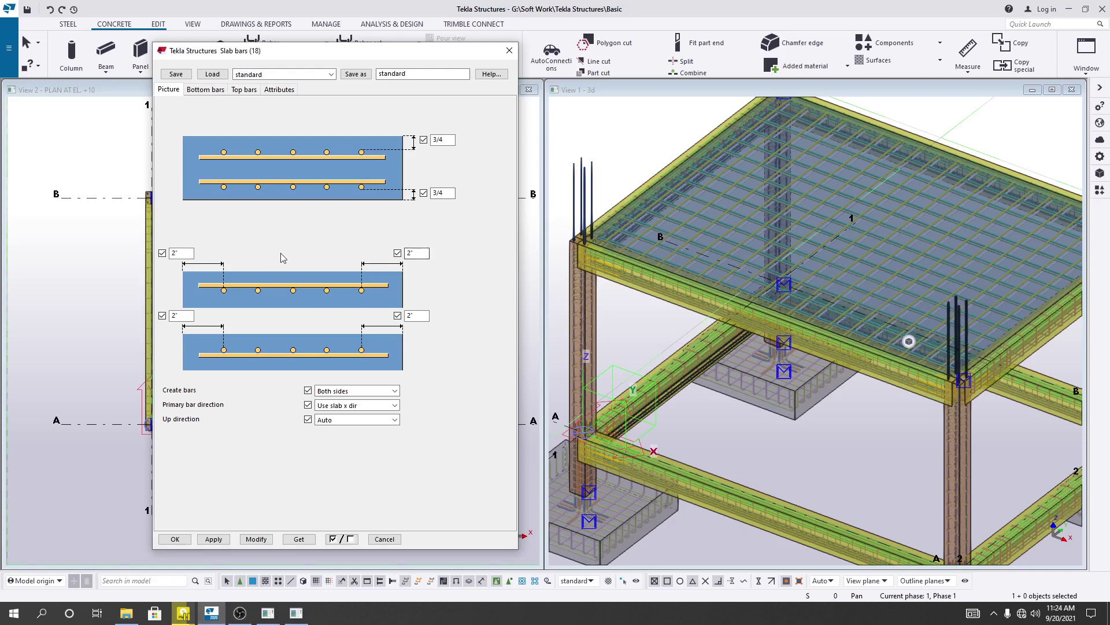
Set the diameter of the primary bottom bars to the #3 main bar in grade A615-60
click(219, 91)
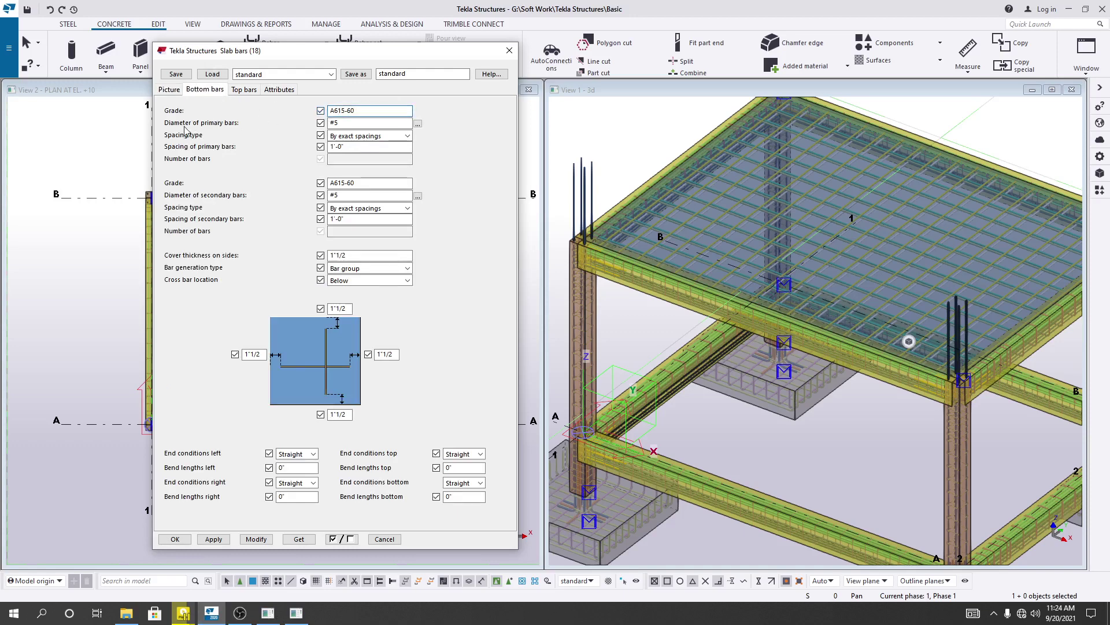
click(373, 111)
drag(356, 111, 328, 111)
click(365, 124)
click(359, 122)
click(417, 123)
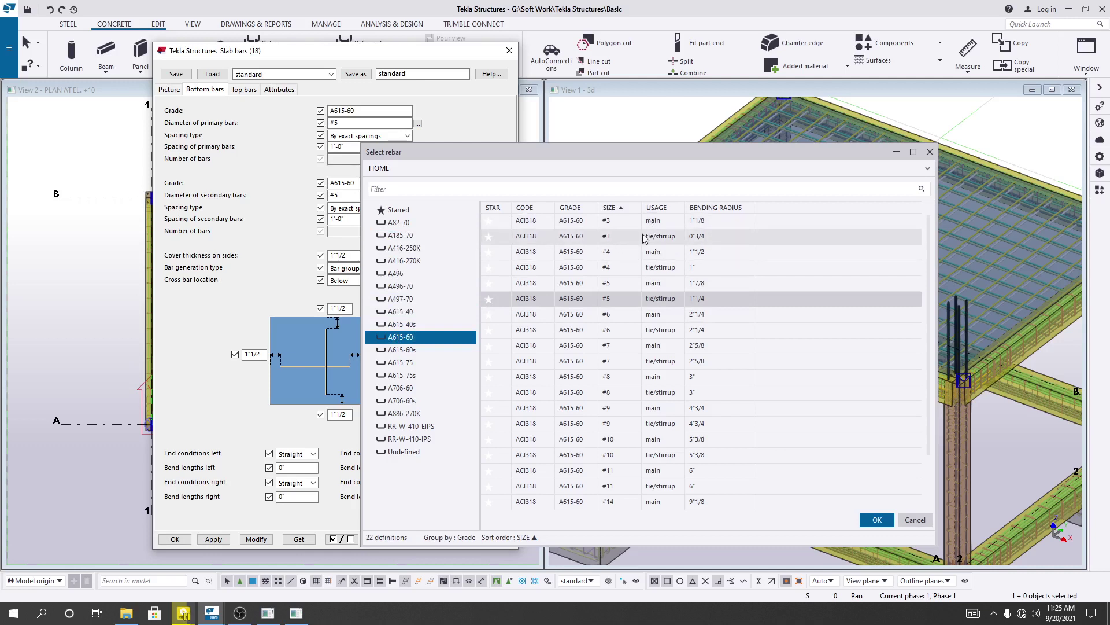
click(662, 237)
click(670, 220)
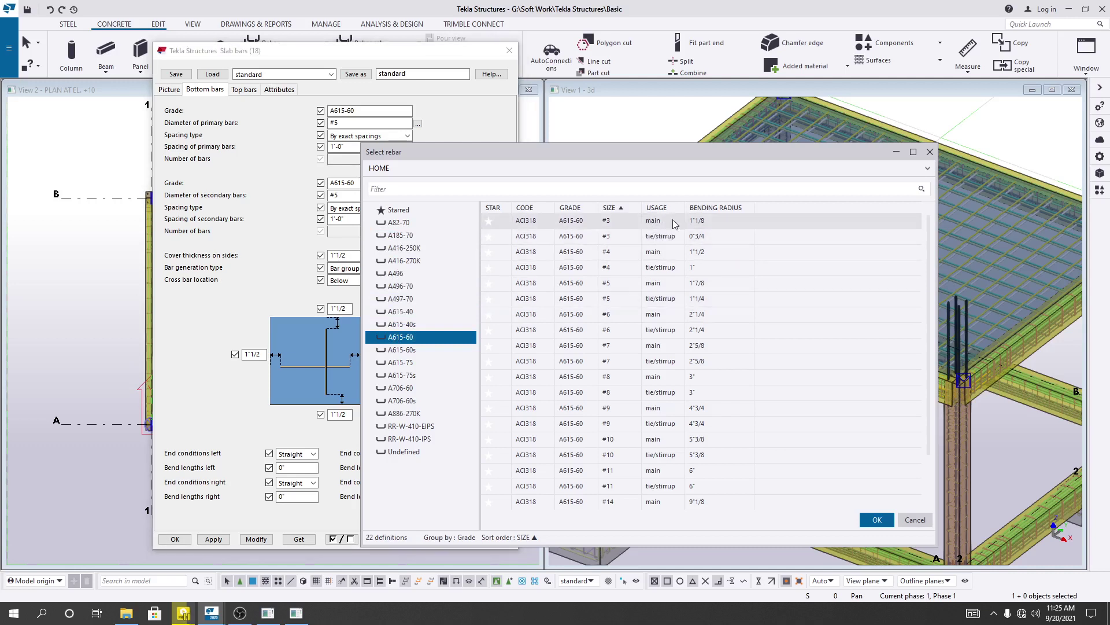
click(877, 520)
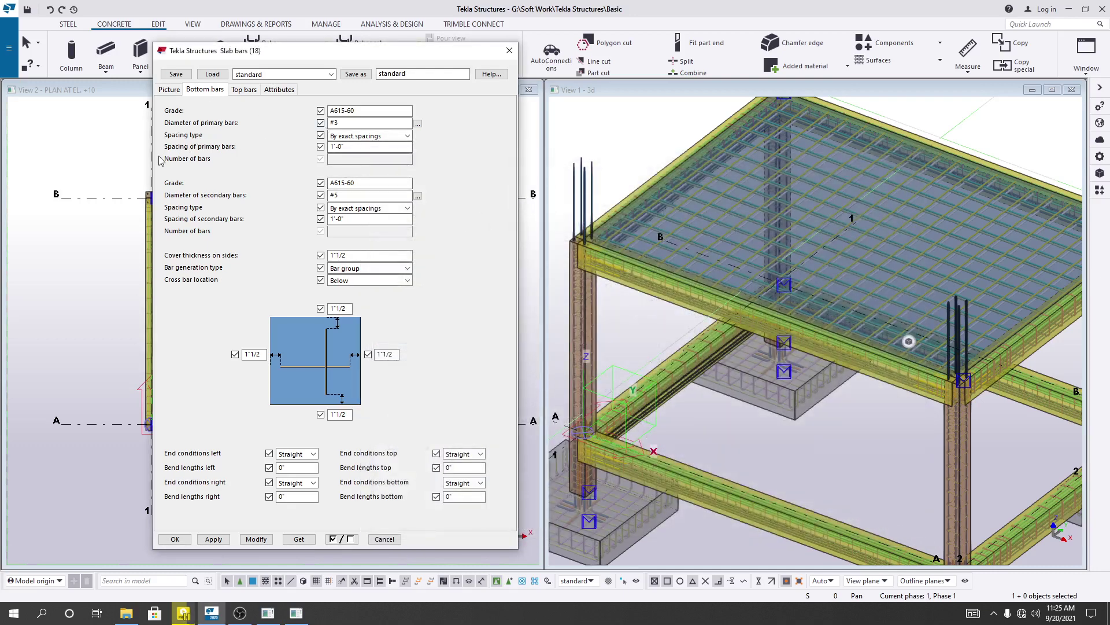
Keep exact spacings for the primary bottom bars and set their spacing to 5"
click(357, 147)
drag(361, 151, 338, 148)
click(408, 137)
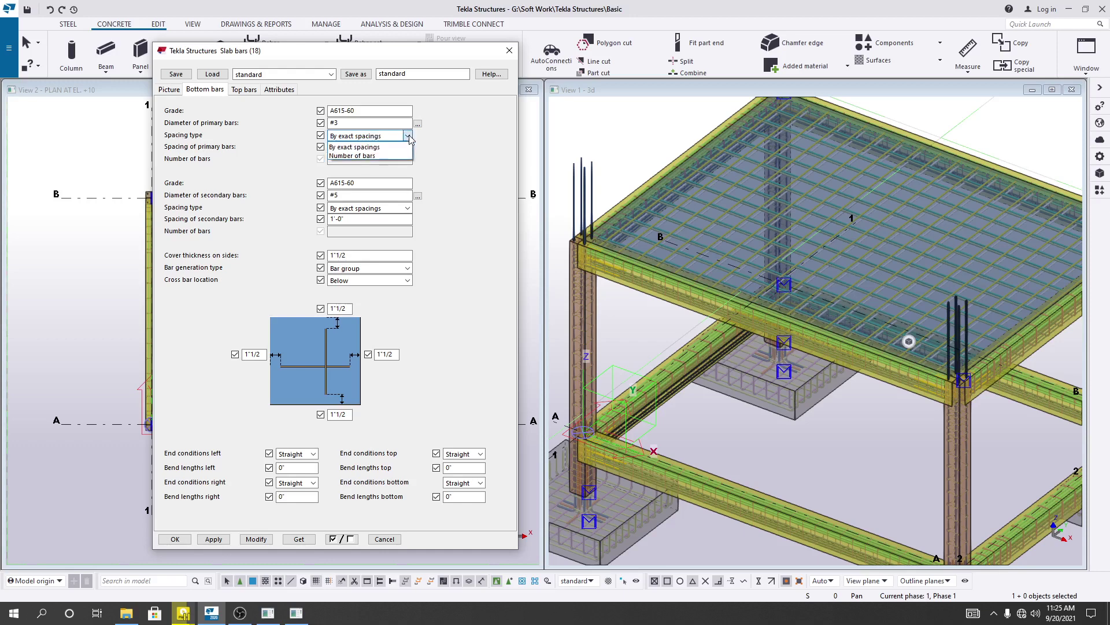
click(381, 148)
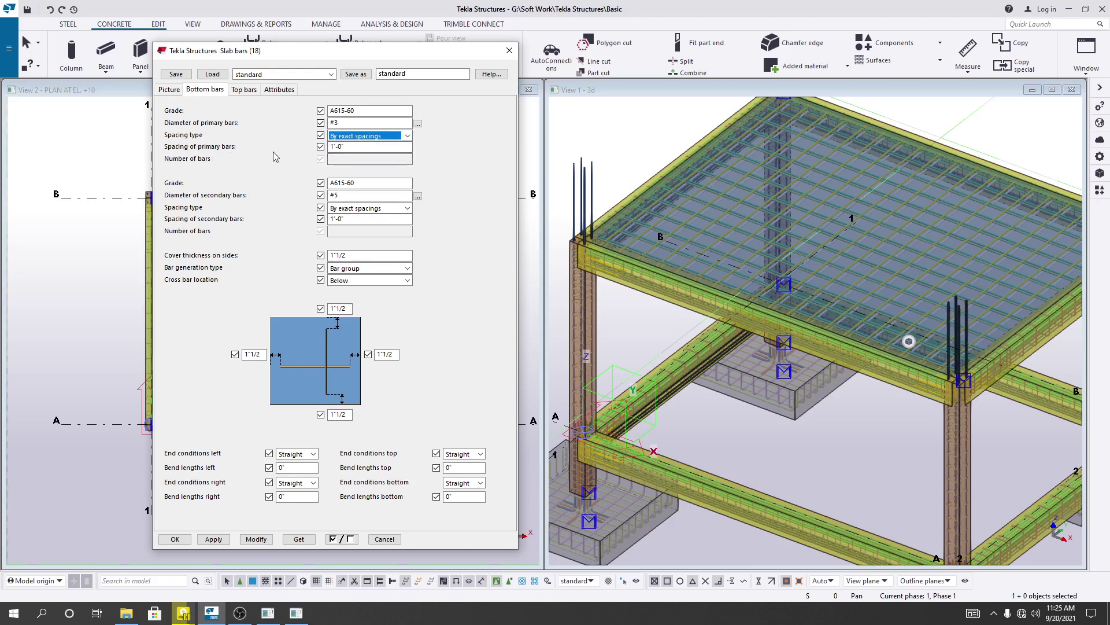
key(Tab)
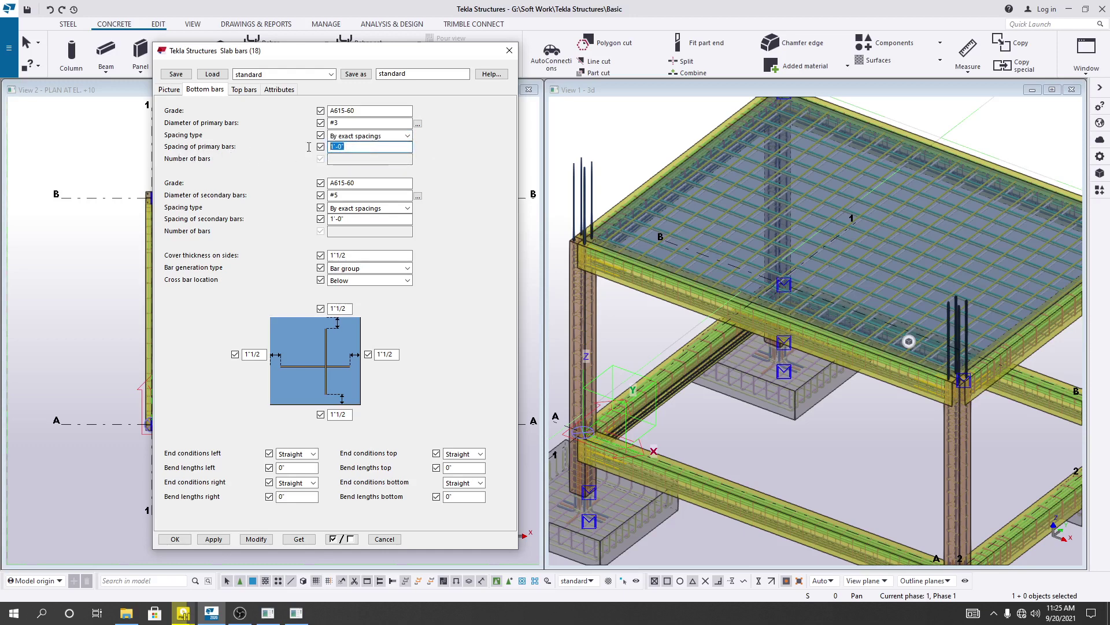
text(7)
Set the secondary bottom bars to the #3 tie/stirrup bar in grade A615-60 with an exact spacing of 7"
click(418, 196)
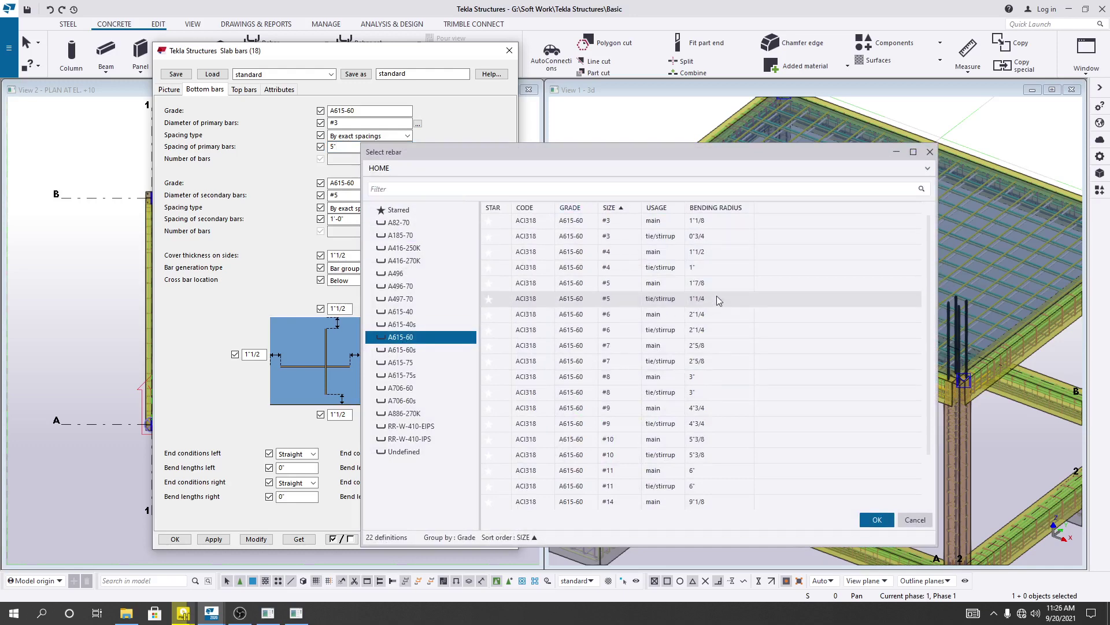
click(663, 235)
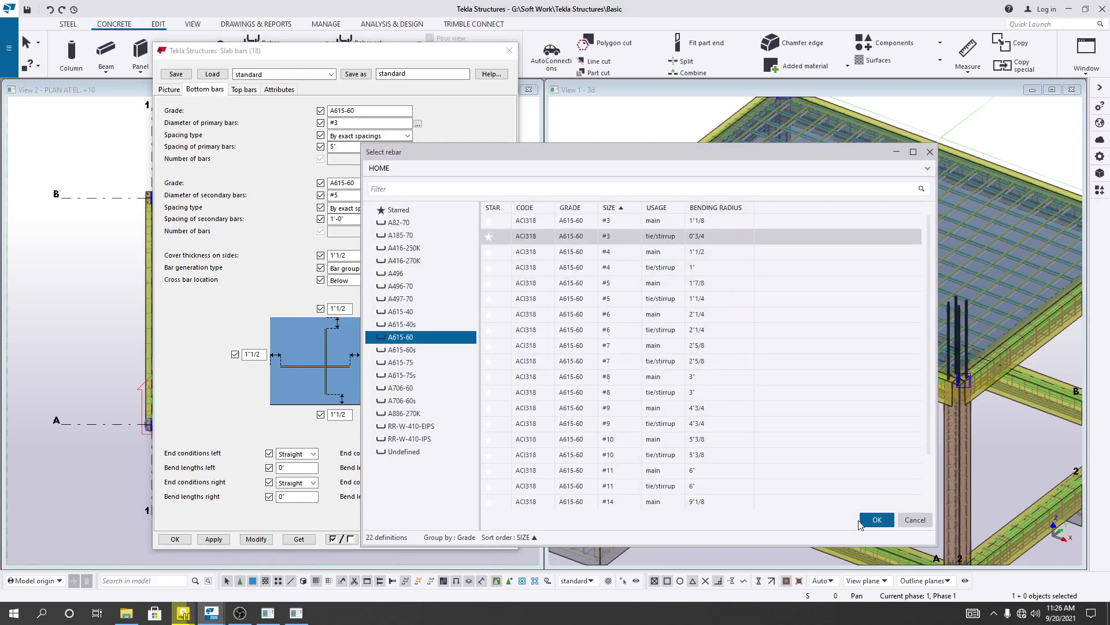
click(861, 521)
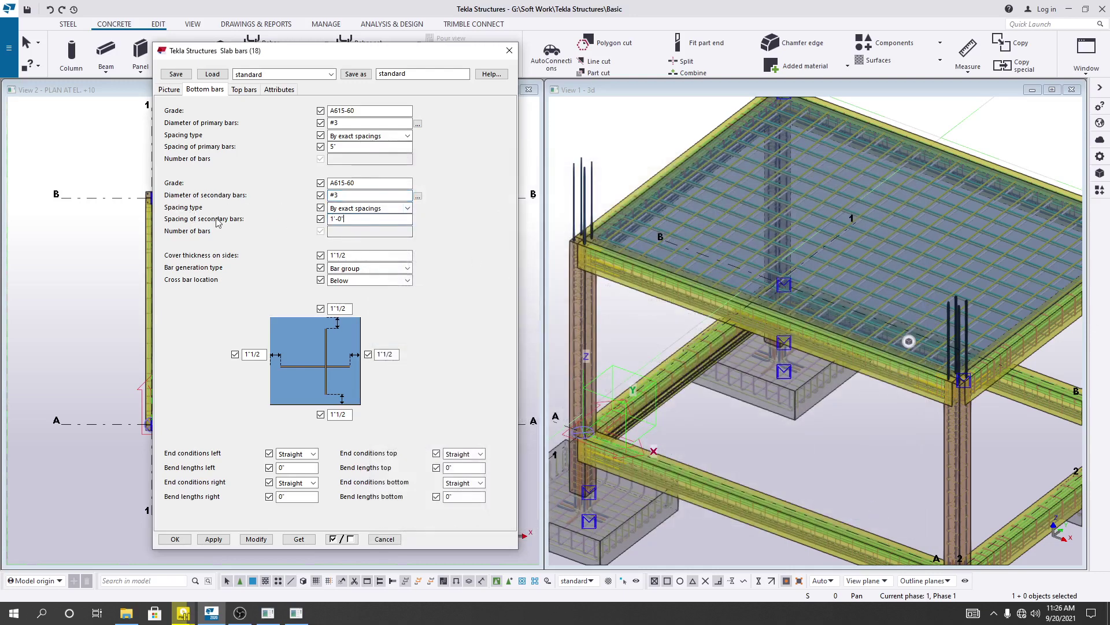
drag(358, 219, 296, 221)
text(7)
key(Tab)
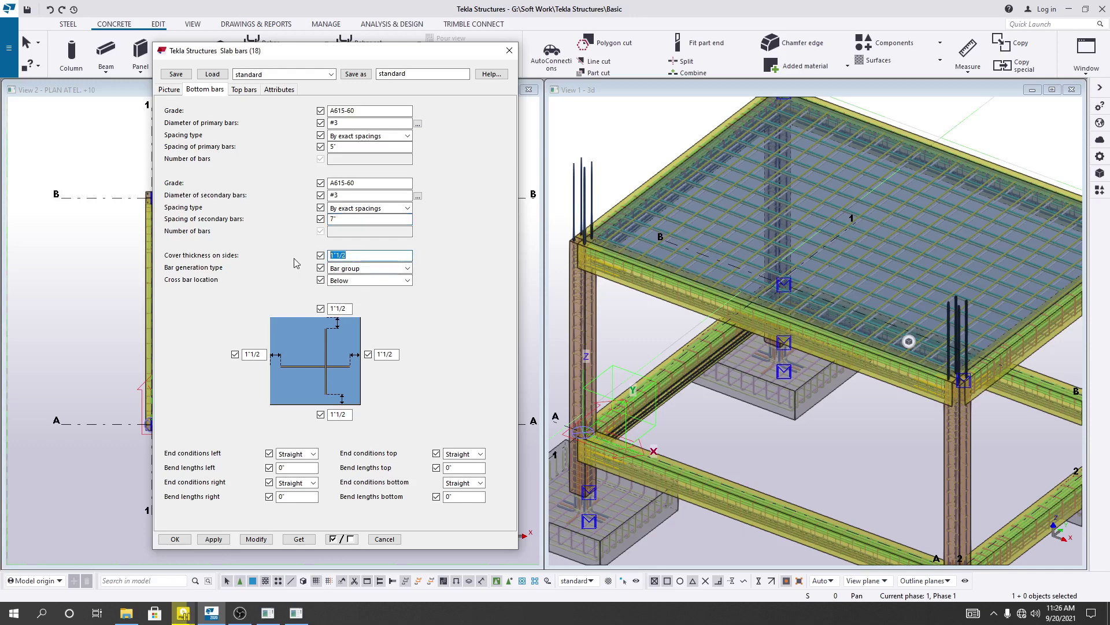
Set the bottom bars' cover thickness on sides to 3/4", keeping bar generation as Bar group and cross bar location Below
text(0.75)
click(395, 269)
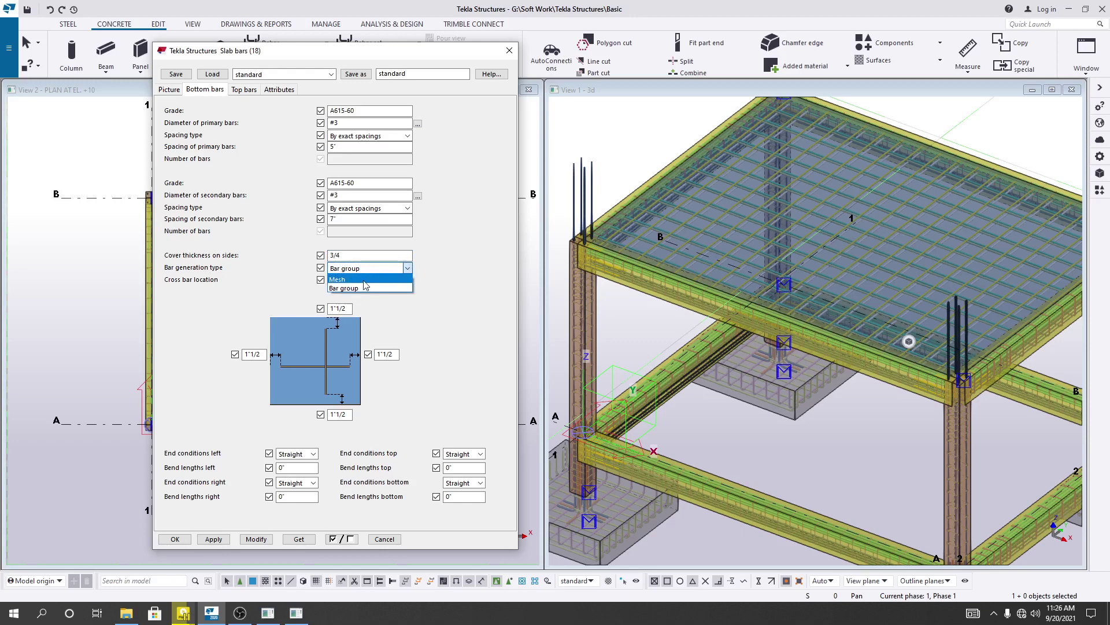
click(366, 288)
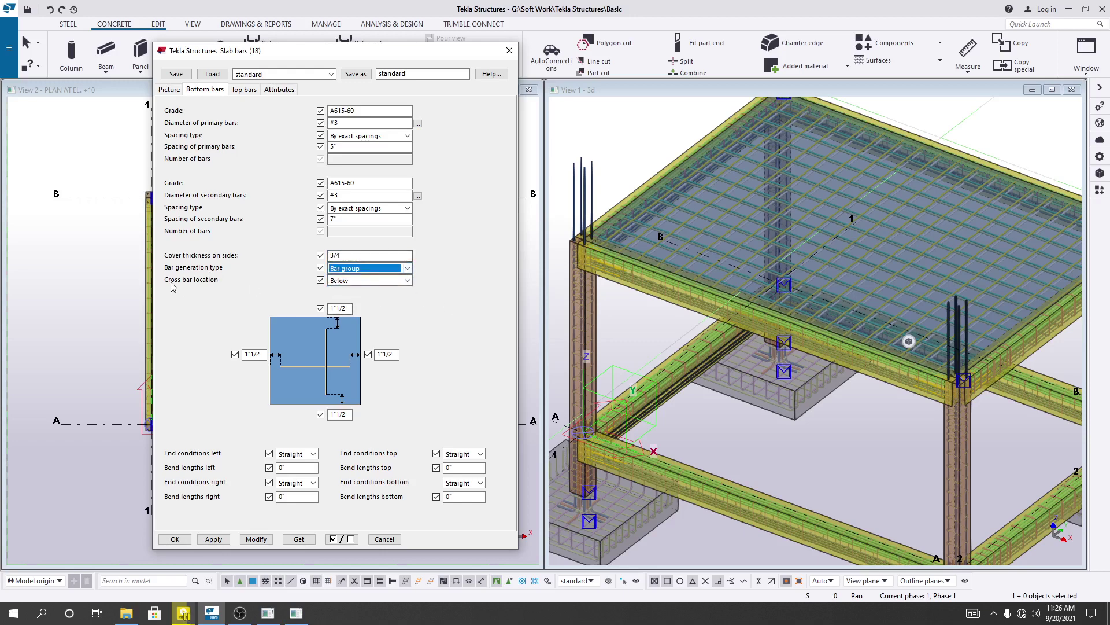
click(407, 281)
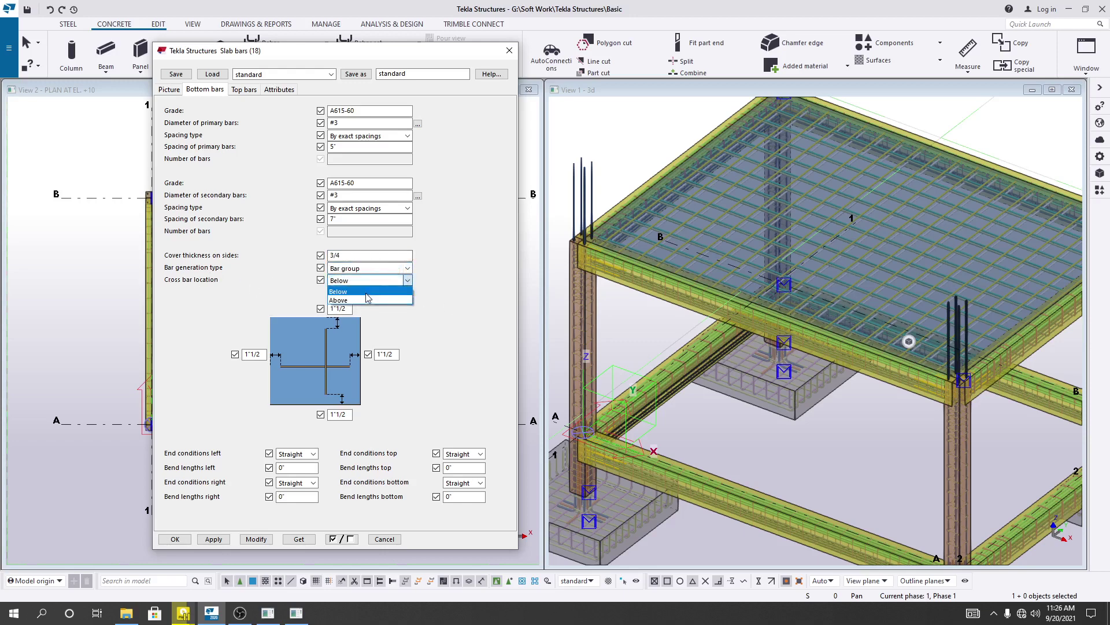
click(446, 288)
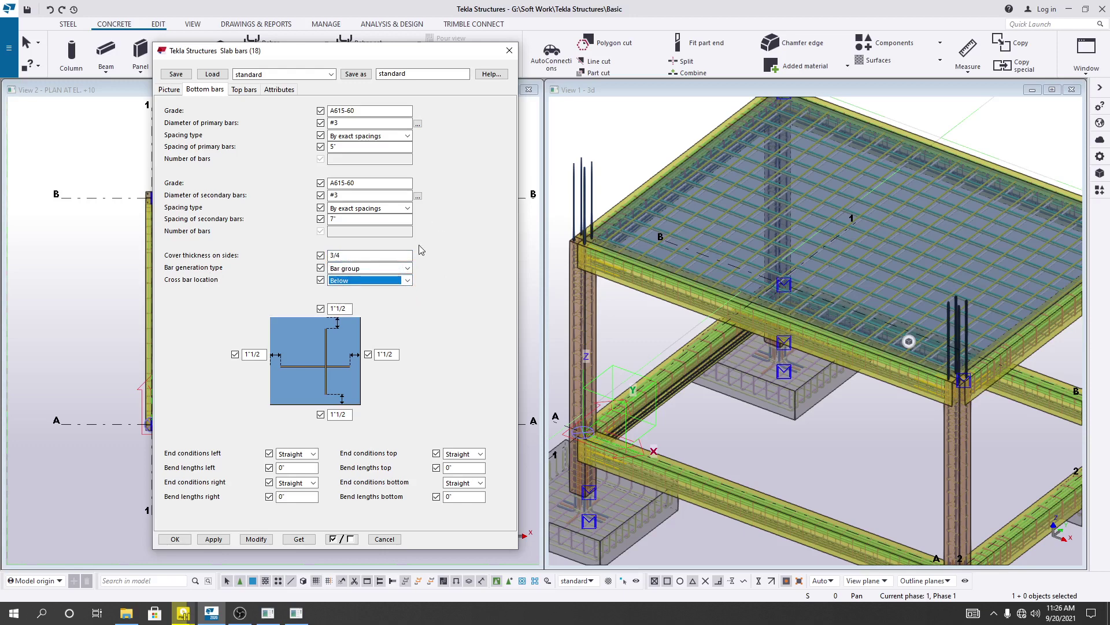
Set the left end condition of the bottom bars to 90 degree with a bend length of 2"1/2
click(305, 454)
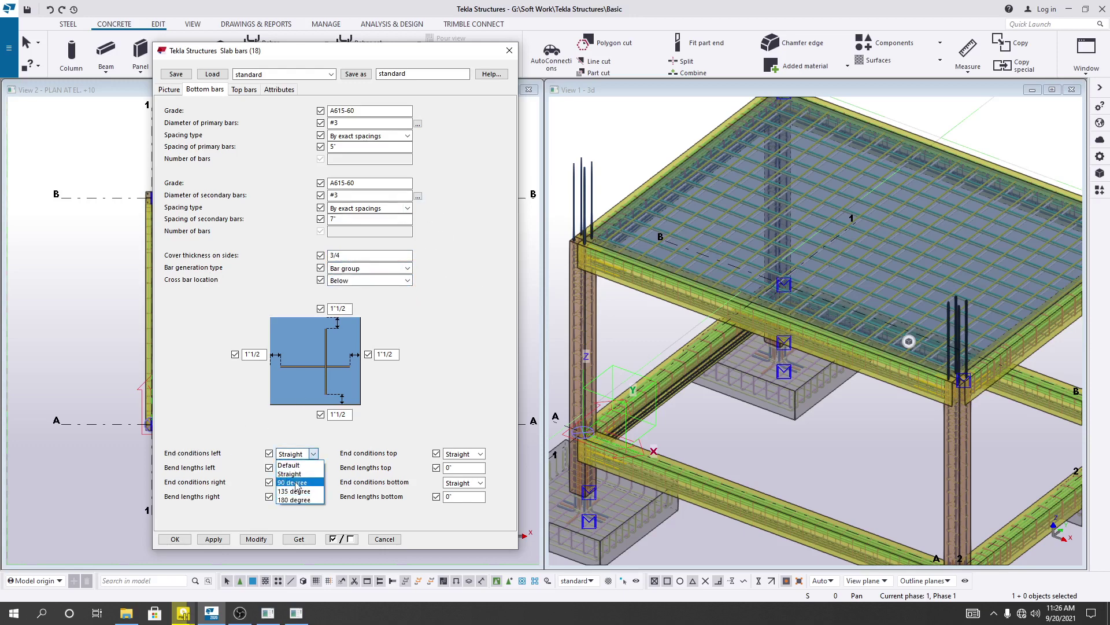
click(213, 392)
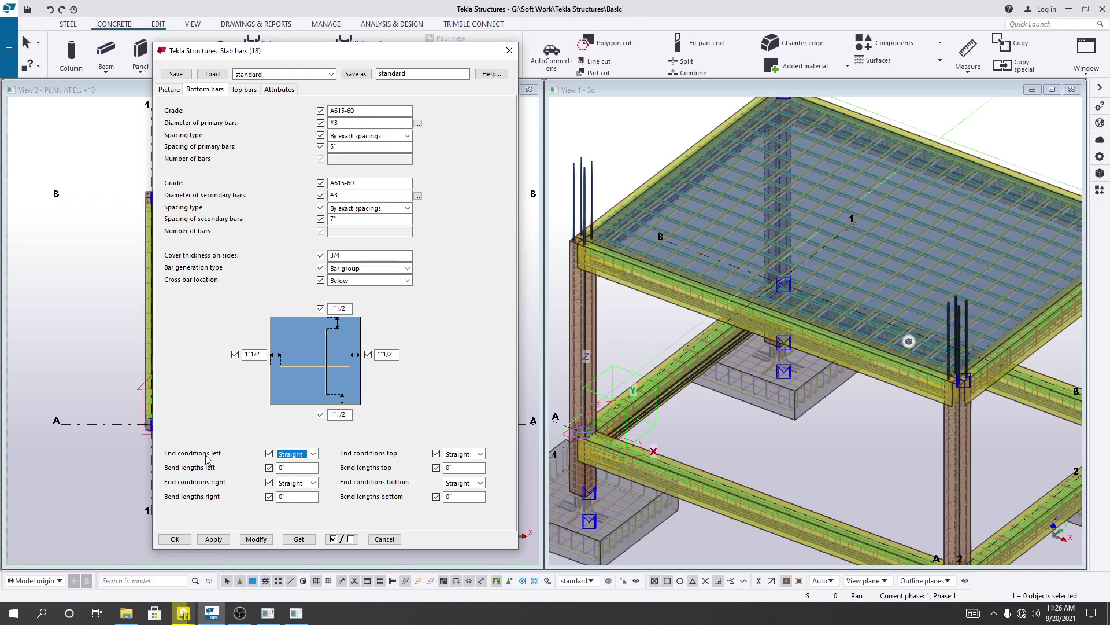
click(313, 454)
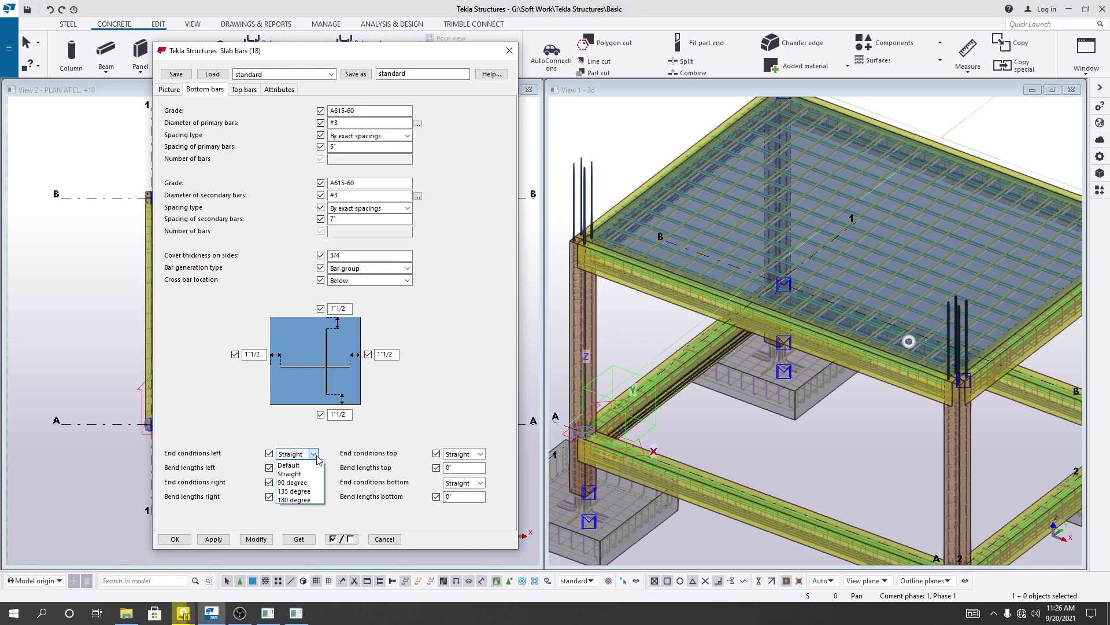
click(301, 483)
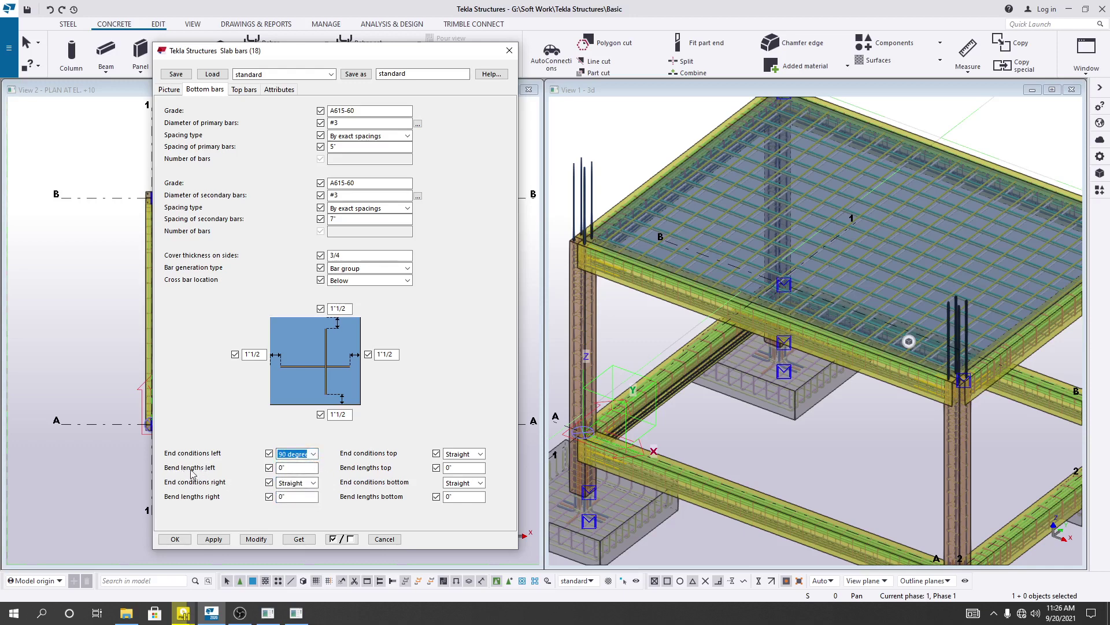
click(299, 468)
Set the right end condition of the bottom bars to 90 degree with a bend length of 2"1/2
click(312, 482)
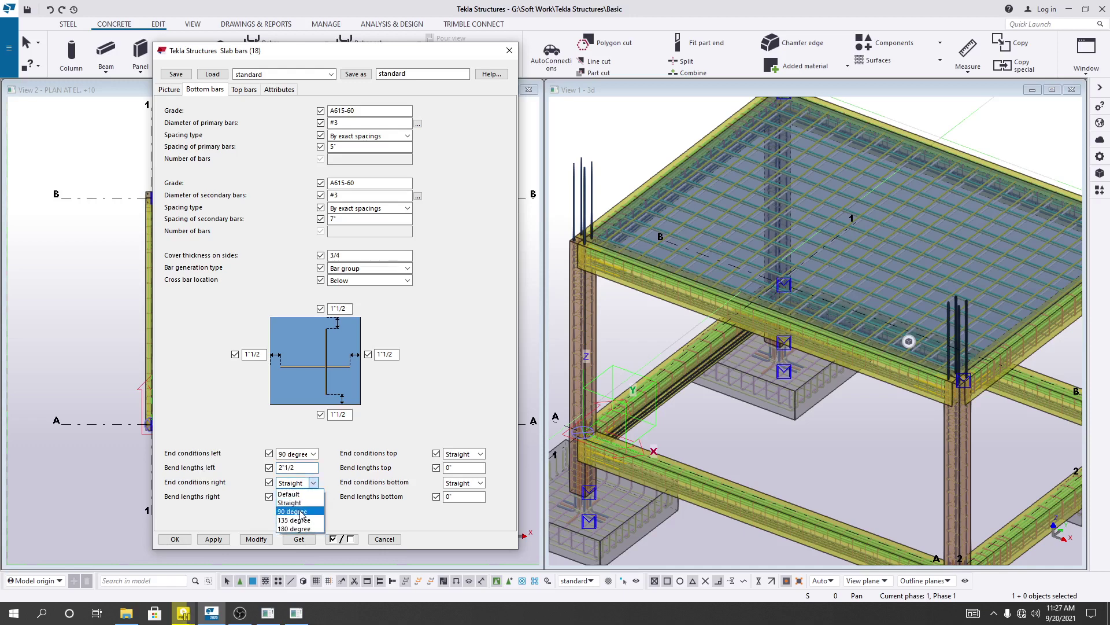
click(300, 511)
click(285, 496)
text(0)
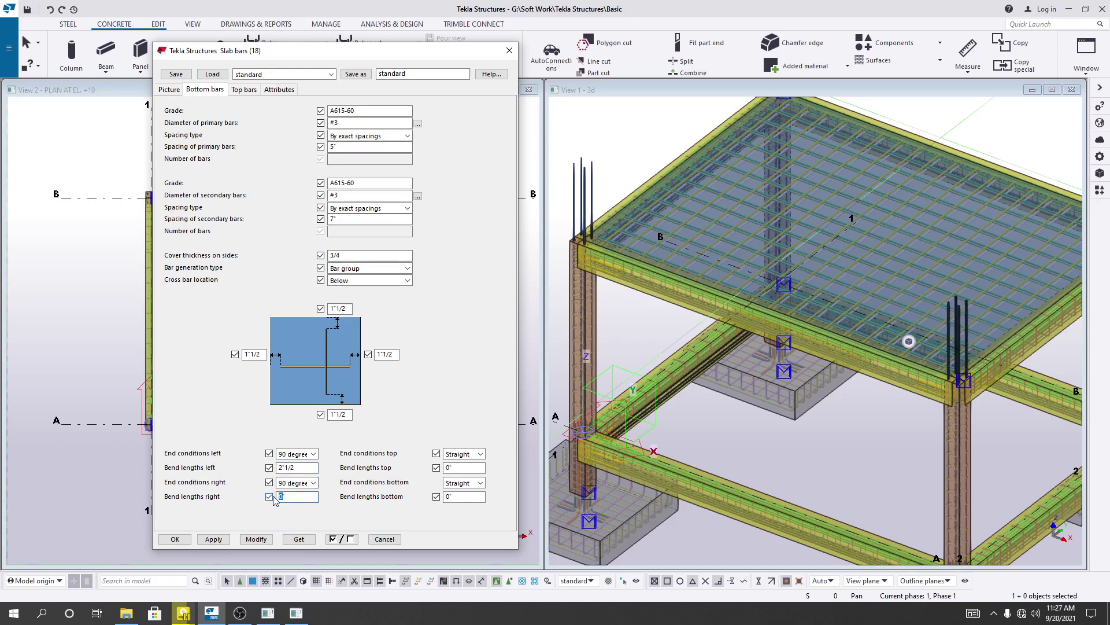
text(2'1/2)
Set the top and bottom end conditions of the bottom bars to 90 degree, each with a bend length of 2"1/2
click(463, 453)
click(463, 478)
click(450, 466)
click(461, 482)
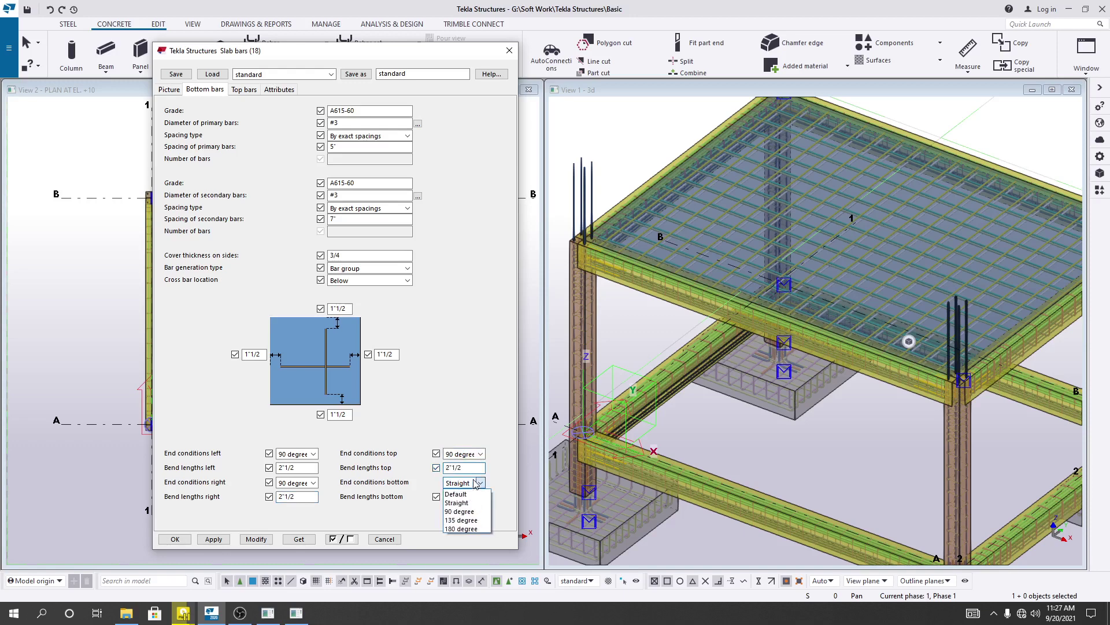
click(460, 512)
click(449, 495)
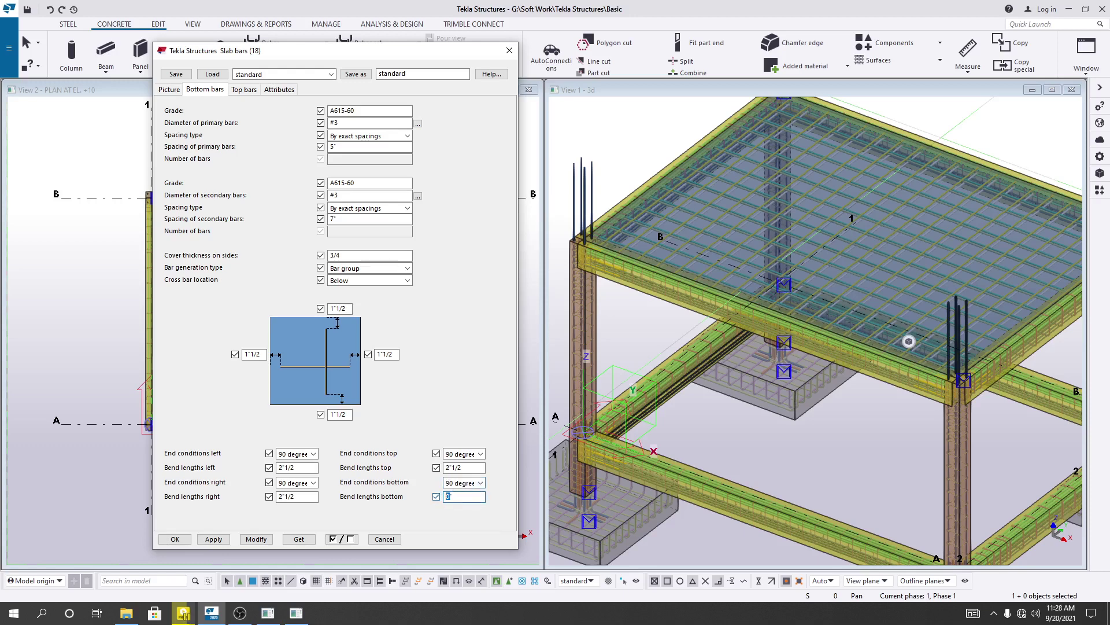
text(2.5)
Set the primary top bars to the #3 main bar in grade A615-60 with a spacing of 5"
click(256, 93)
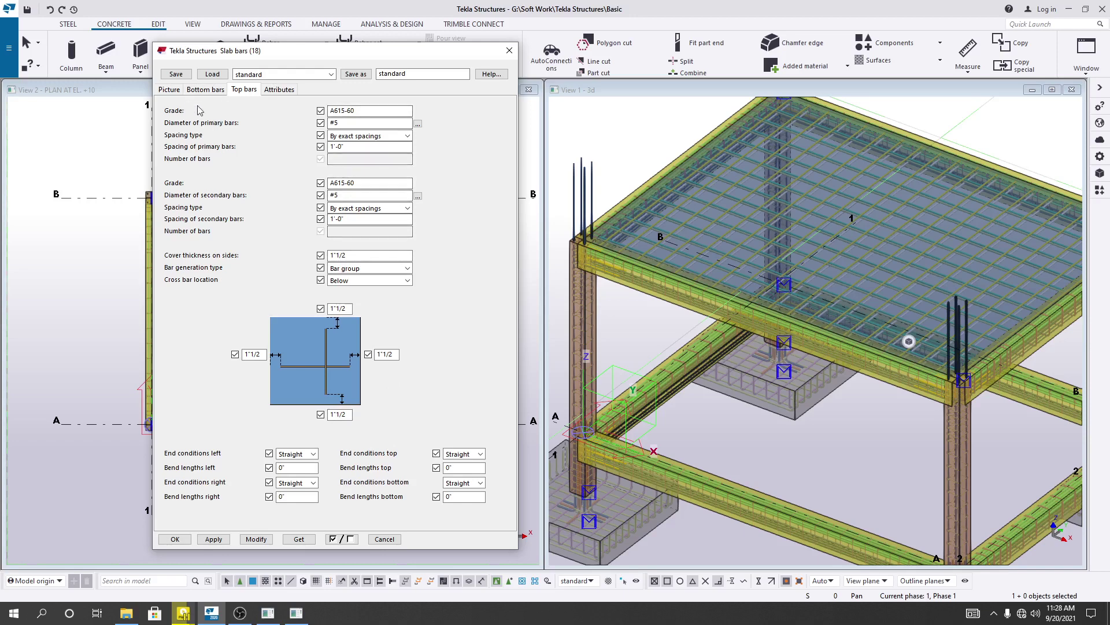
click(418, 124)
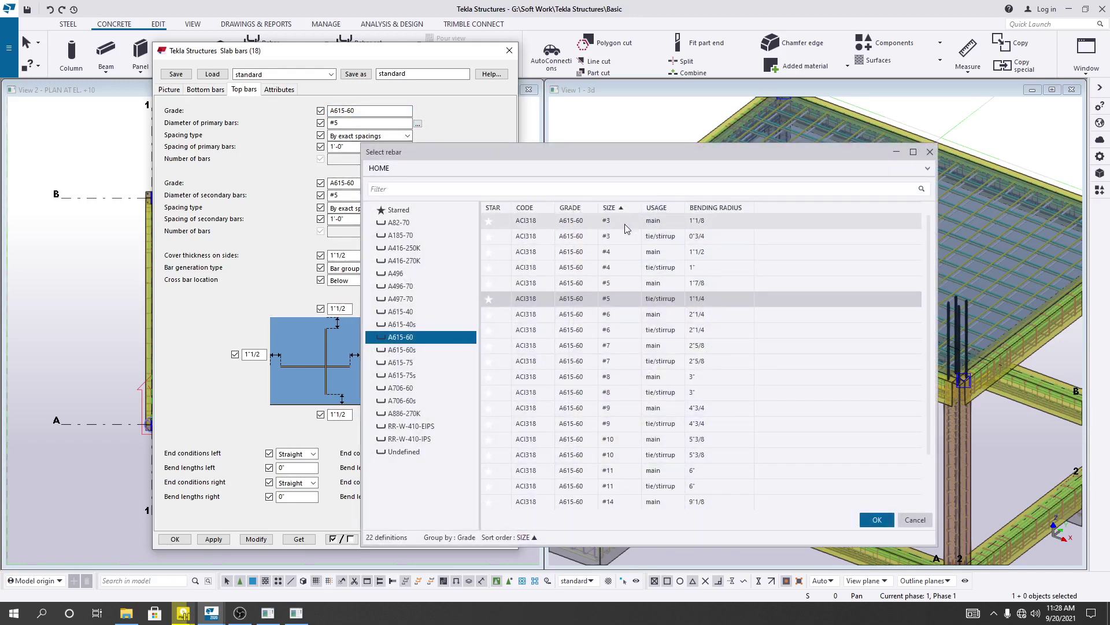
click(624, 222)
click(877, 520)
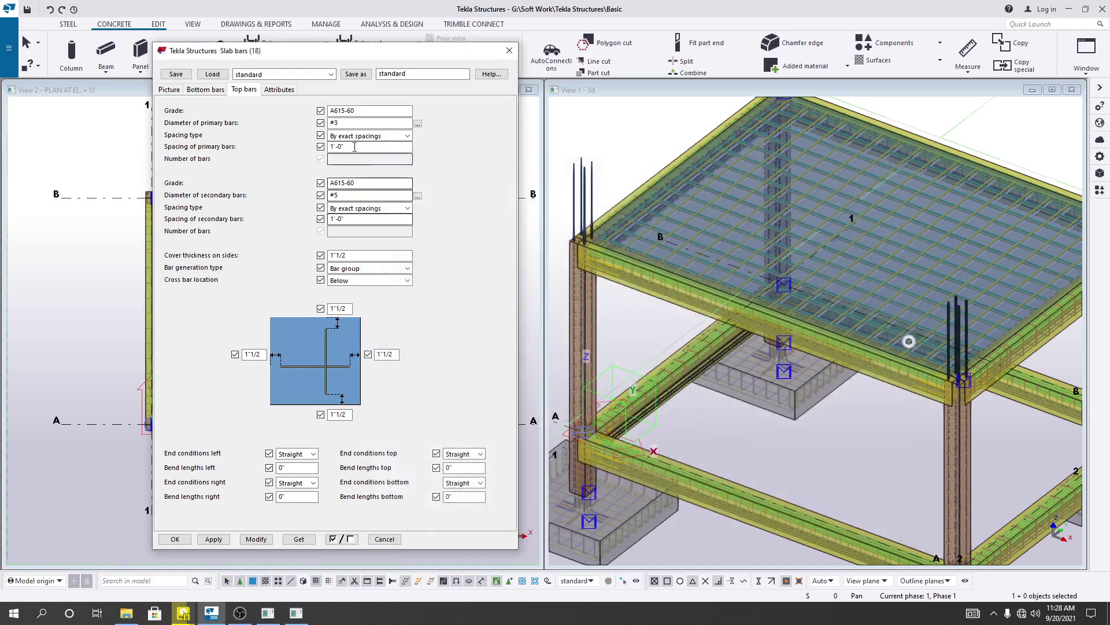
click(336, 148)
double_click(334, 147)
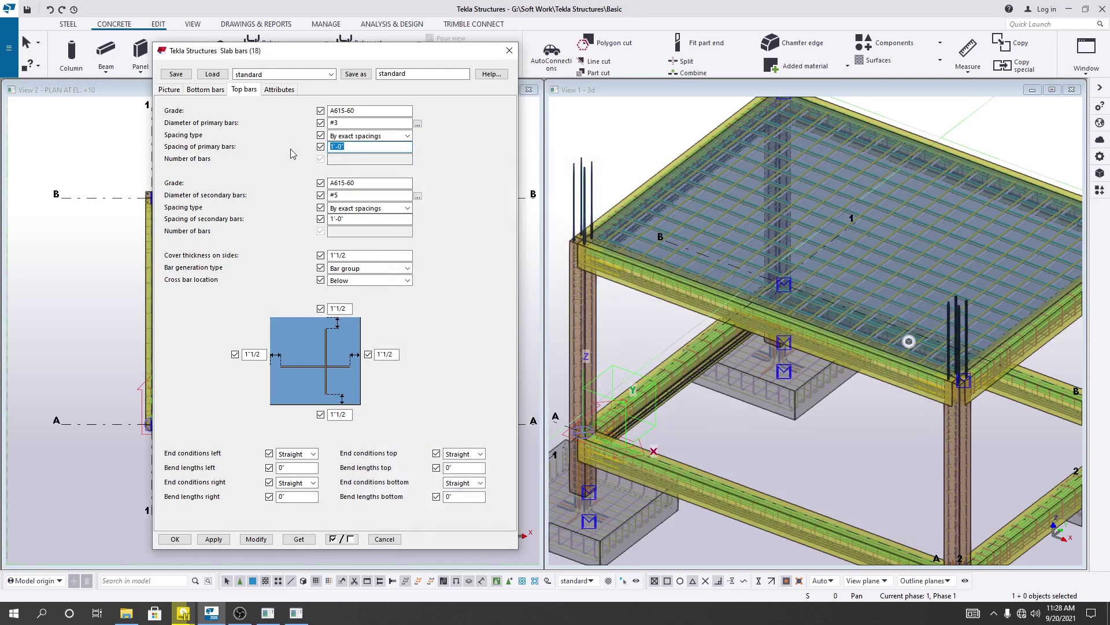
text(5")
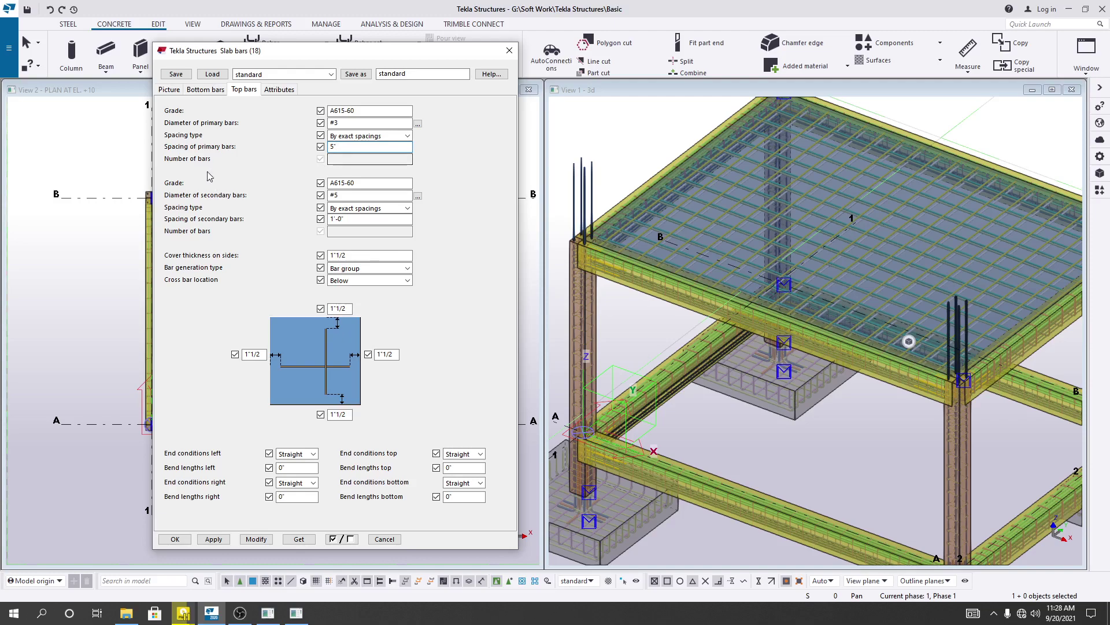
Set the secondary top bars to the #3 main bar in grade A615-60 with a spacing of 7"
click(417, 196)
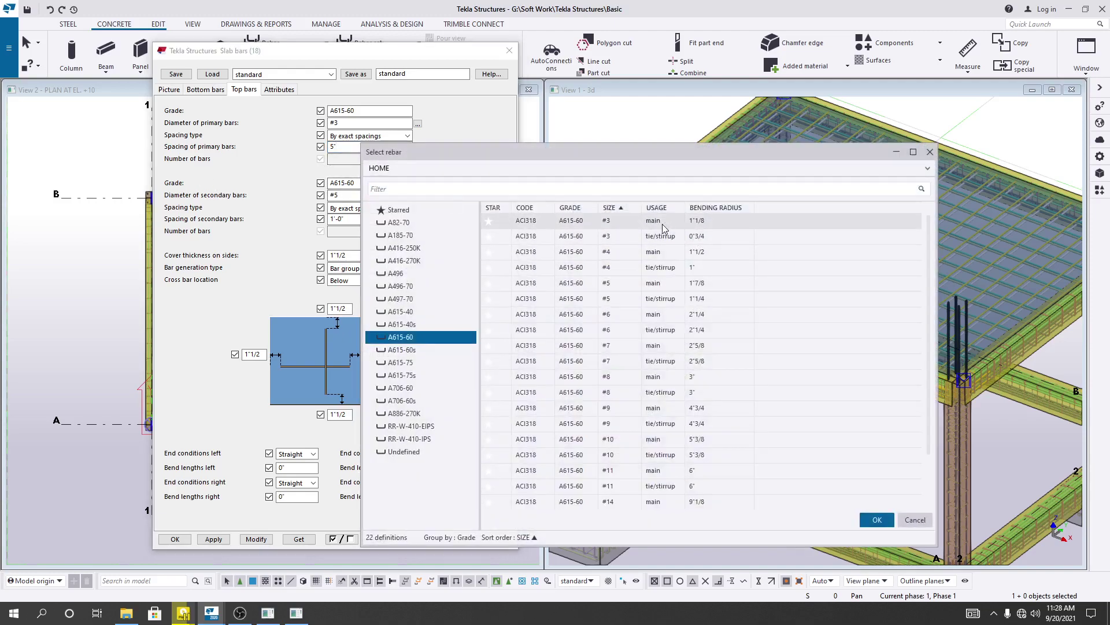
click(877, 519)
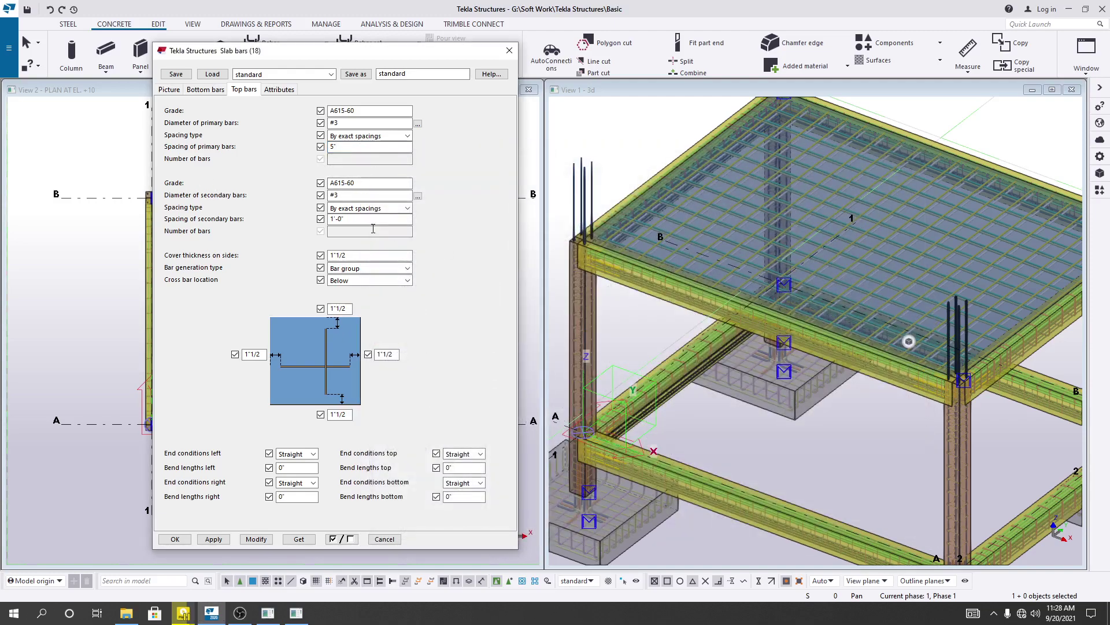
drag(351, 219, 293, 220)
text(7)
Set the top bars' cover thickness on sides to 3/4", modify the slab's reinforcement component and accept the settings
double_click(364, 258)
text(3/4)
click(372, 219)
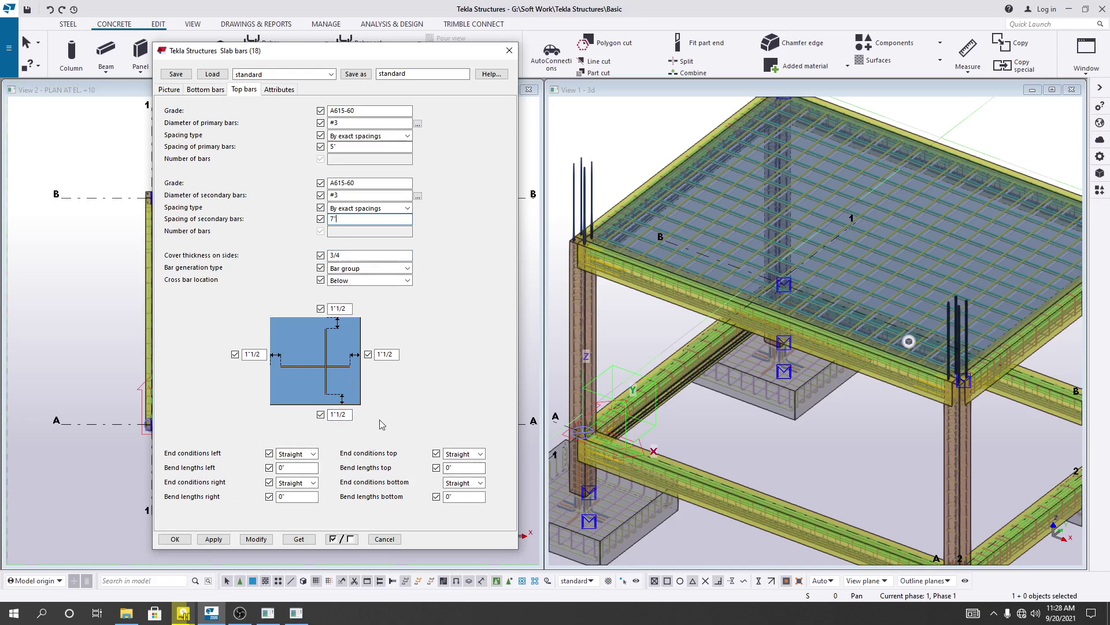
click(253, 540)
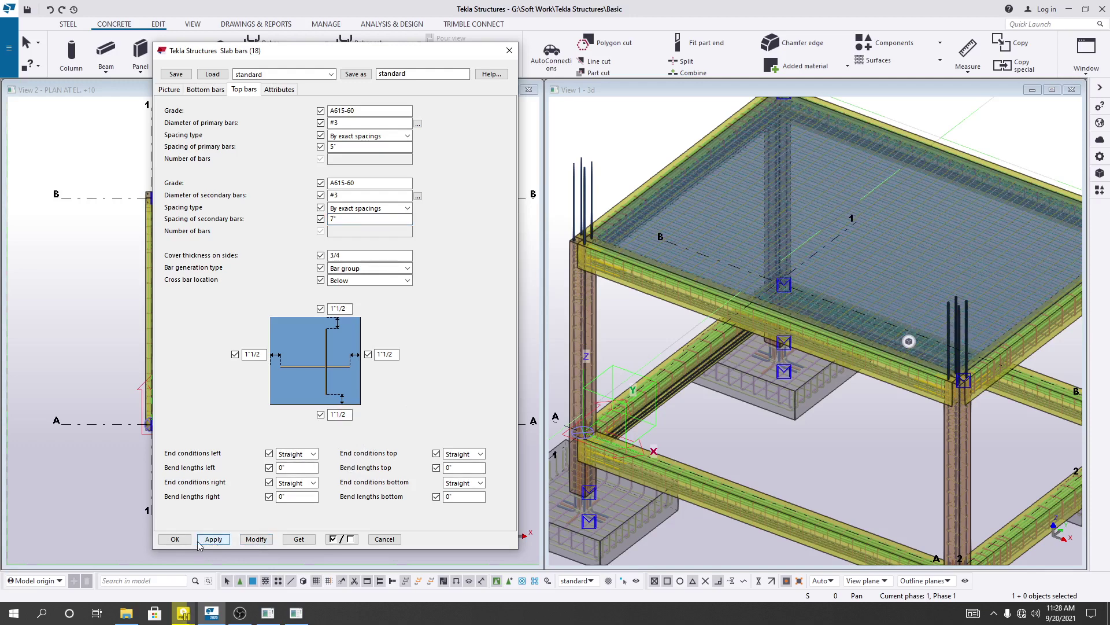
click(175, 539)
Examine the slab's top and bottom bars and their bent ends along the edge beams in the 3d view
scroll(780, 297, up, 3)
scroll(781, 297, up, 5)
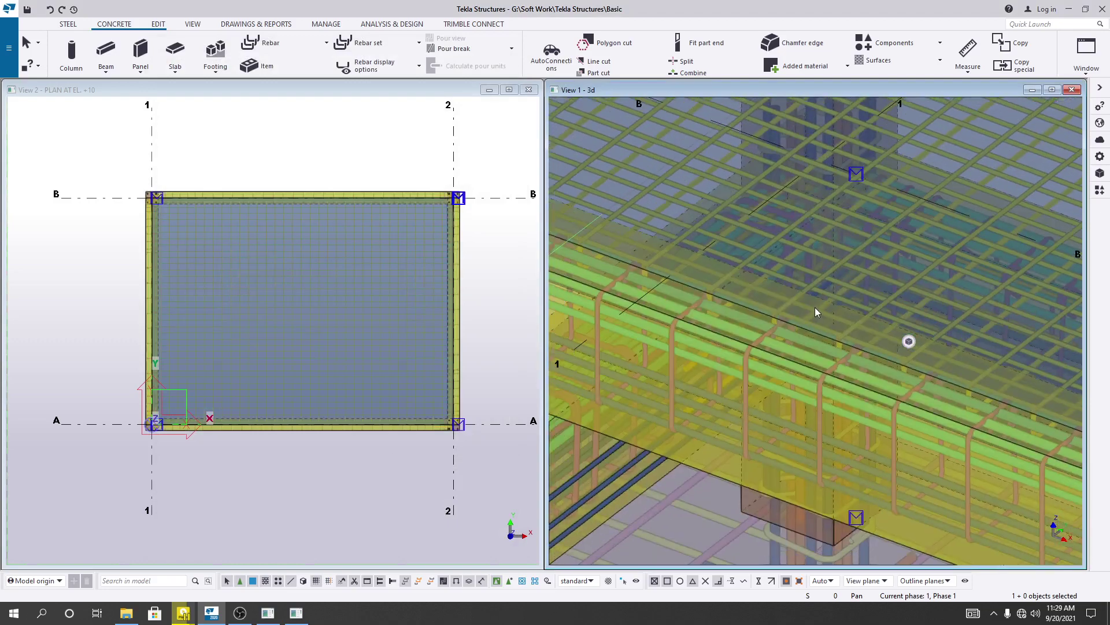
scroll(815, 312, up, 6)
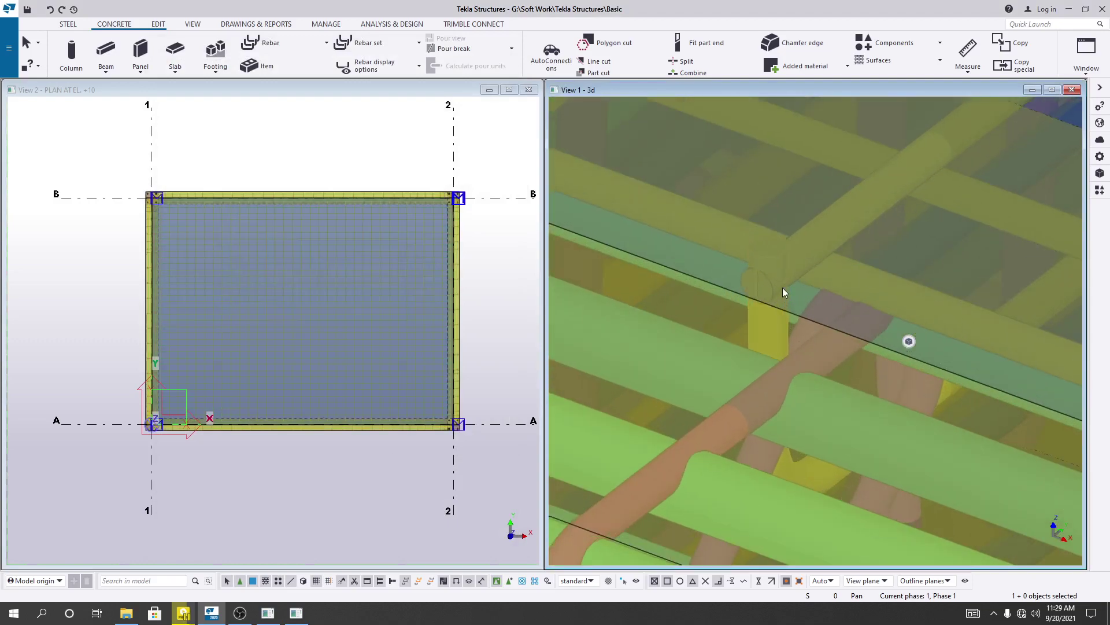
scroll(775, 329, up, 5)
scroll(808, 398, down, 10)
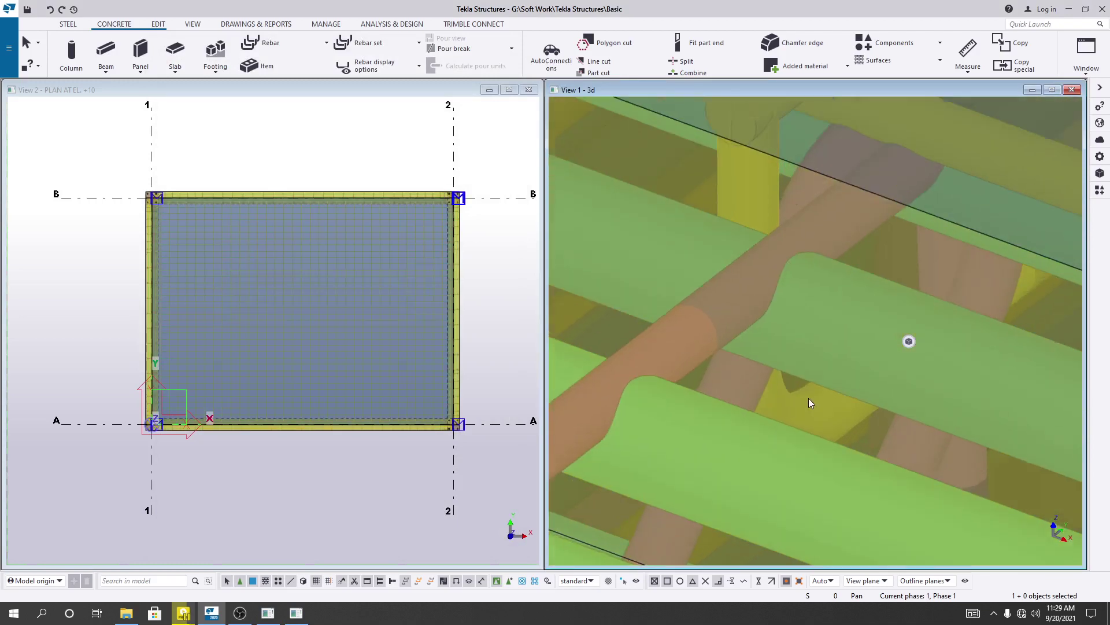
scroll(824, 370, down, 5)
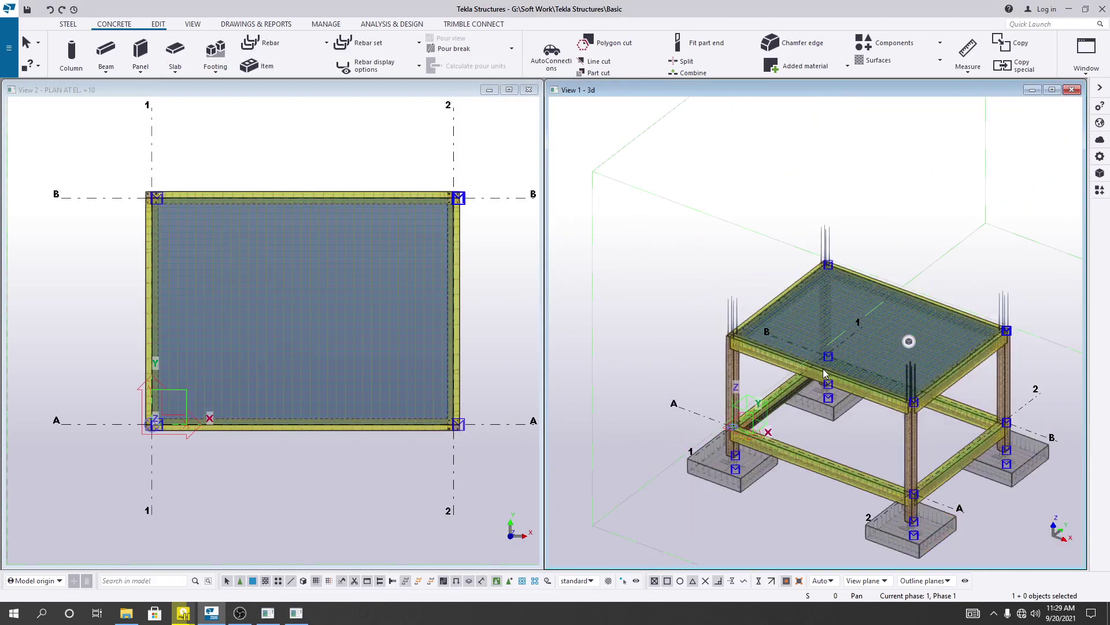
mouse_move(805, 439)
middle_down()
mouse_move(888, 428)
mouse_move(751, 389)
mouse_move(753, 409)
mouse_move(810, 359)
mouse_move(747, 354)
middle_up()
mouse_move(872, 255)
middle_down()
mouse_move(815, 399)
mouse_move(759, 339)
middle_up()
scroll(759, 339, up, 3)
scroll(758, 334, up, 3)
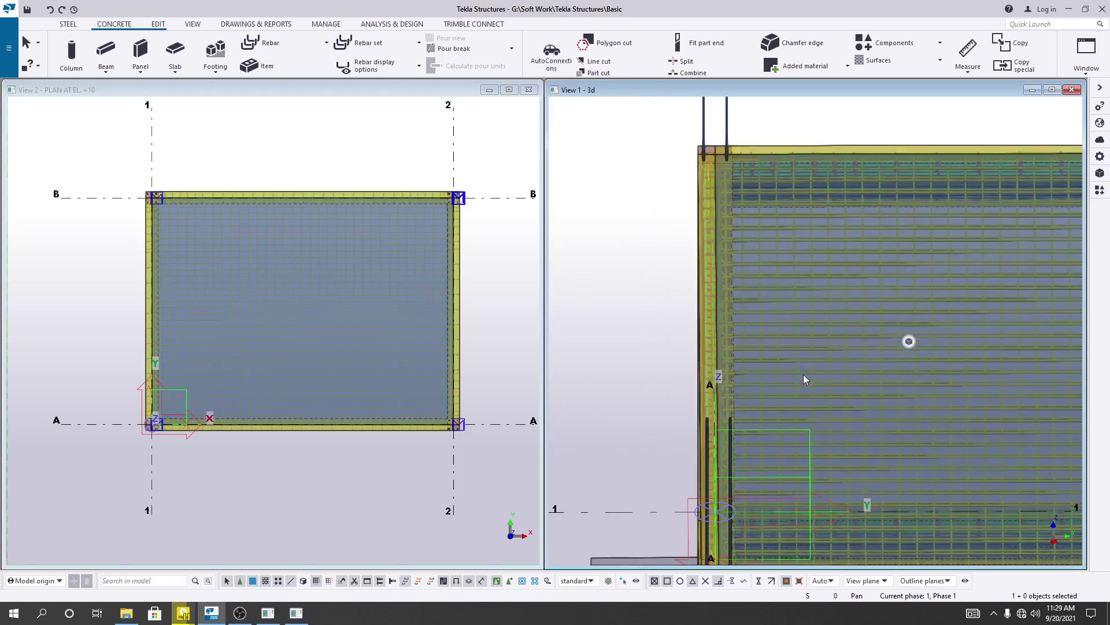
ctrl+middle_drag(804, 374, 830, 356)
scroll(841, 306, up, 4)
scroll(856, 284, up, 2)
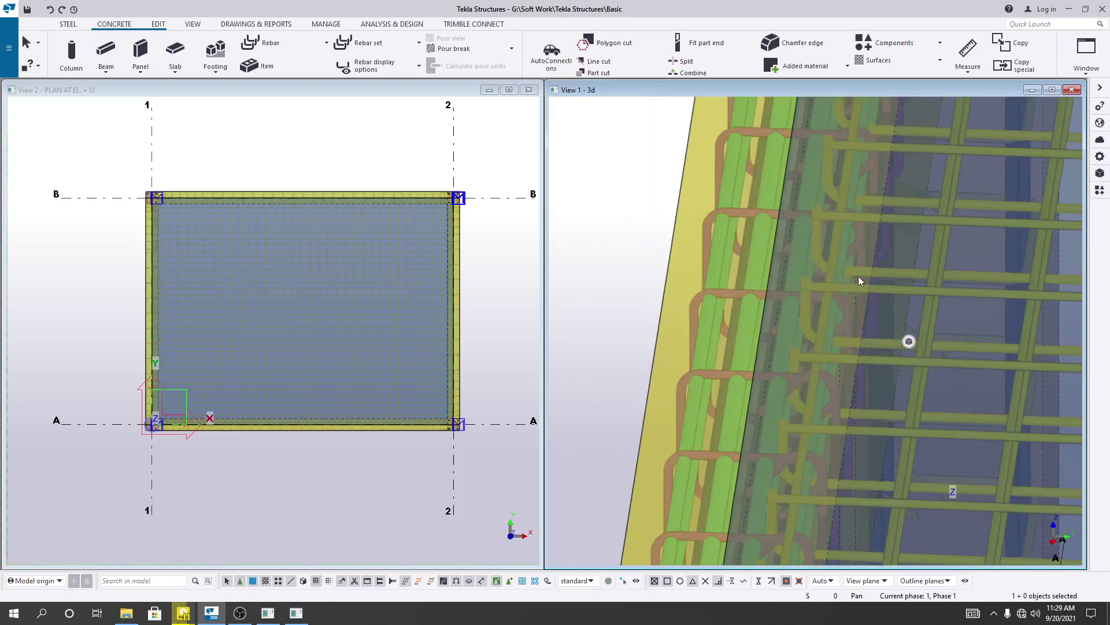
scroll(778, 353, up, 3)
scroll(848, 354, up, 2)
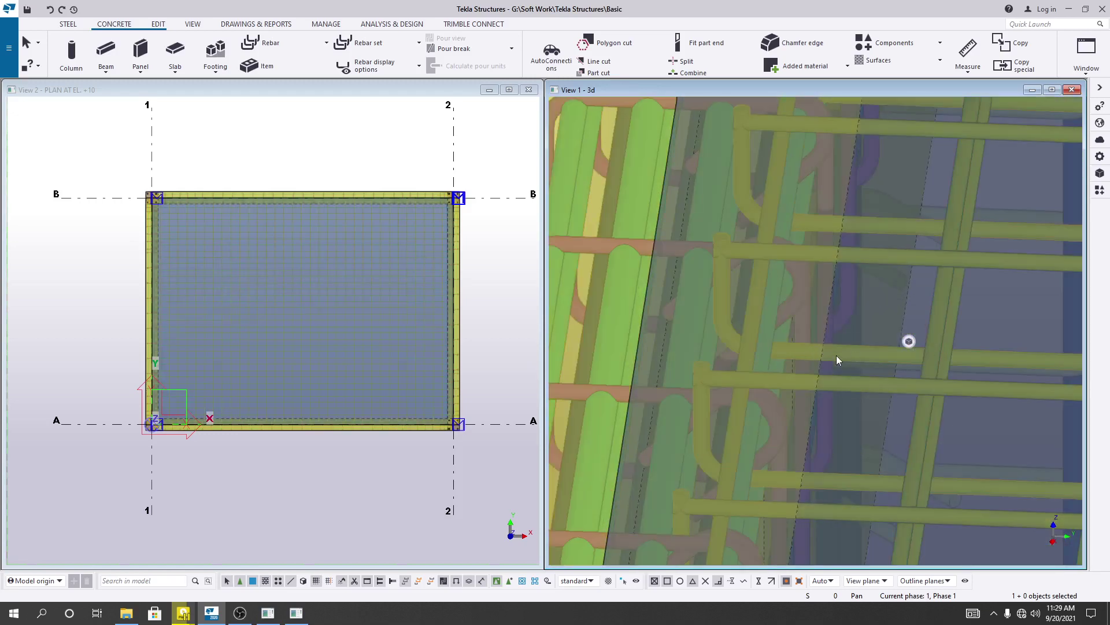
click(834, 362)
middle_drag(834, 362, 789, 404)
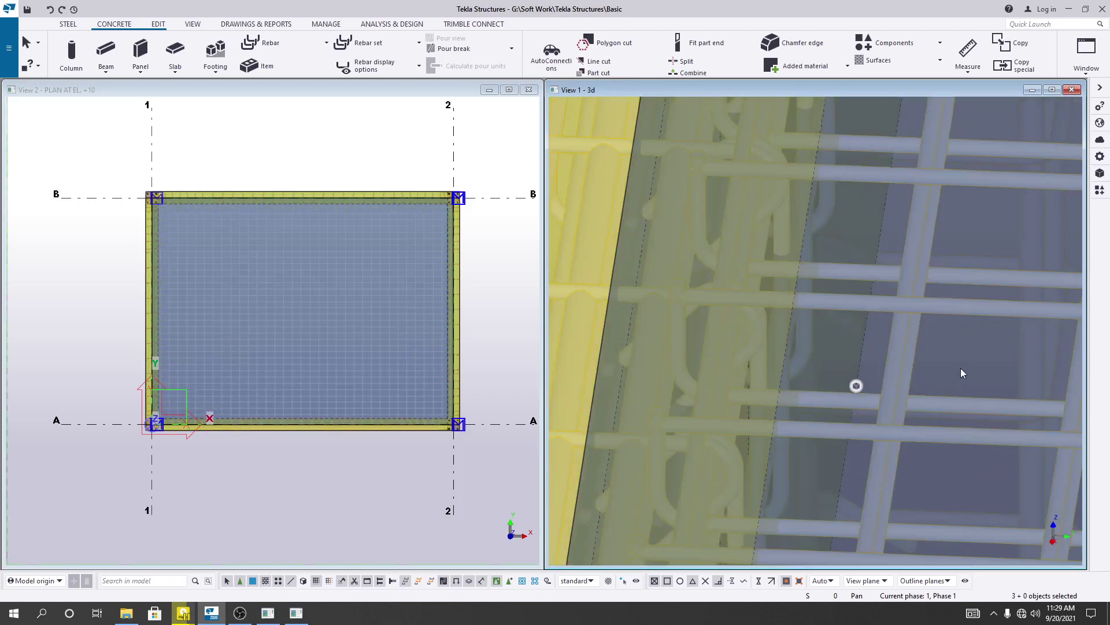
scroll(709, 349, down, 6)
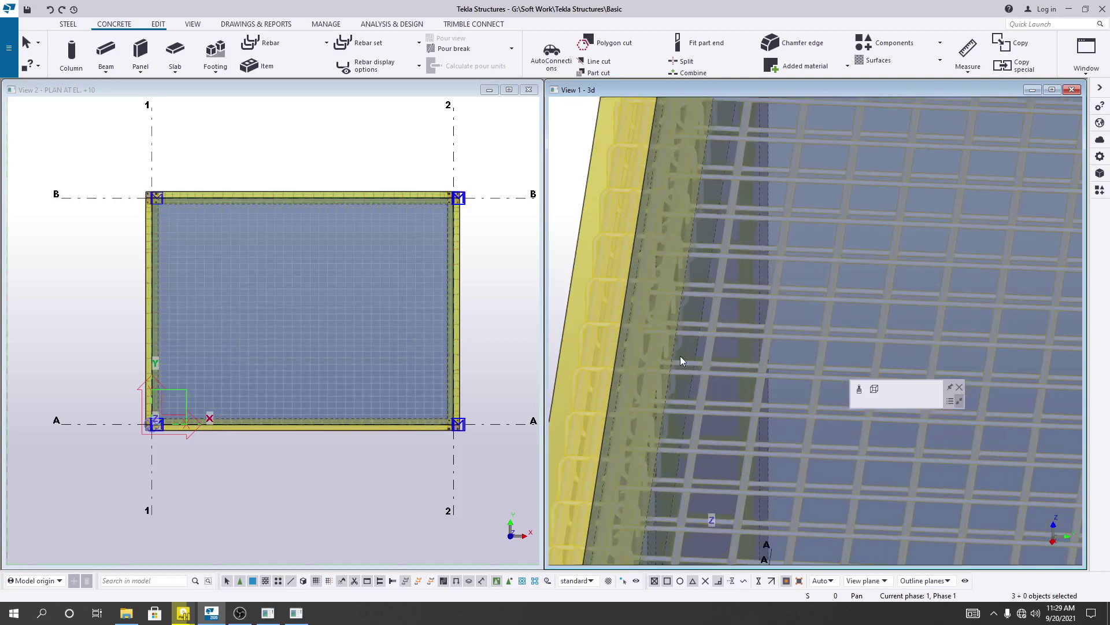
Examine the ends of the slab bars inside the edge beams around the slab corner at grids A and 1
scroll(660, 327, up, 2)
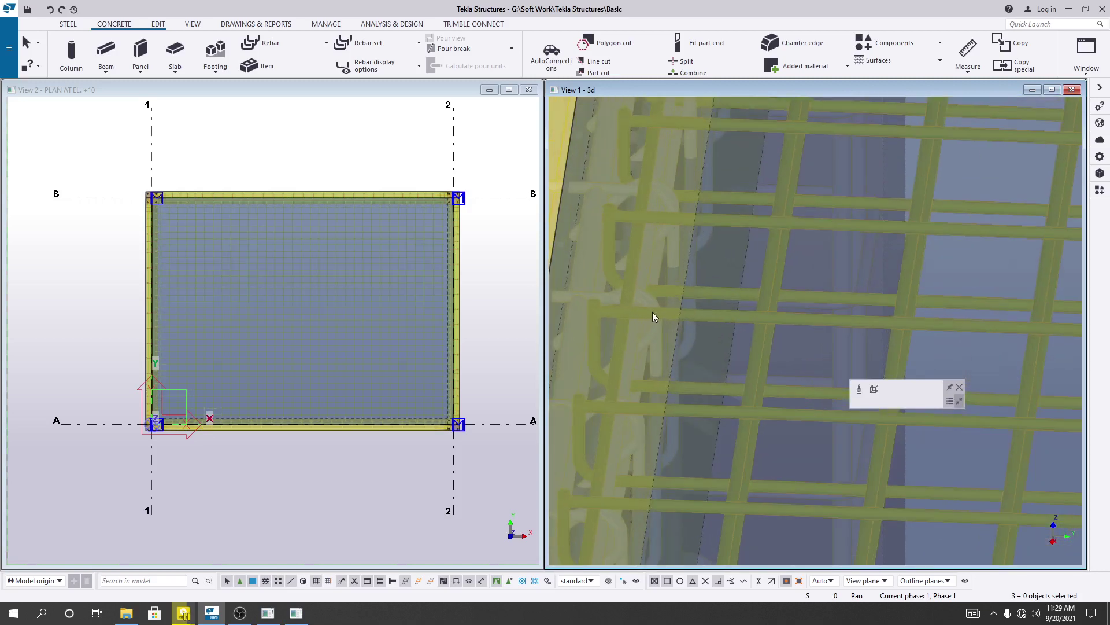
scroll(653, 311, down, 4)
middle_drag(694, 376, 690, 467)
middle_drag(715, 170, 583, 321)
scroll(709, 262, up, 7)
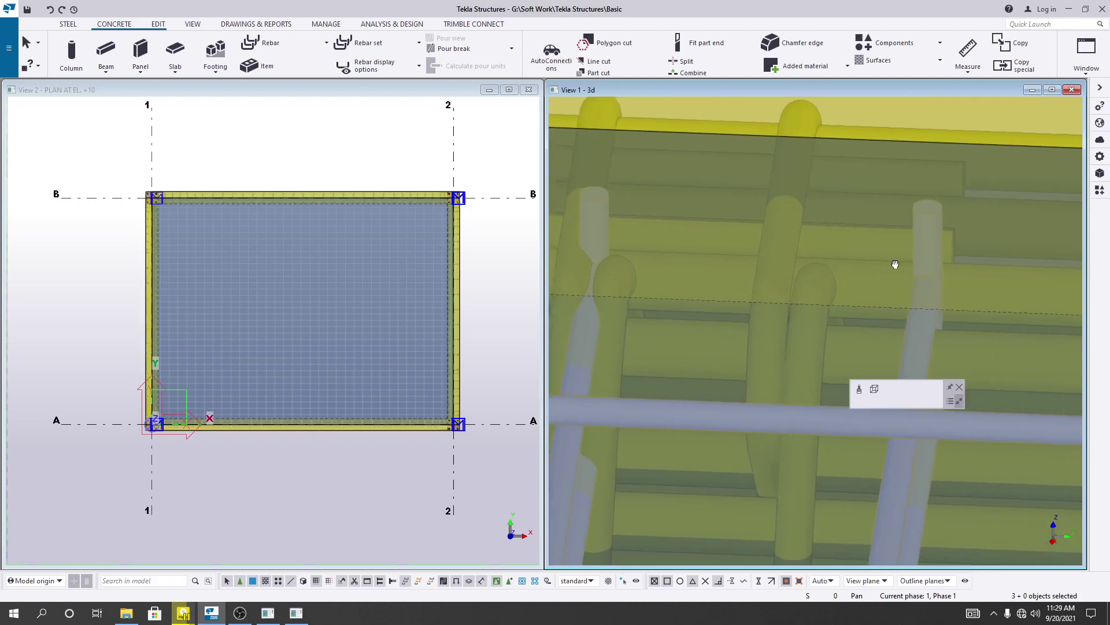
middle_drag(961, 282, 841, 261)
scroll(840, 260, up, 2)
scroll(810, 197, down, 3)
scroll(953, 237, down, 3)
scroll(942, 259, up, 3)
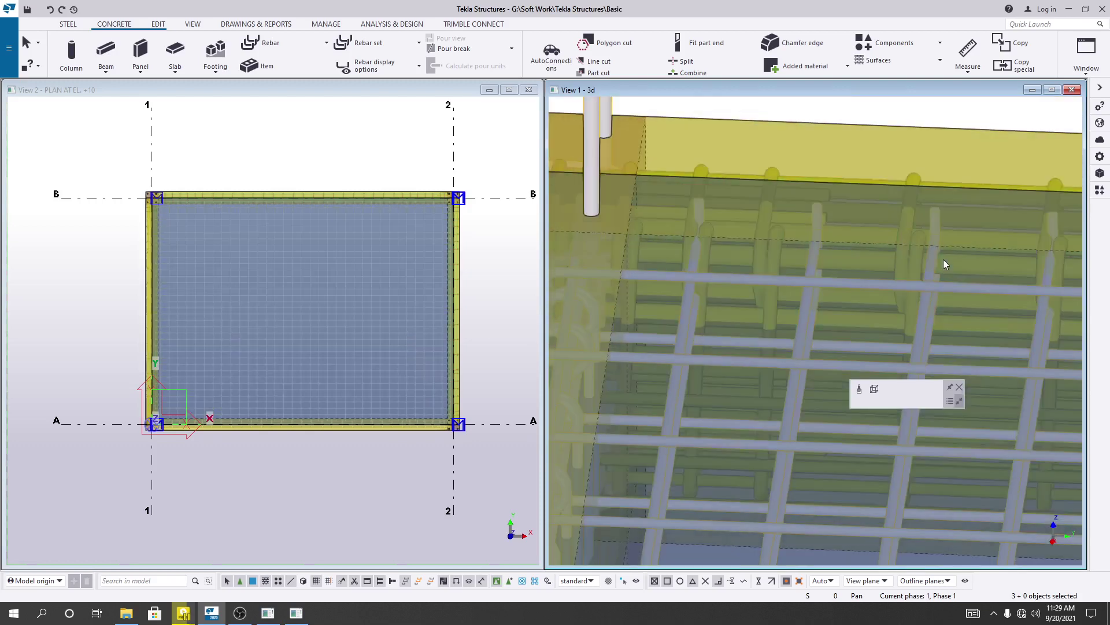
scroll(932, 244, down, 3)
scroll(919, 327, down, 3)
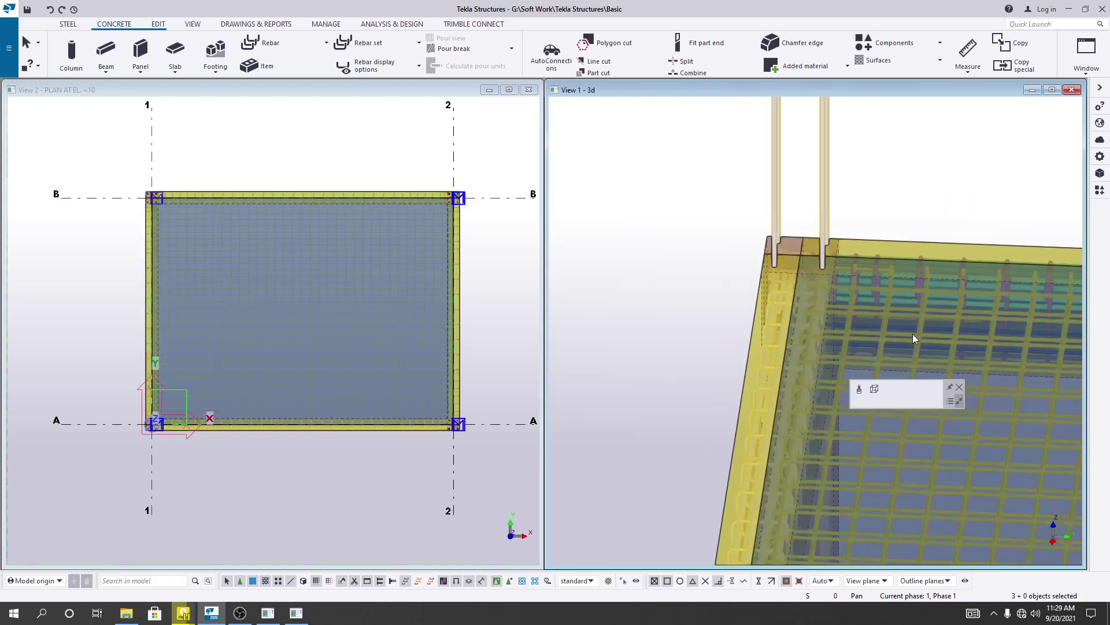
Examine the slab bars along the grid 1 edge beam as far as the corner at grid B
scroll(606, 266, up, 3)
scroll(607, 303, down, 3)
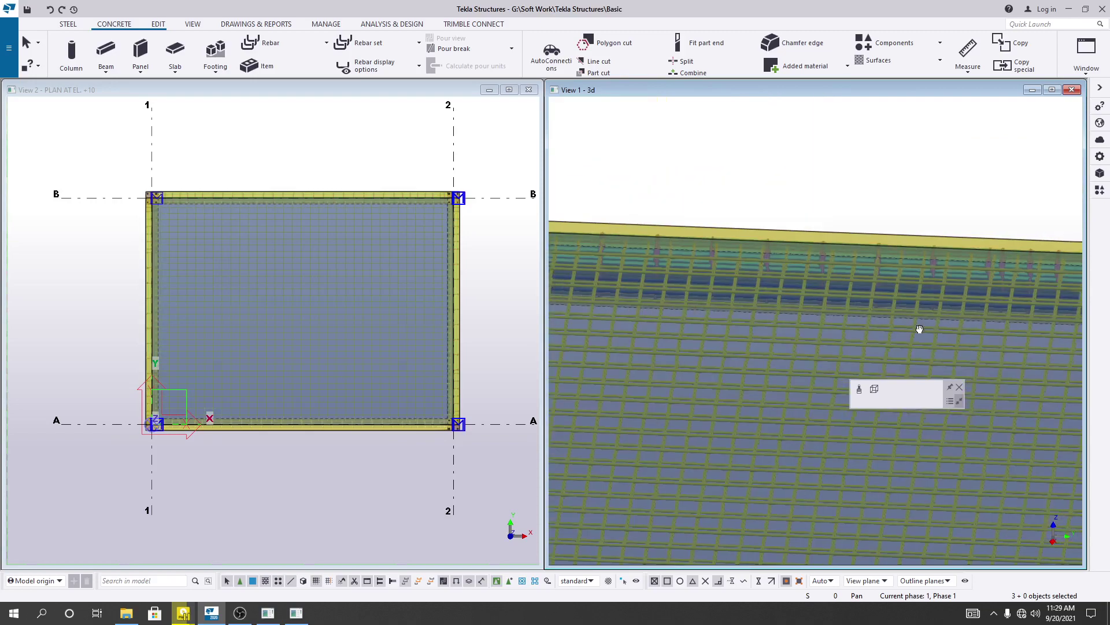
scroll(902, 312, up, 4)
scroll(908, 256, up, 4)
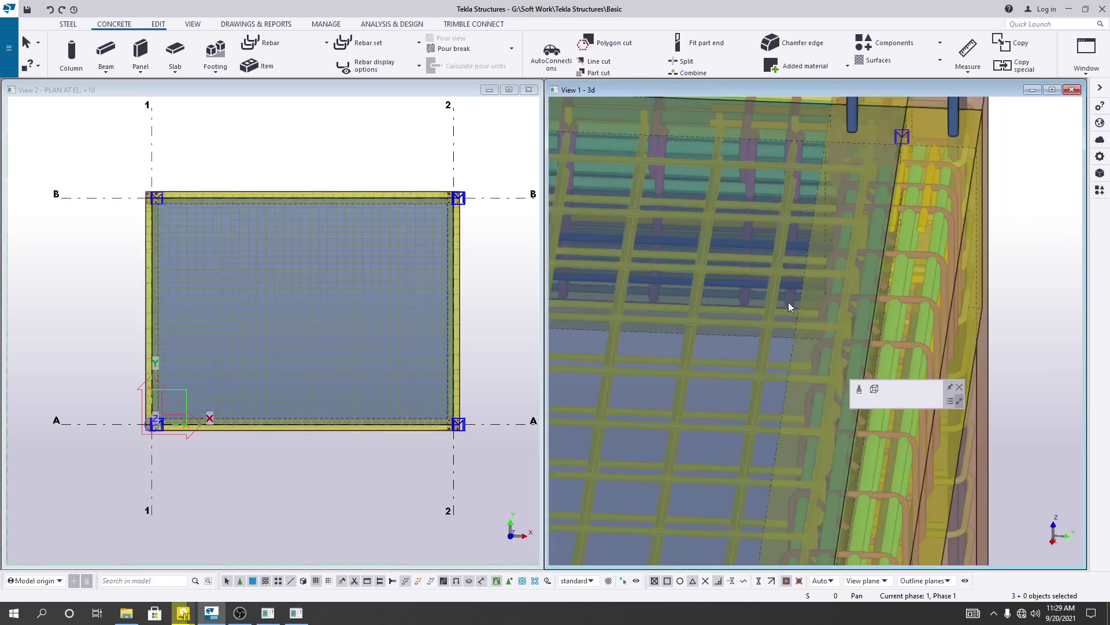
scroll(761, 324, down, 5)
scroll(727, 306, down, 2)
middle_drag(703, 330, 883, 247)
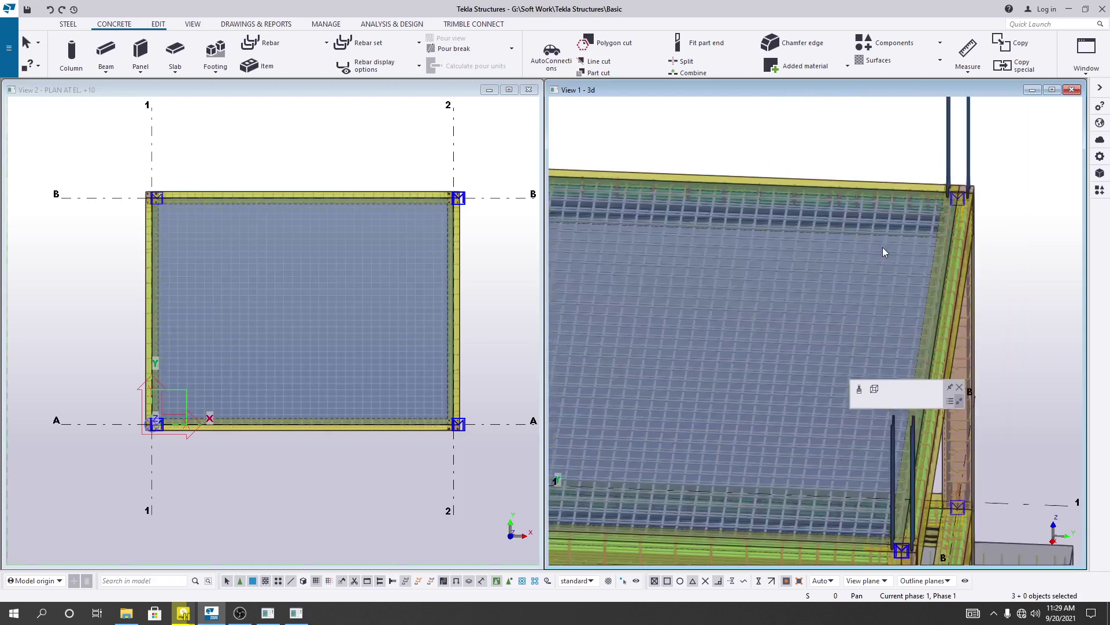
Review the whole reinforced frame in the 3d view and close the floating contextual toolbar
scroll(823, 282, down, 4)
middle_drag(799, 297, 842, 237)
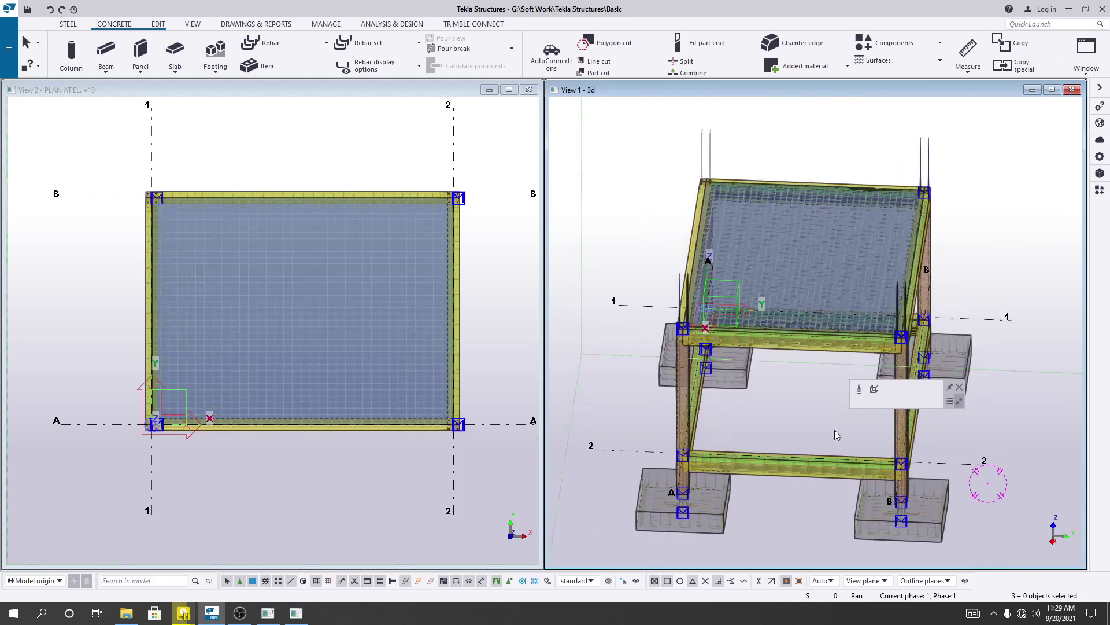
middle_drag(834, 429, 821, 401)
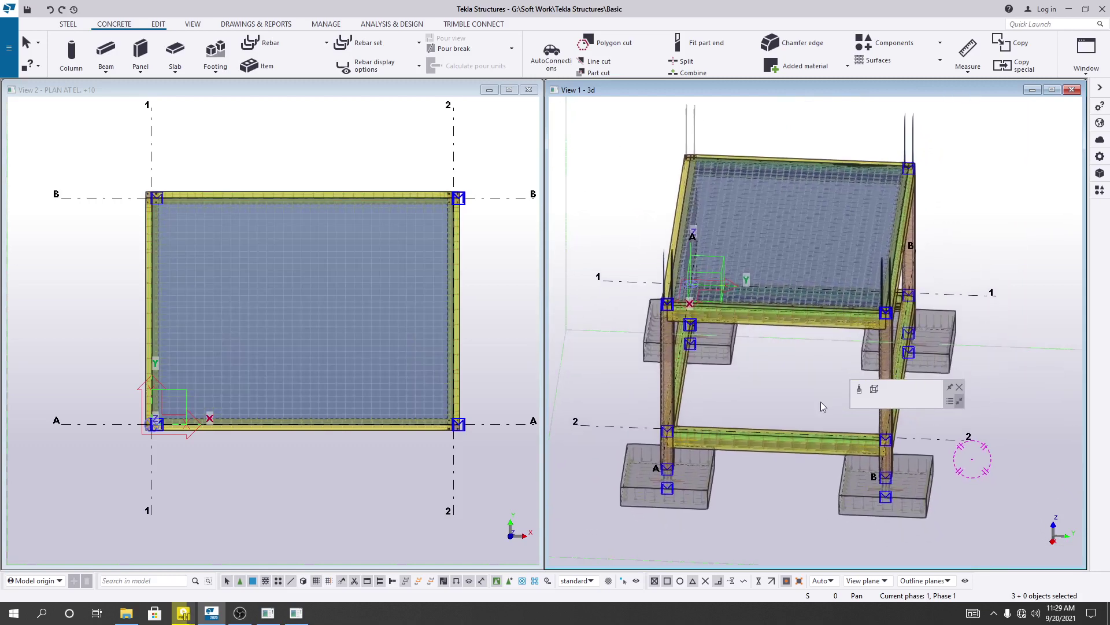
click(960, 390)
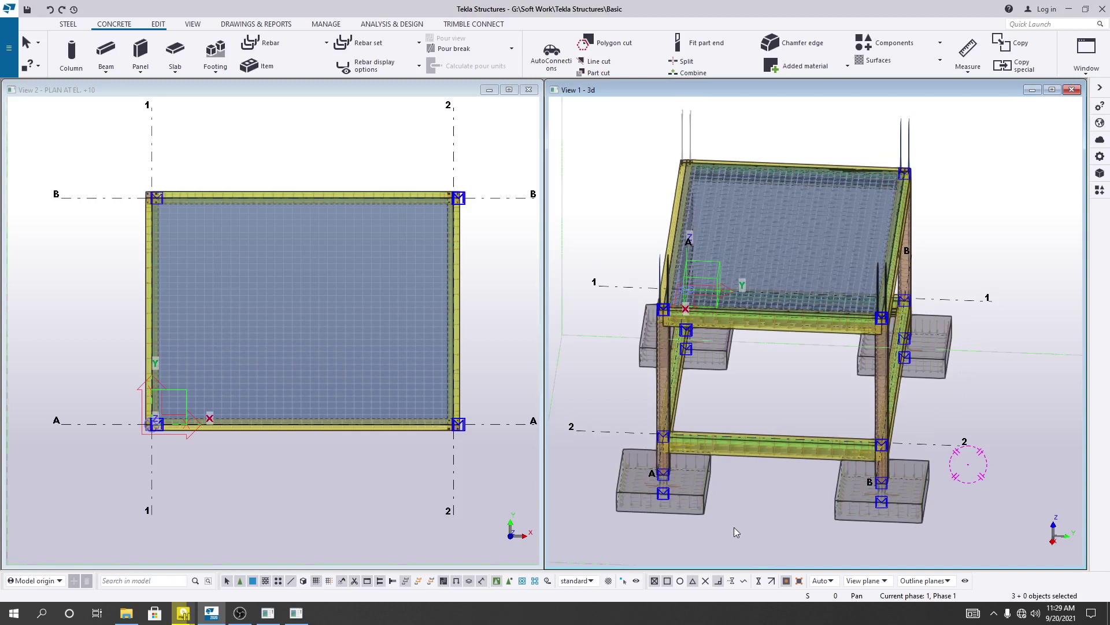
middle_drag(734, 527, 742, 525)
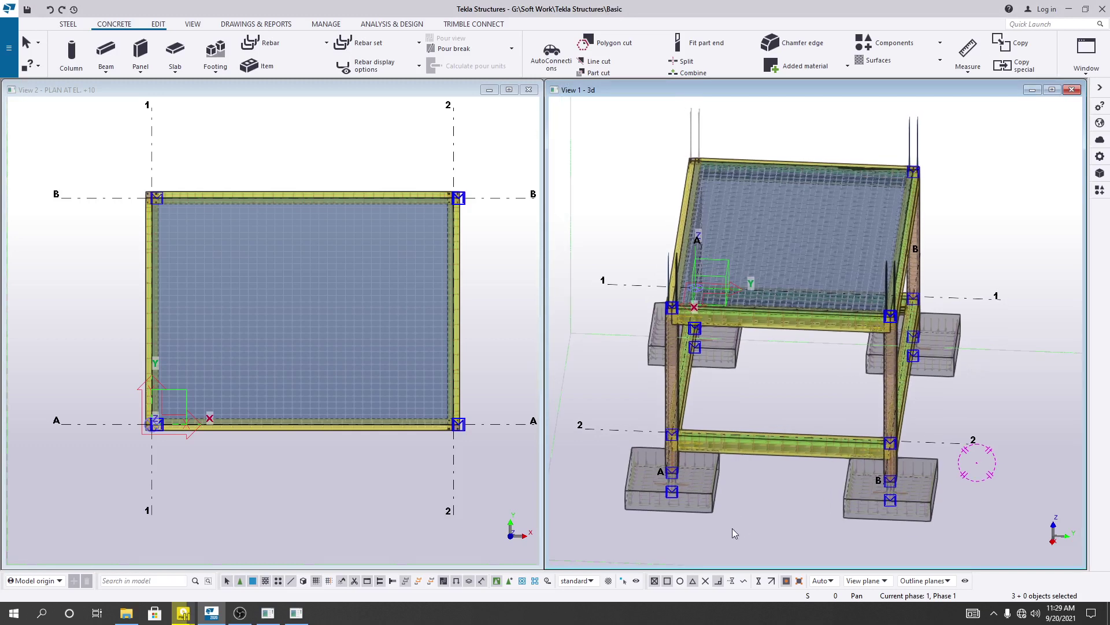